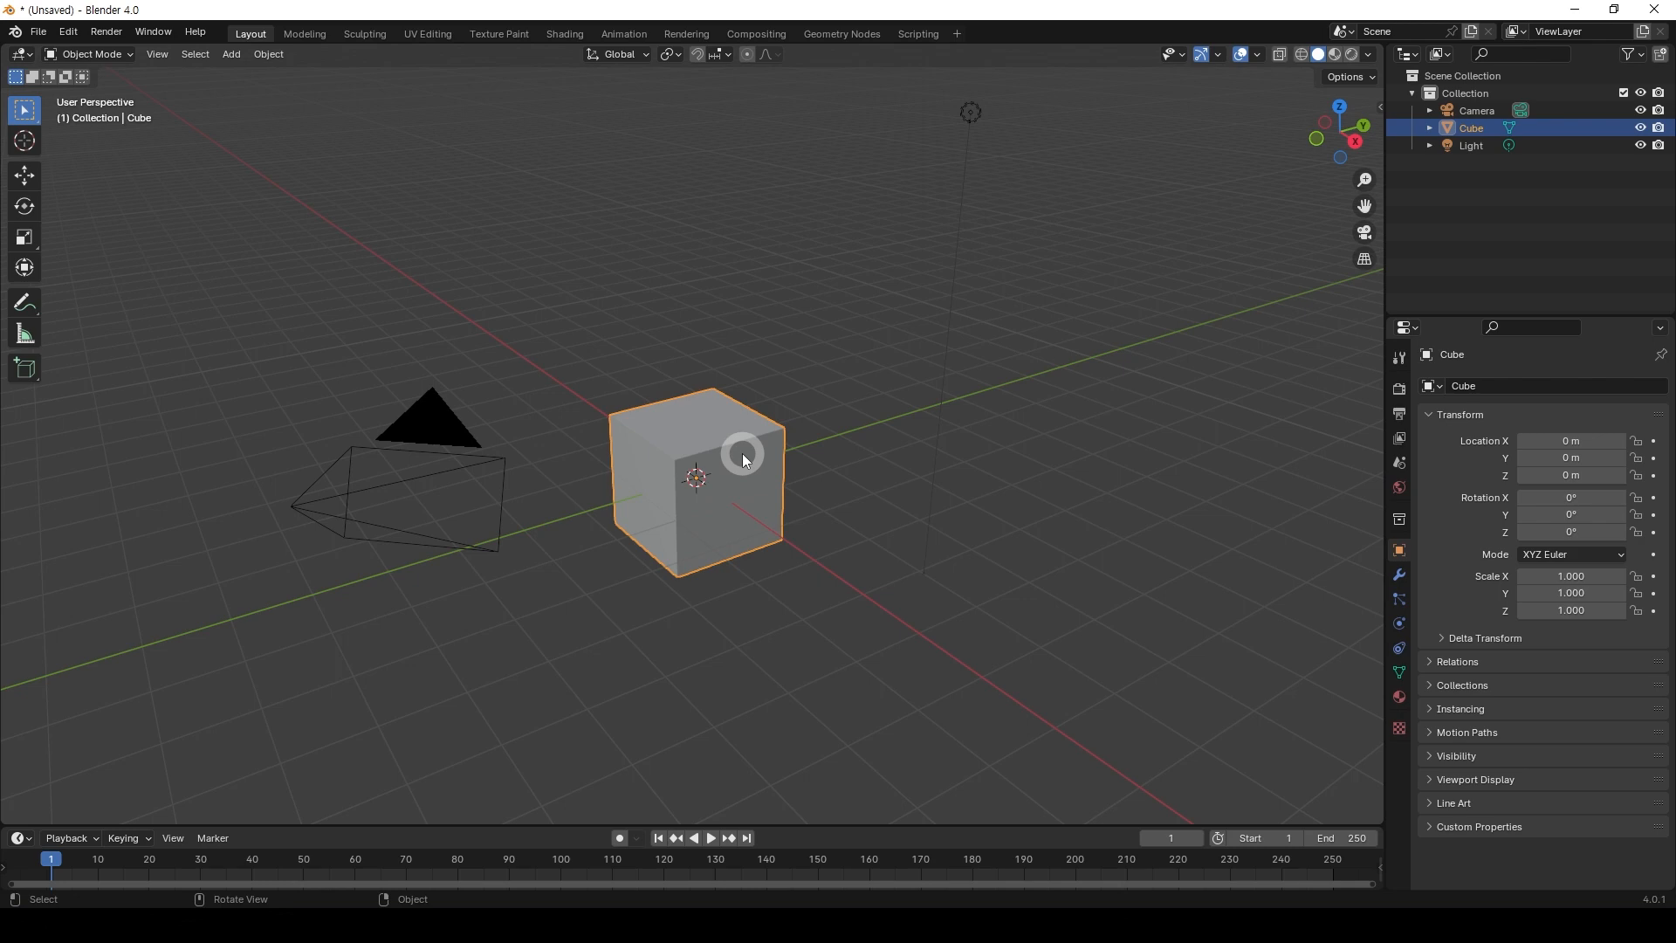
click(751, 473)
key(Delete)
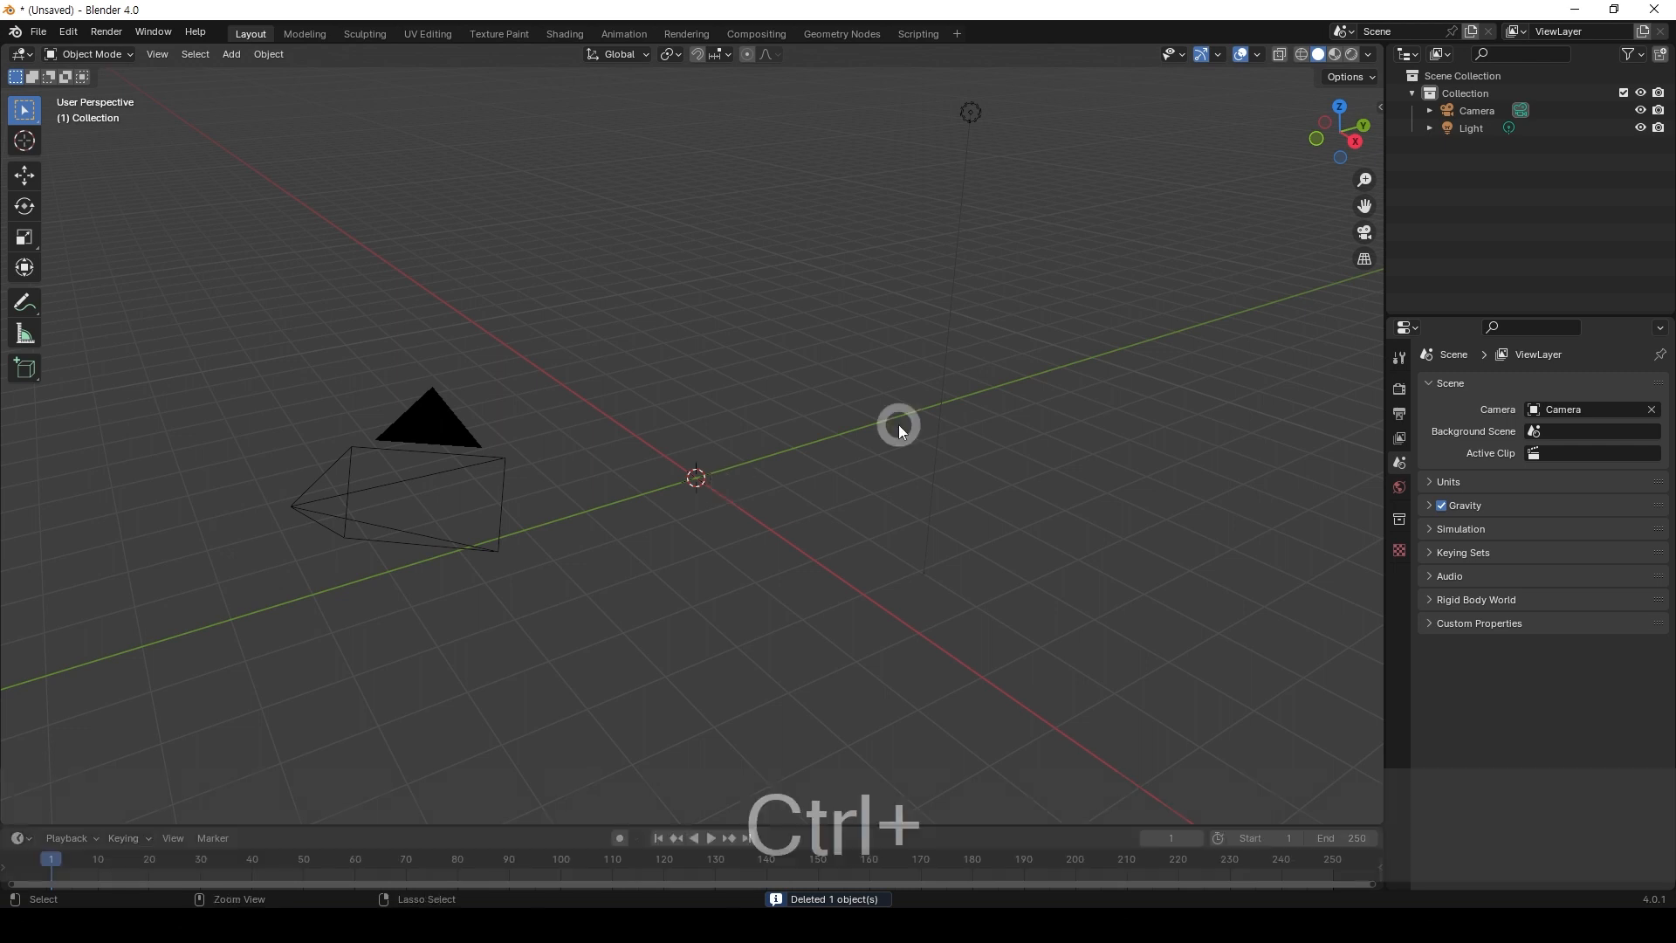
key(ctrl+z)
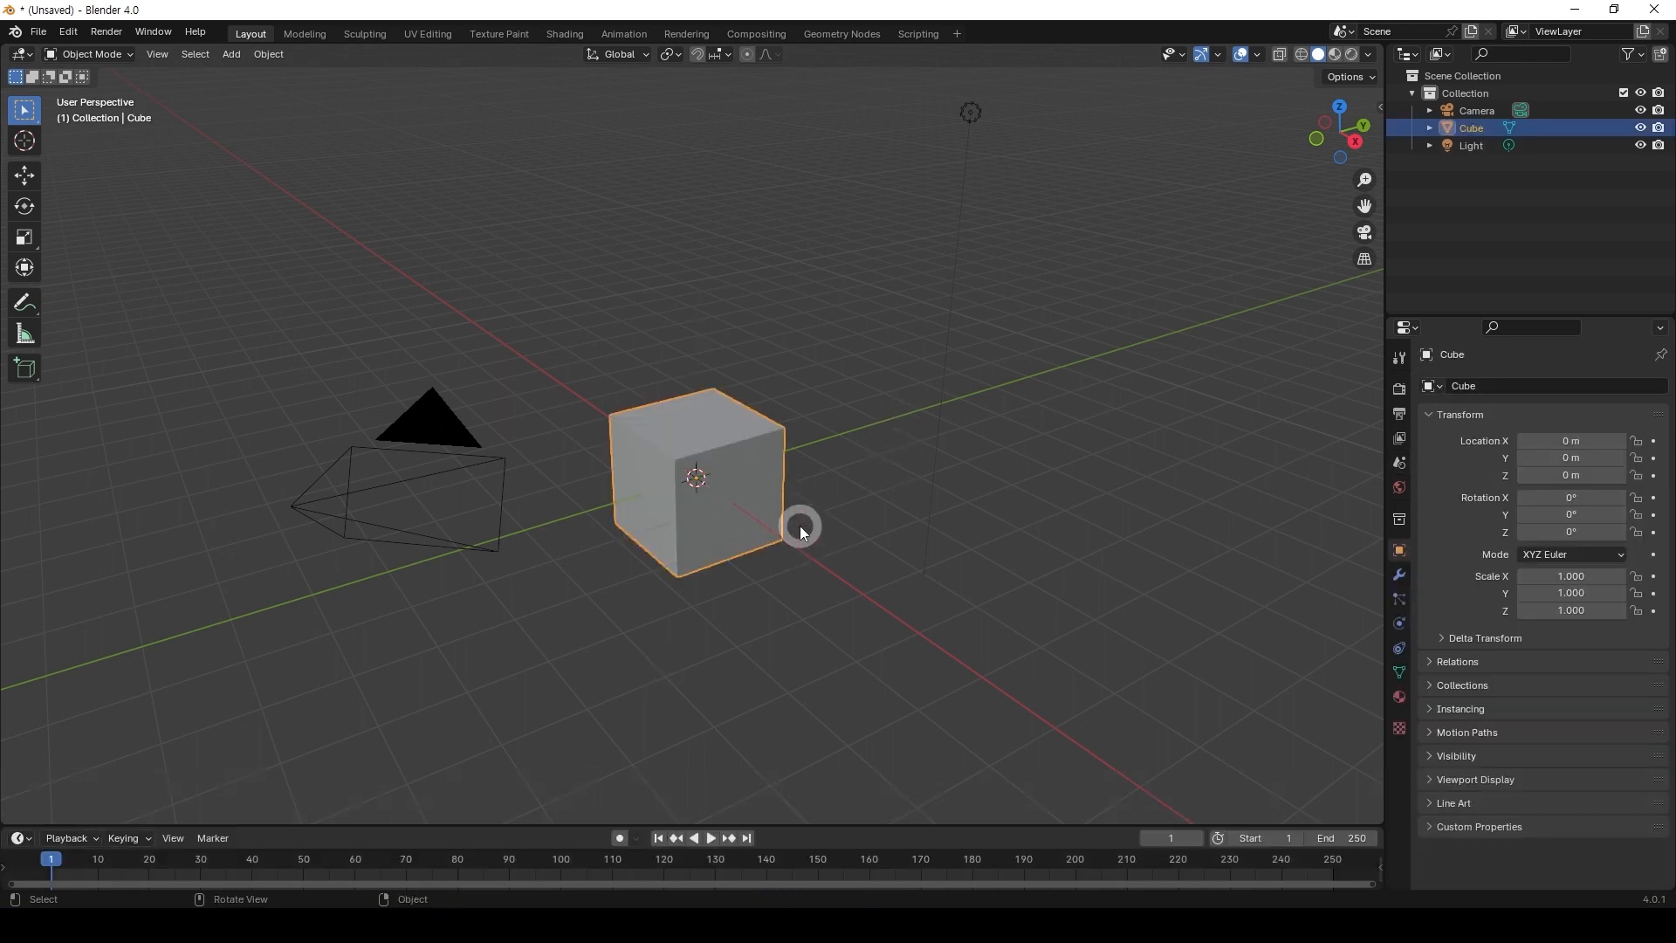
middle_drag(779, 518, 767, 531)
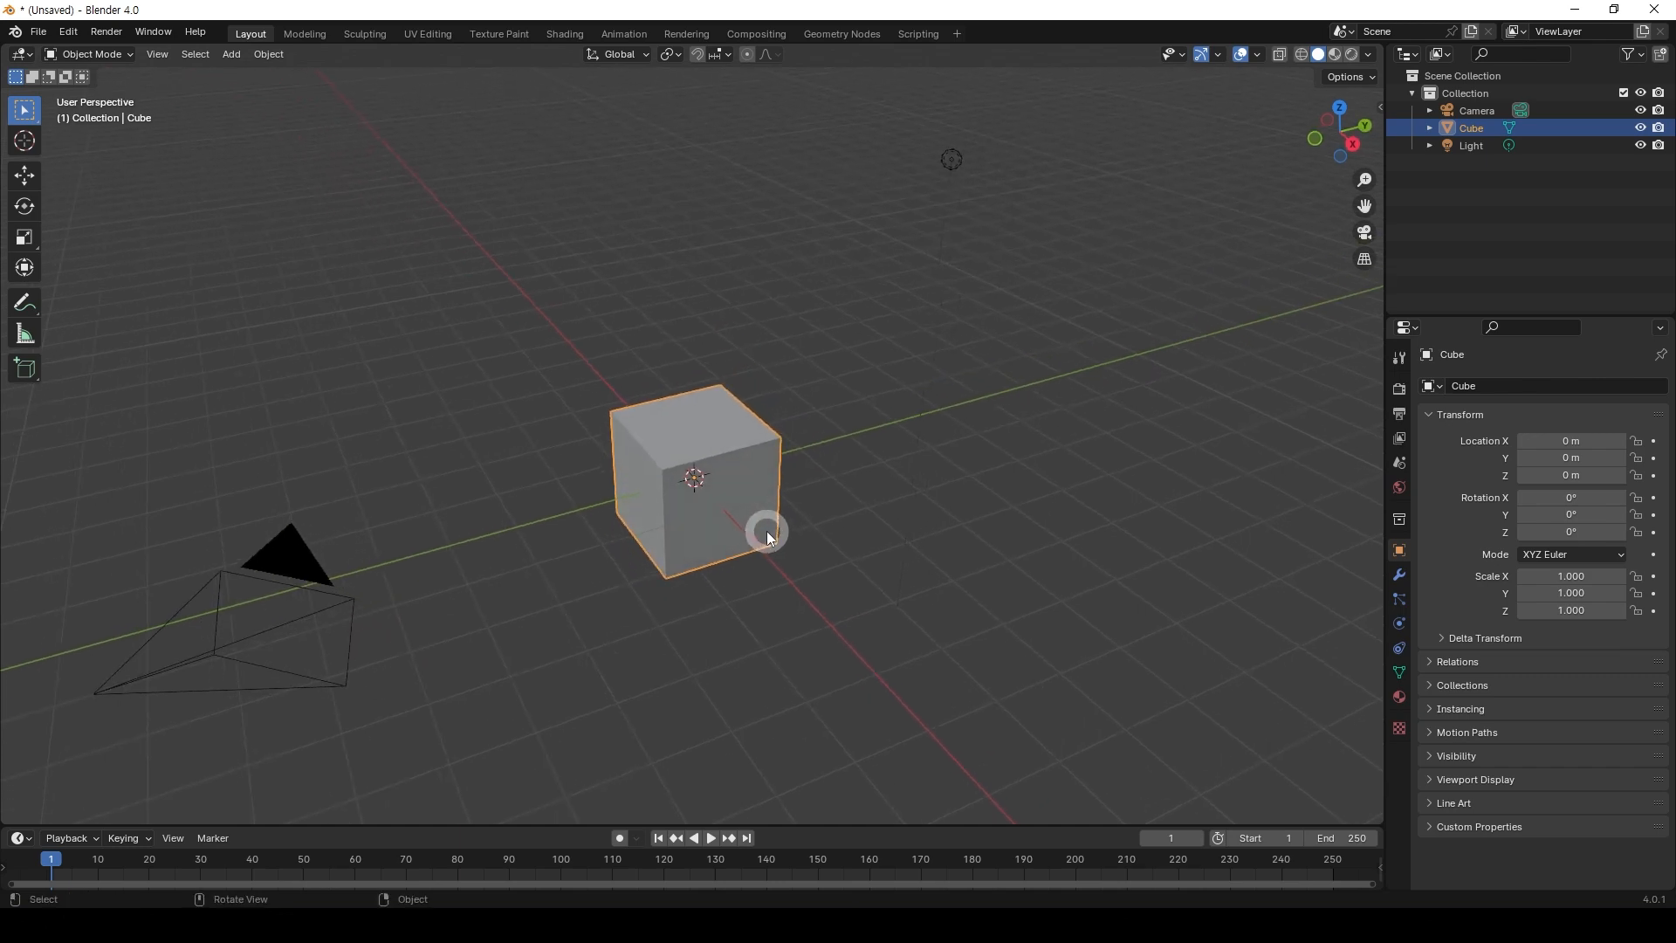
key(Delete)
key(ctrl+z)
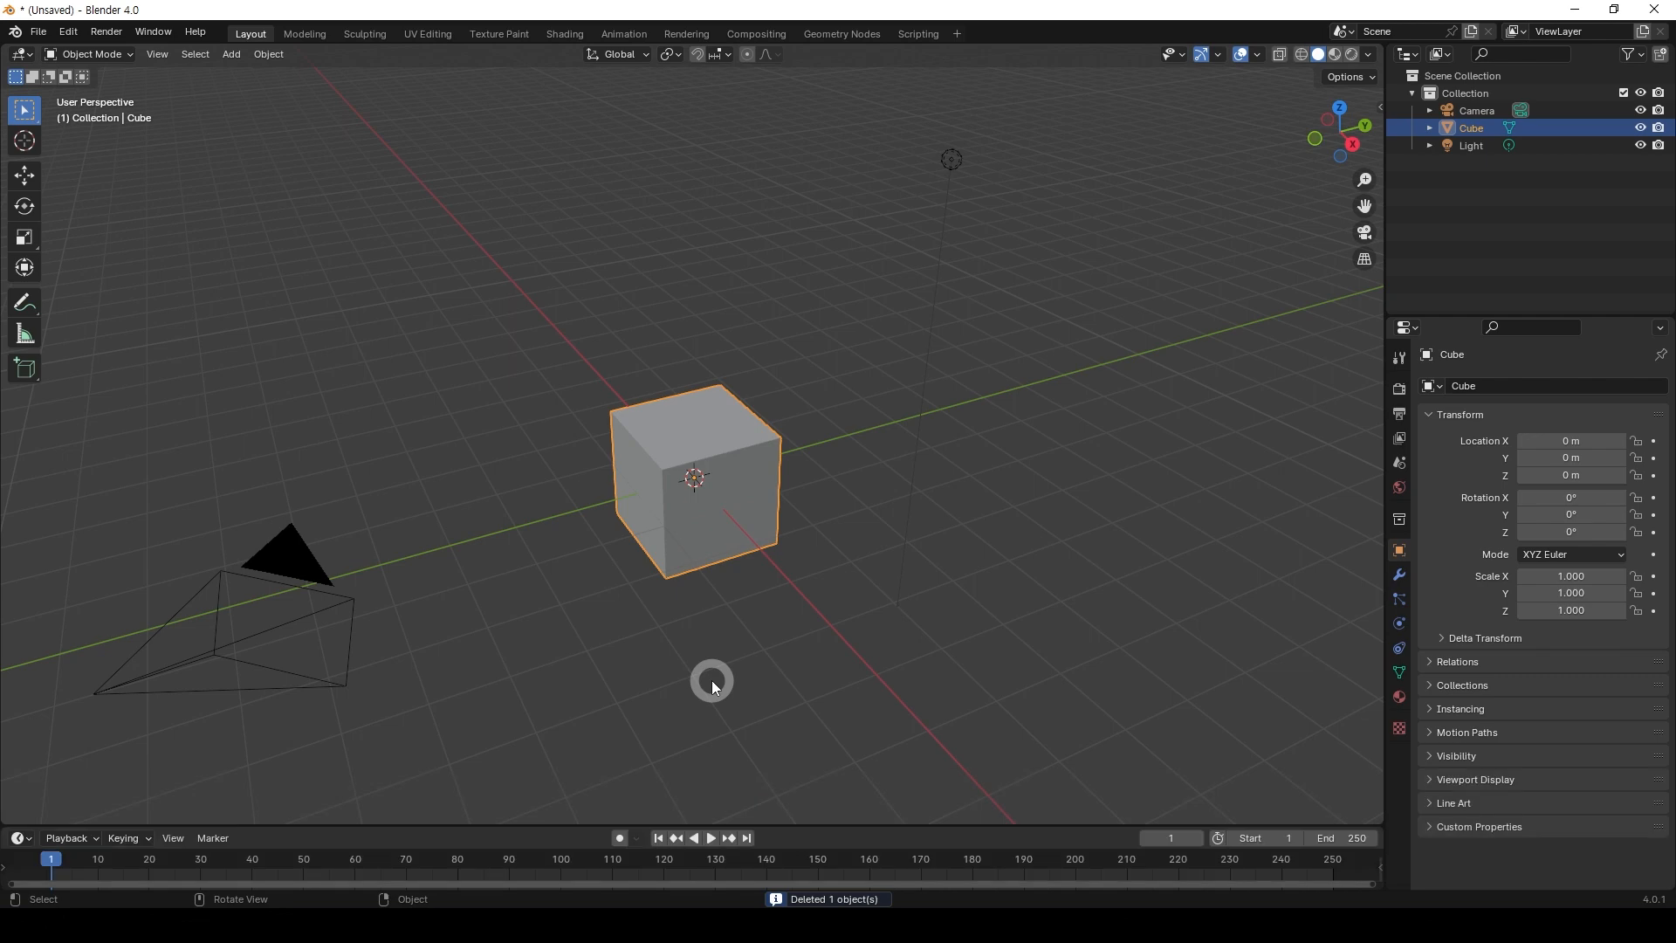
Delete the default cube from the scene
key(x)
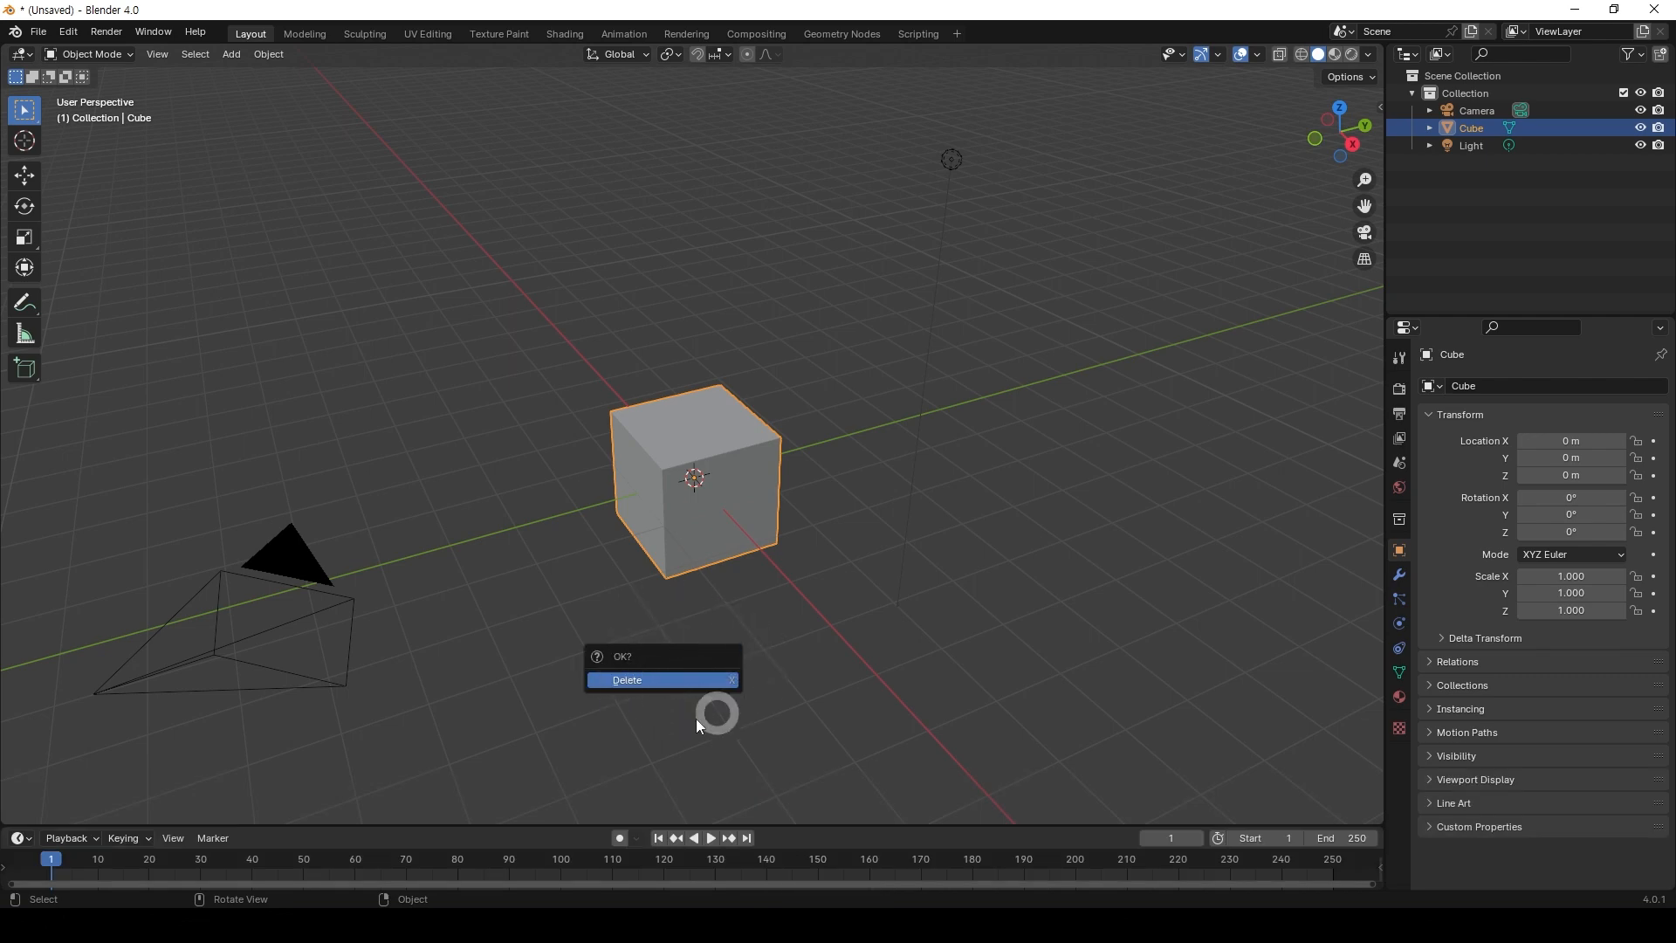
key(x)
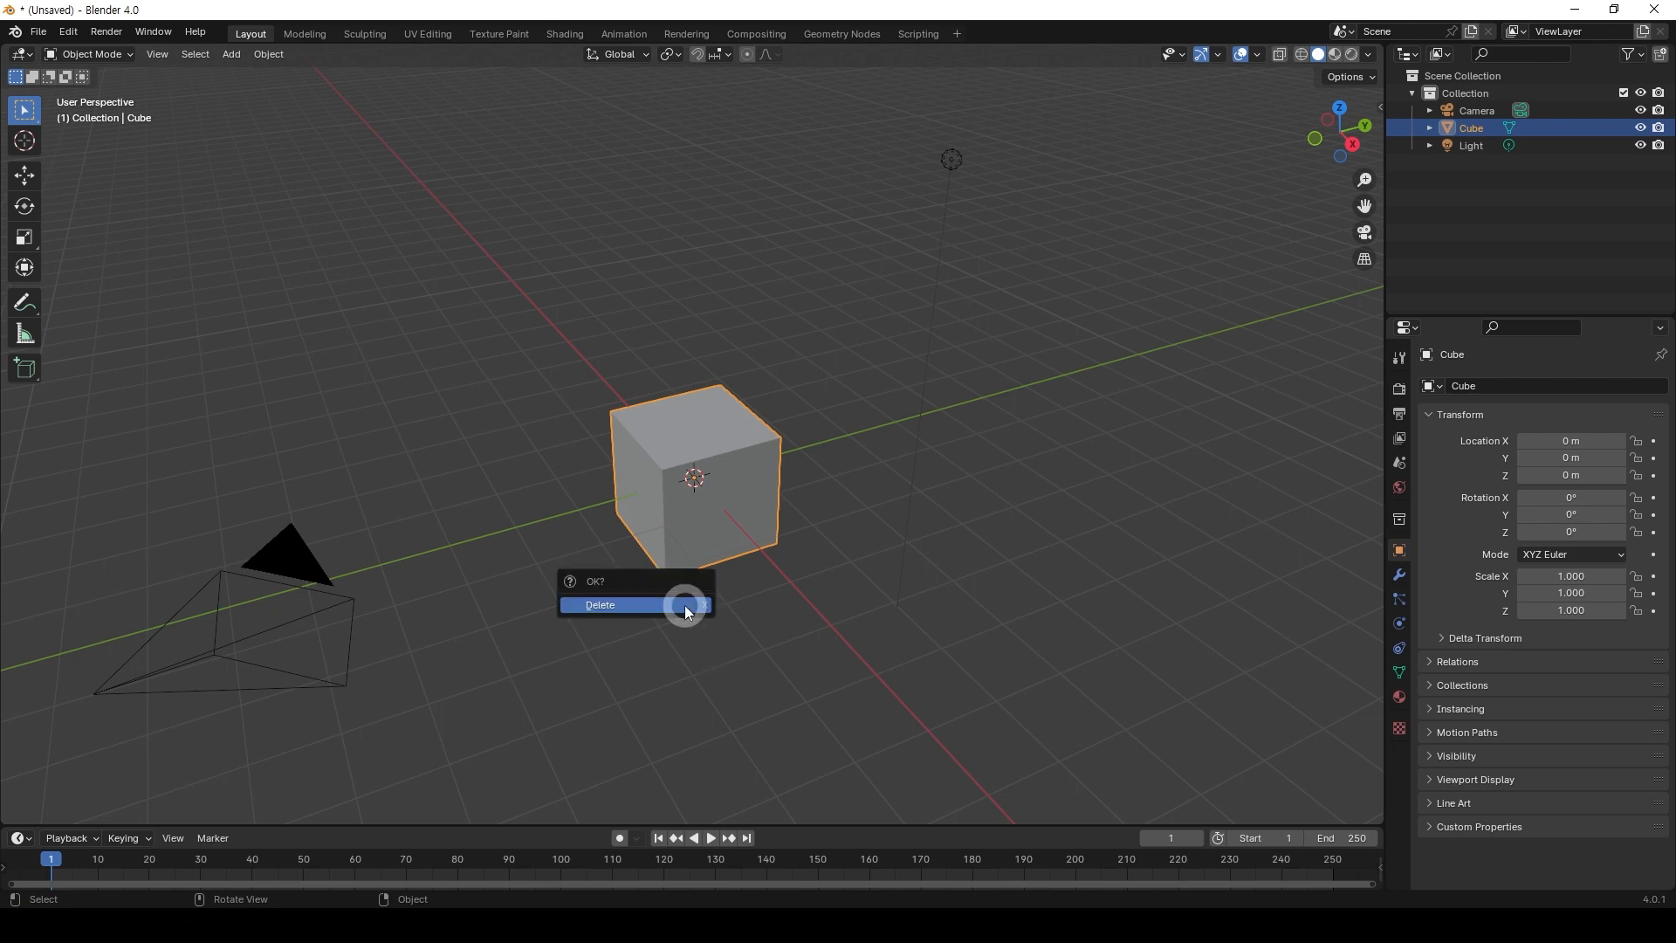
click(628, 605)
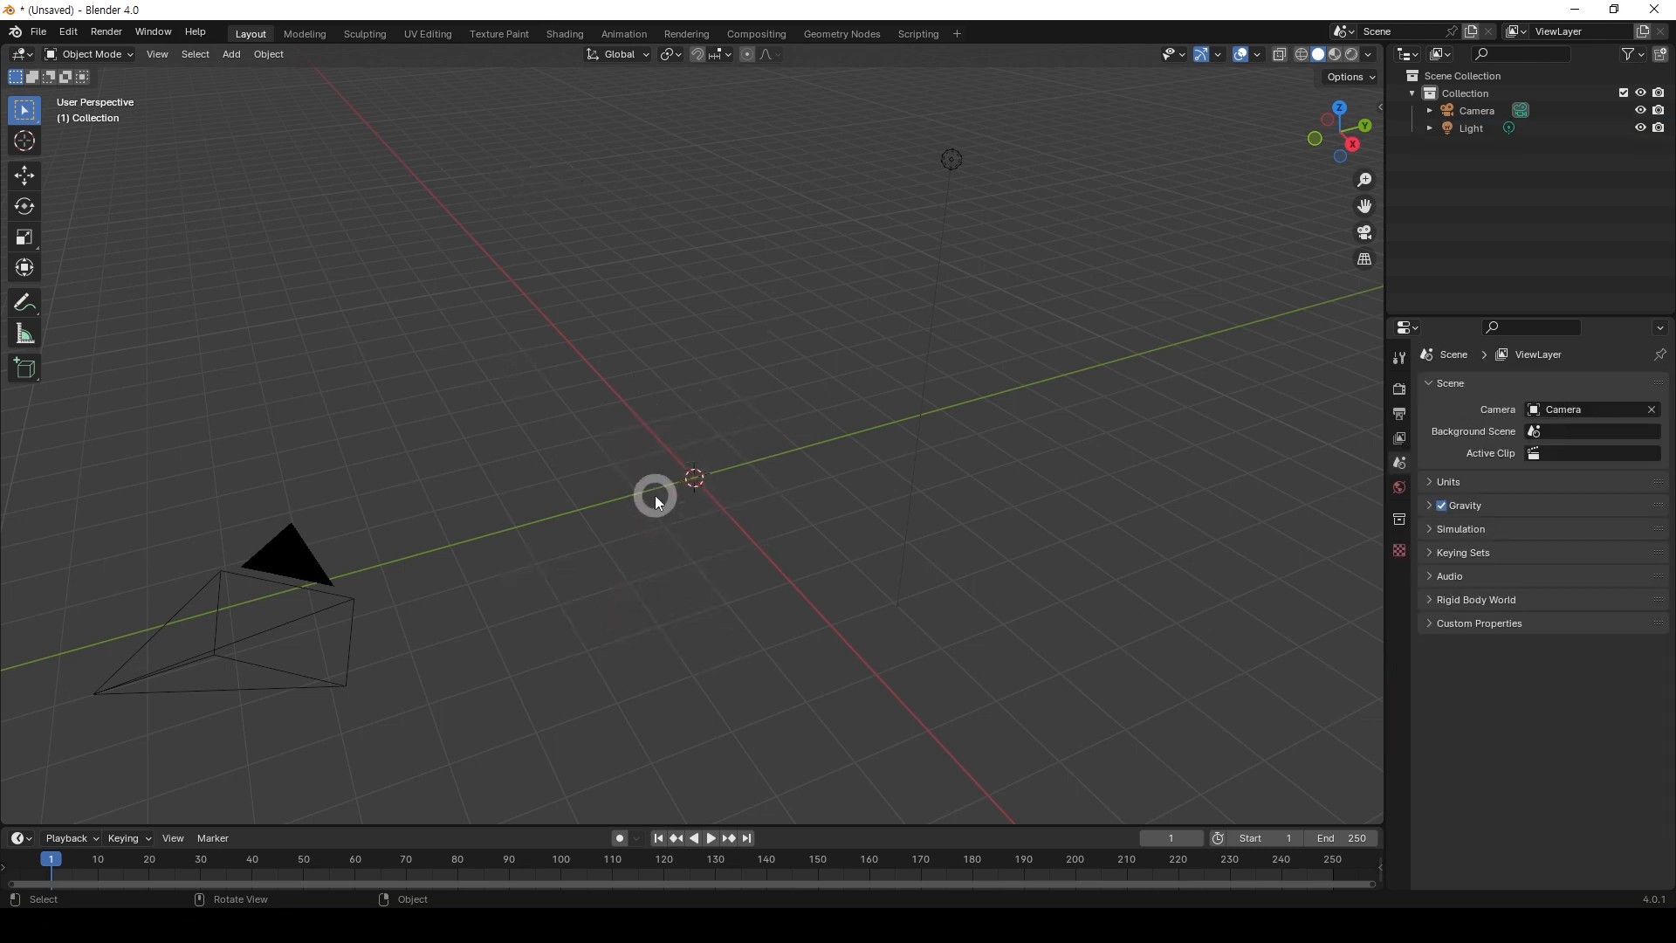
middle_drag(654, 495, 660, 573)
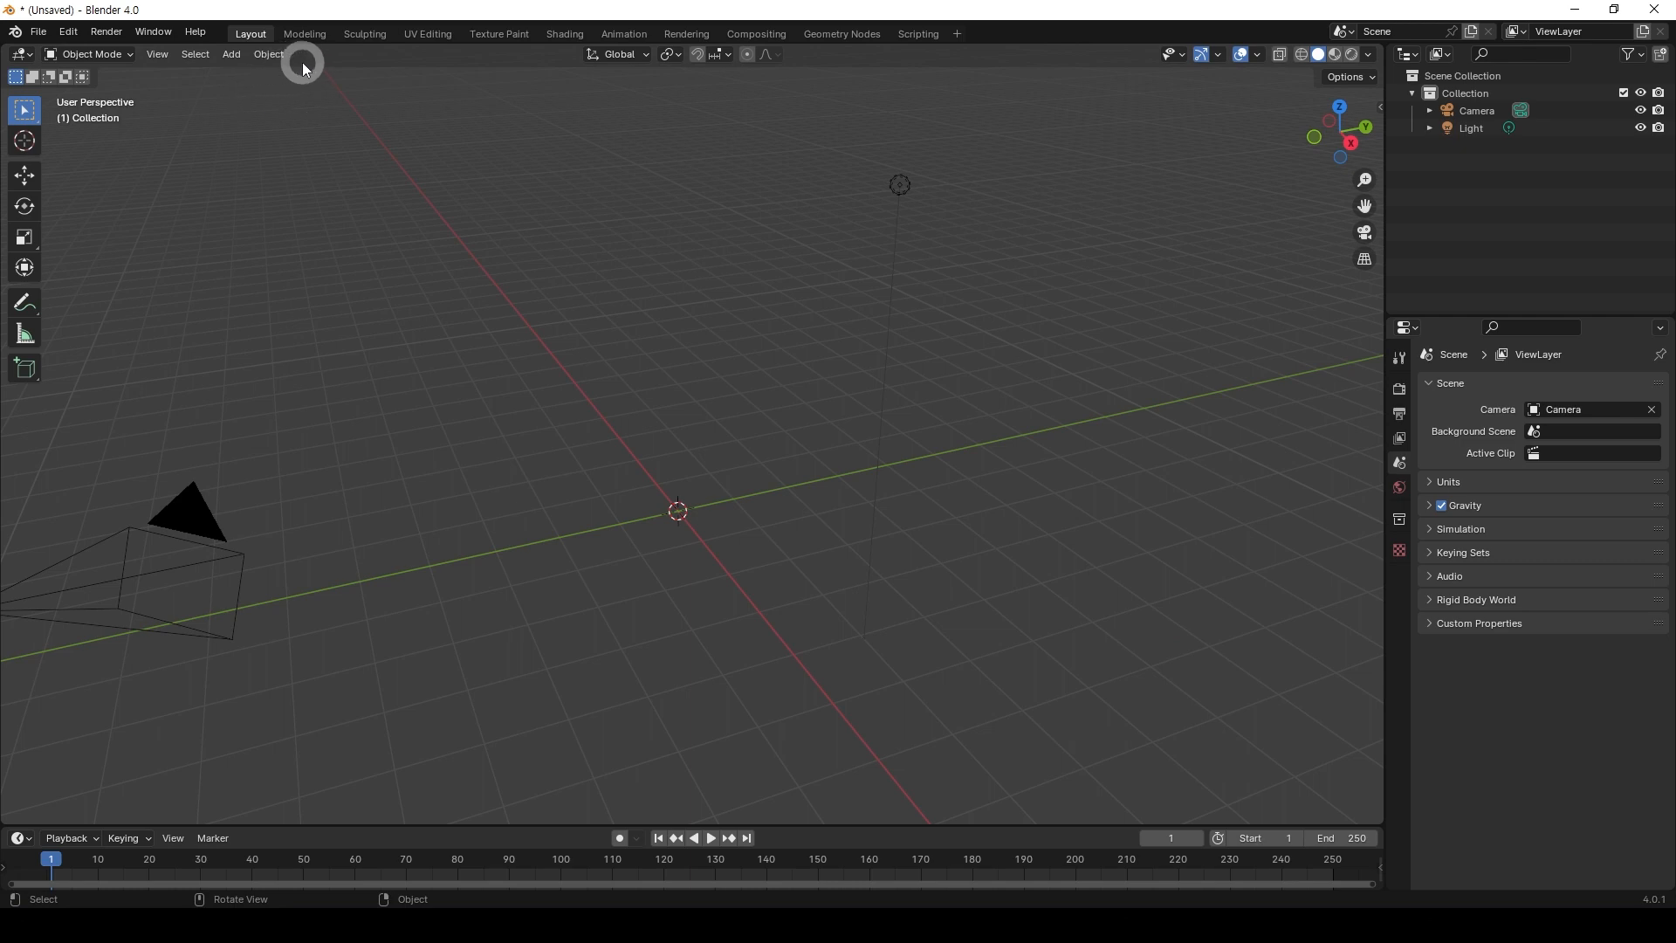
click(233, 56)
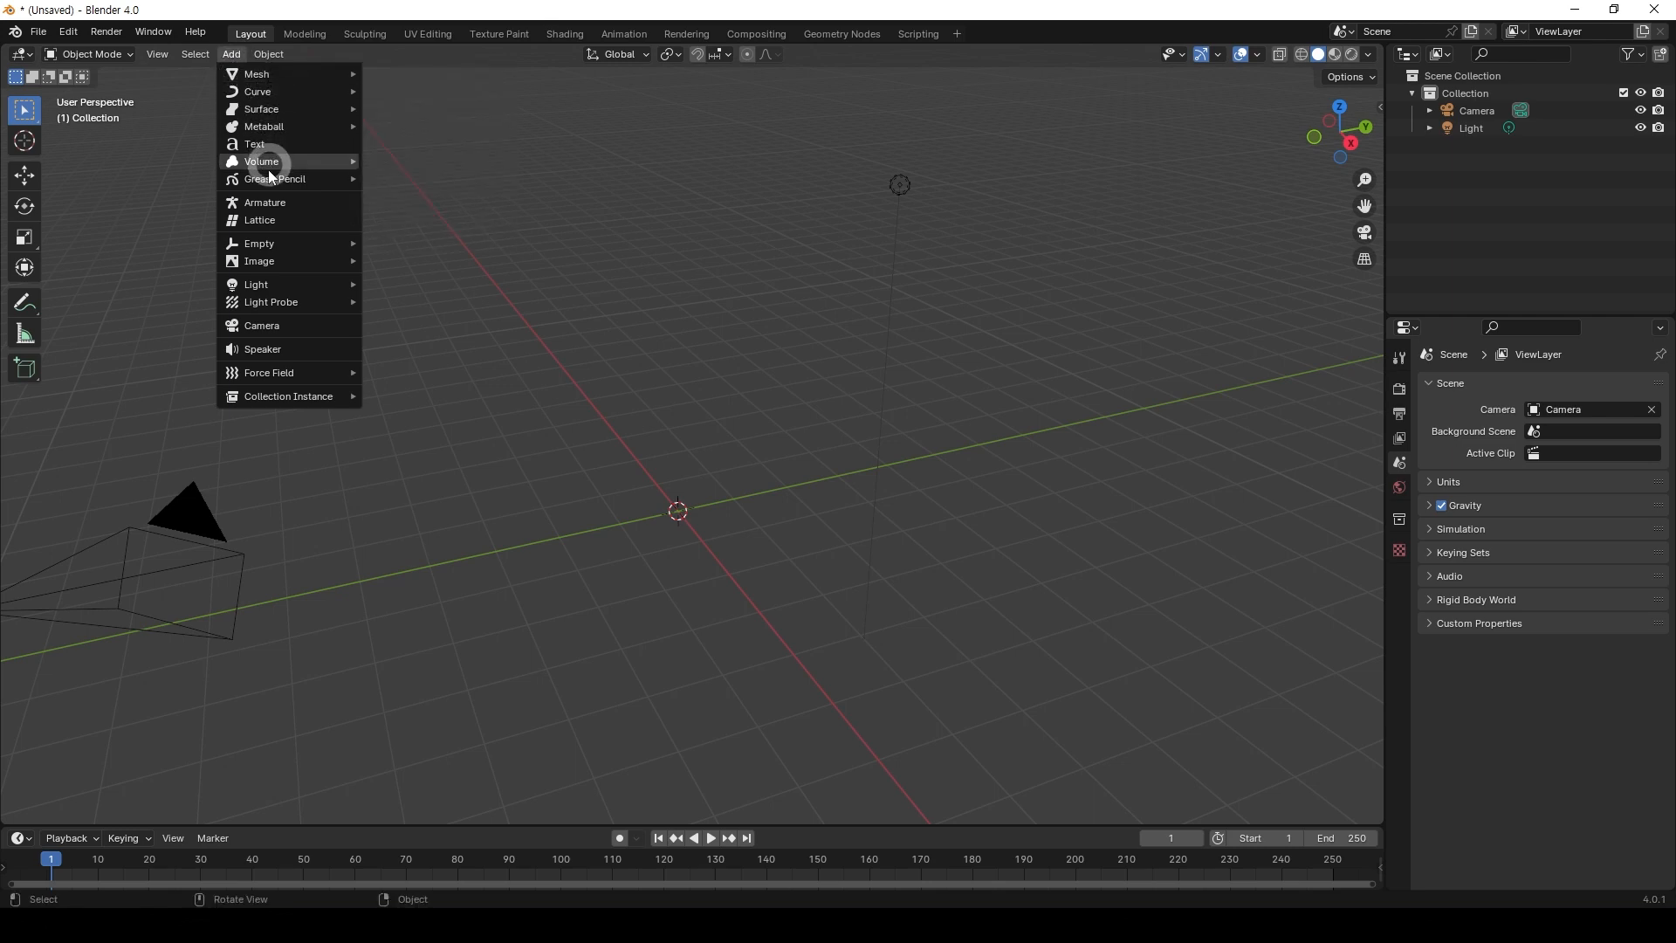
mouse_move(303, 77)
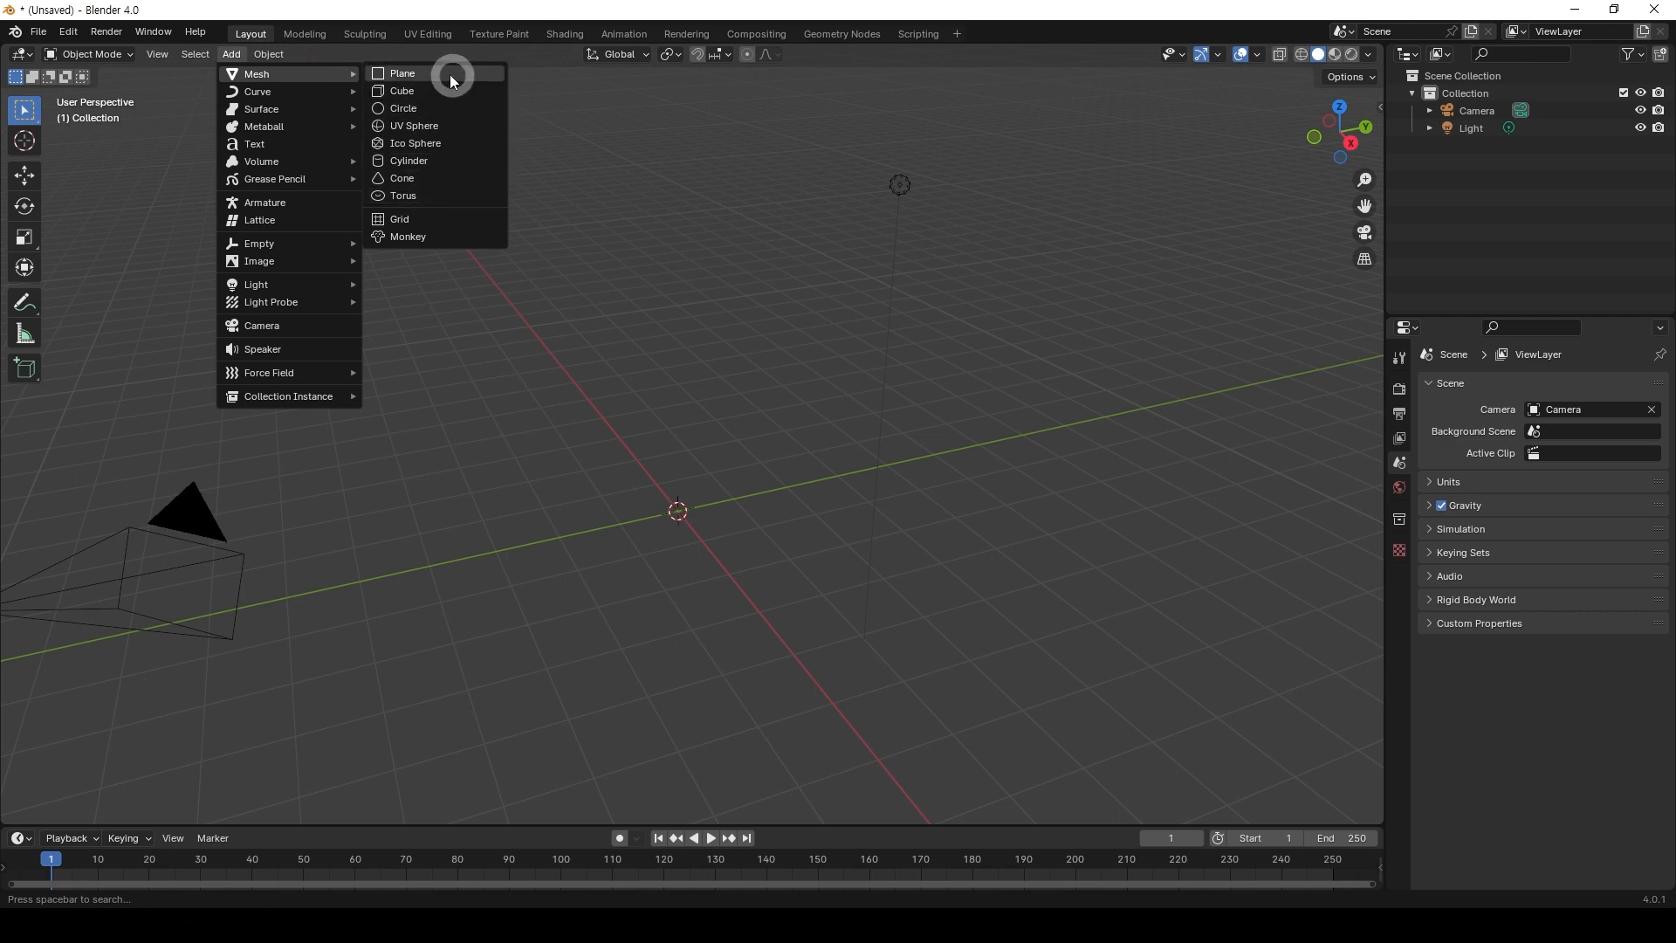
click(236, 55)
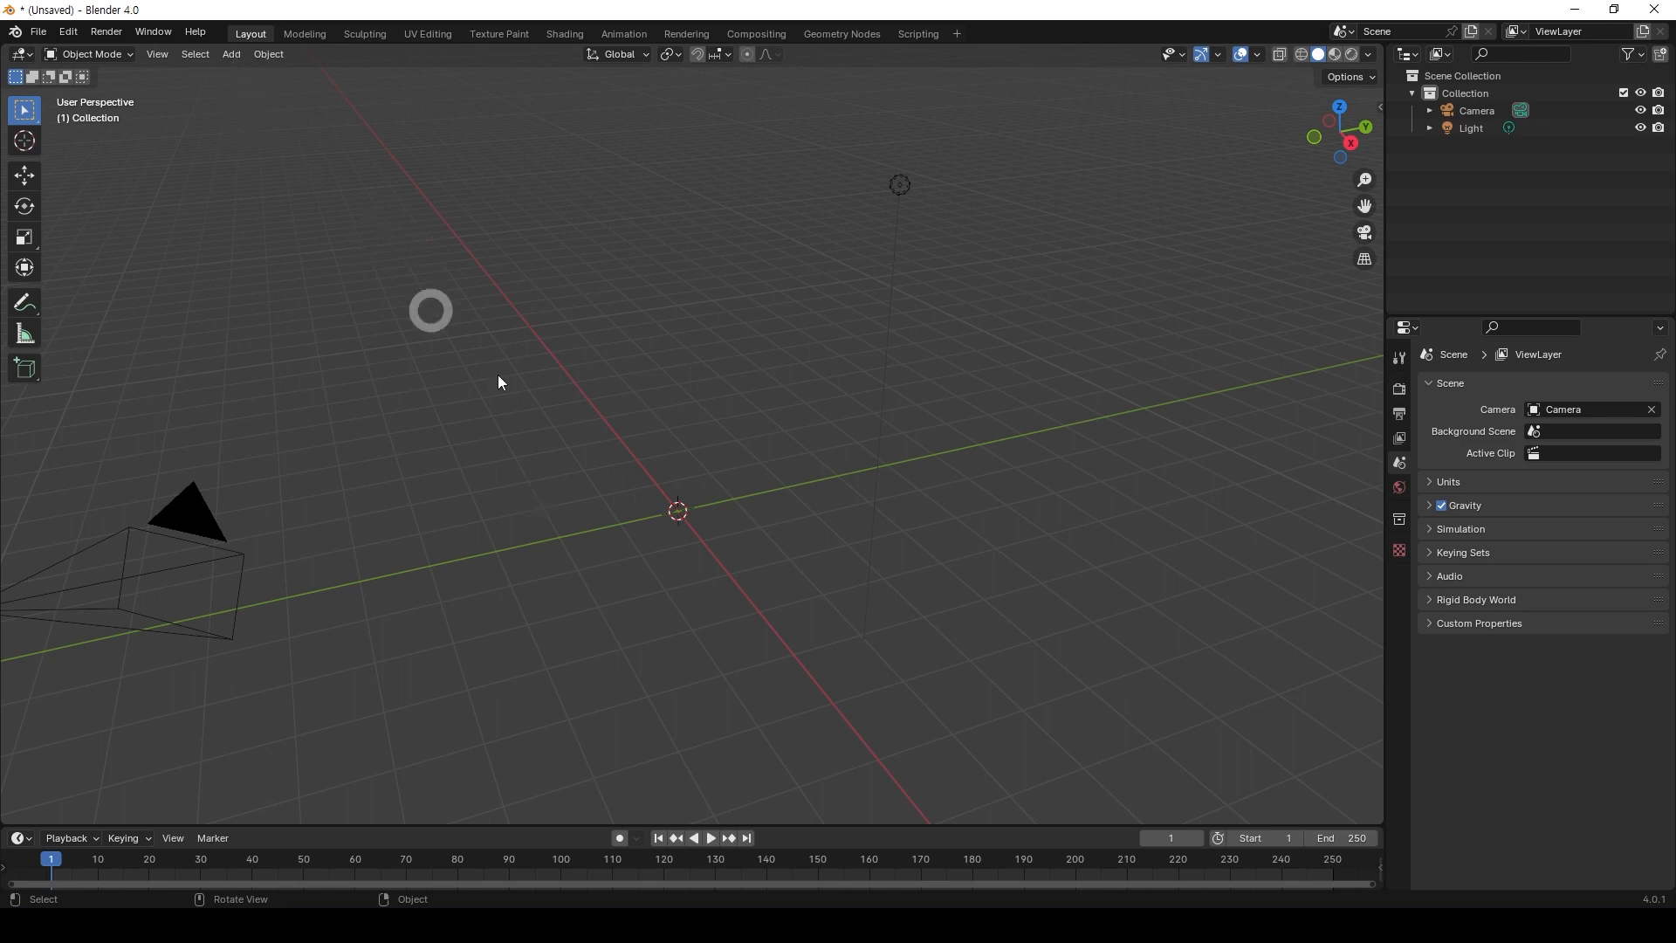
key(shift+a)
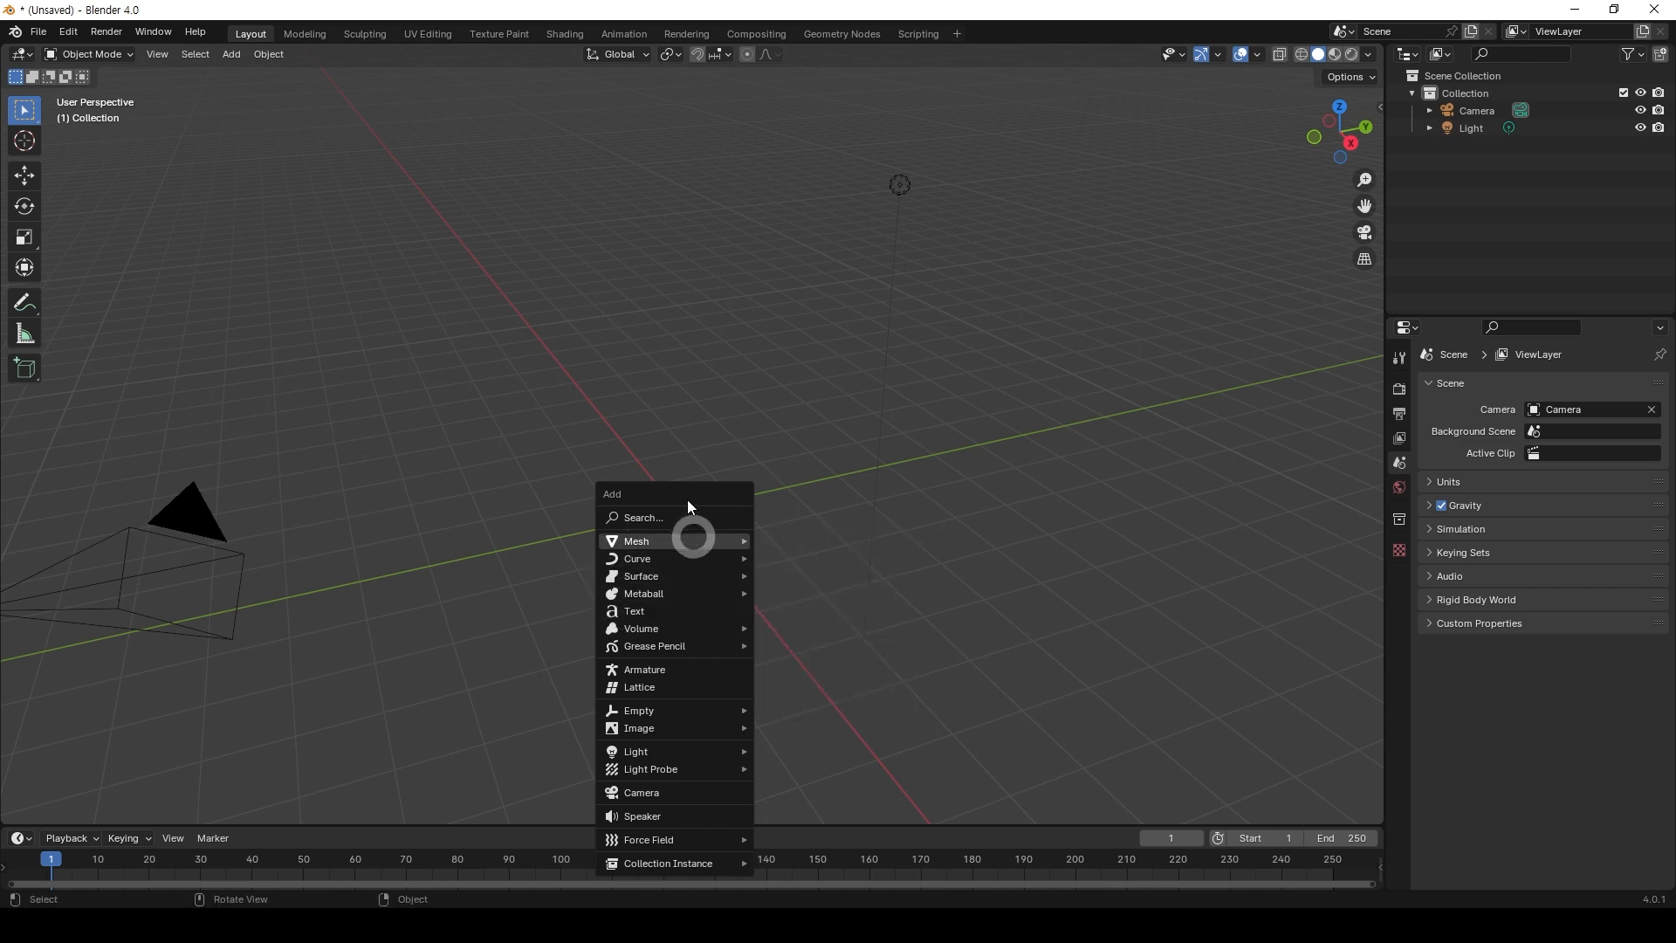
Add a mesh plane at the origin and move it along the Y axis to about -4.9 m
key(shift+a)
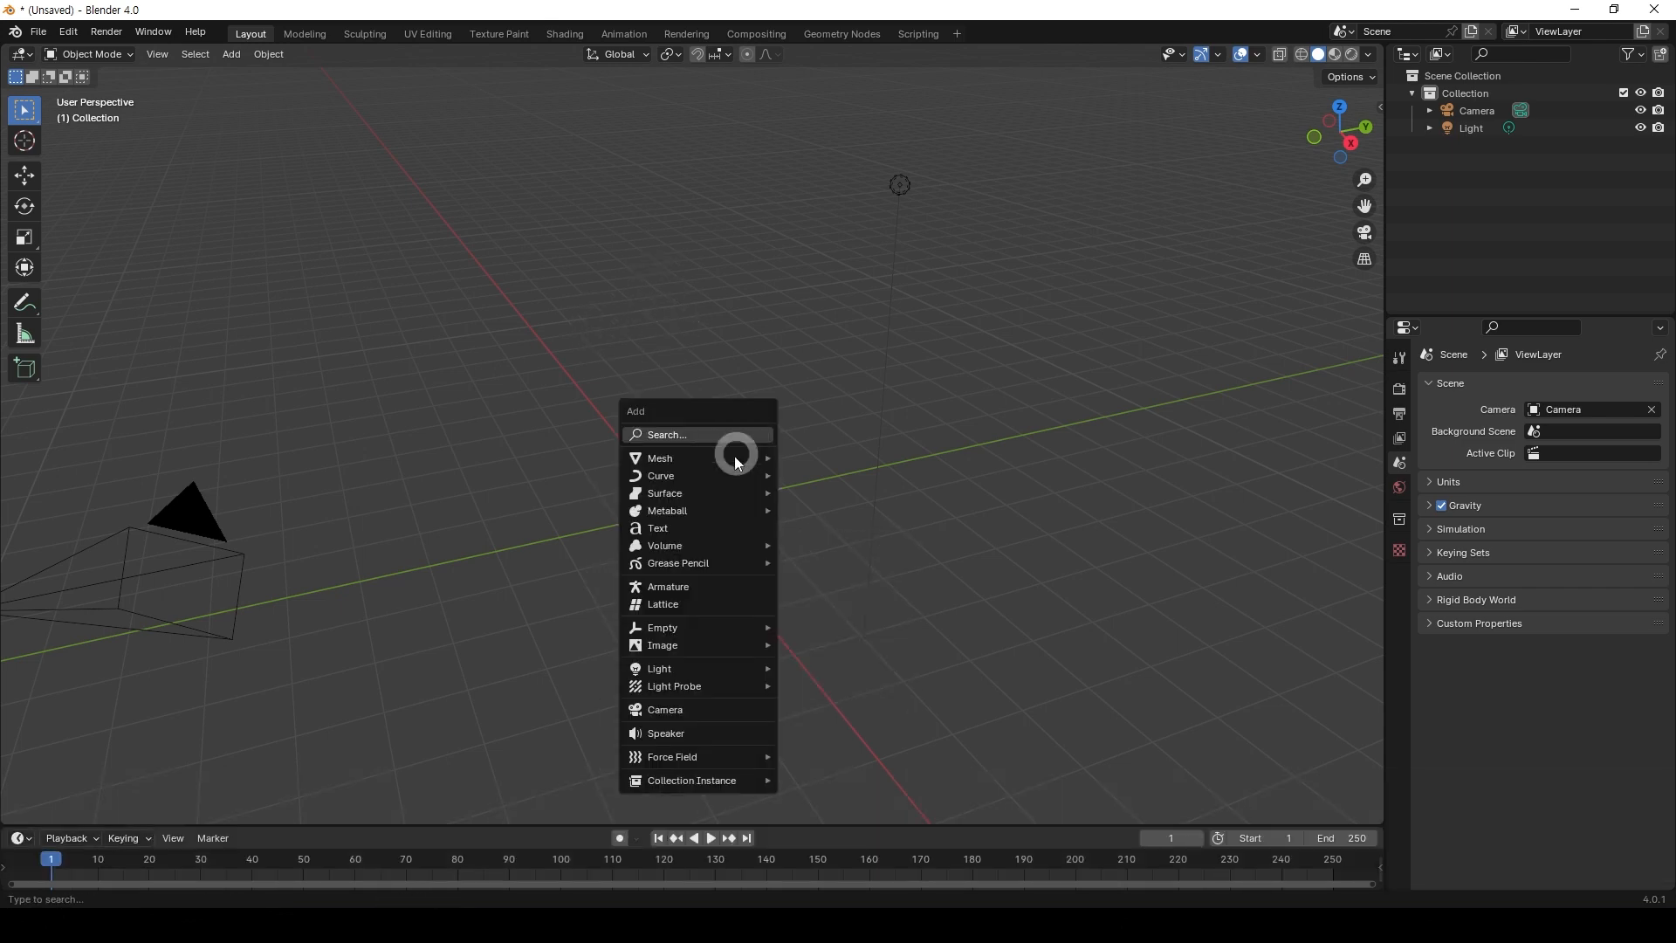
mouse_move(733, 457)
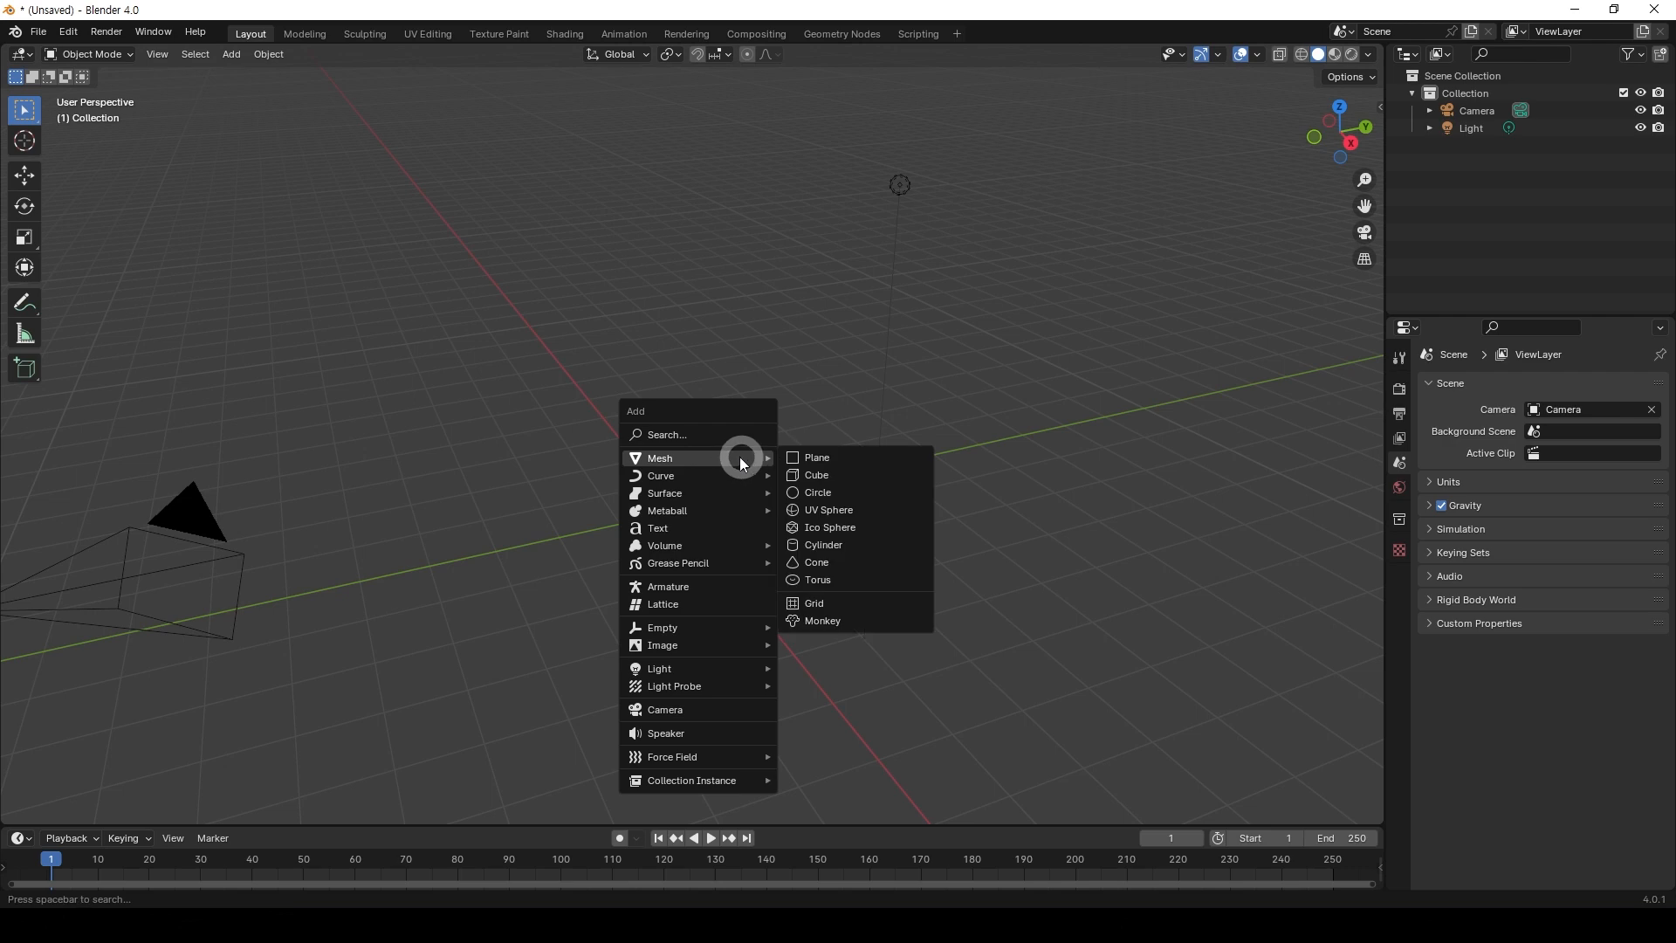
click(902, 463)
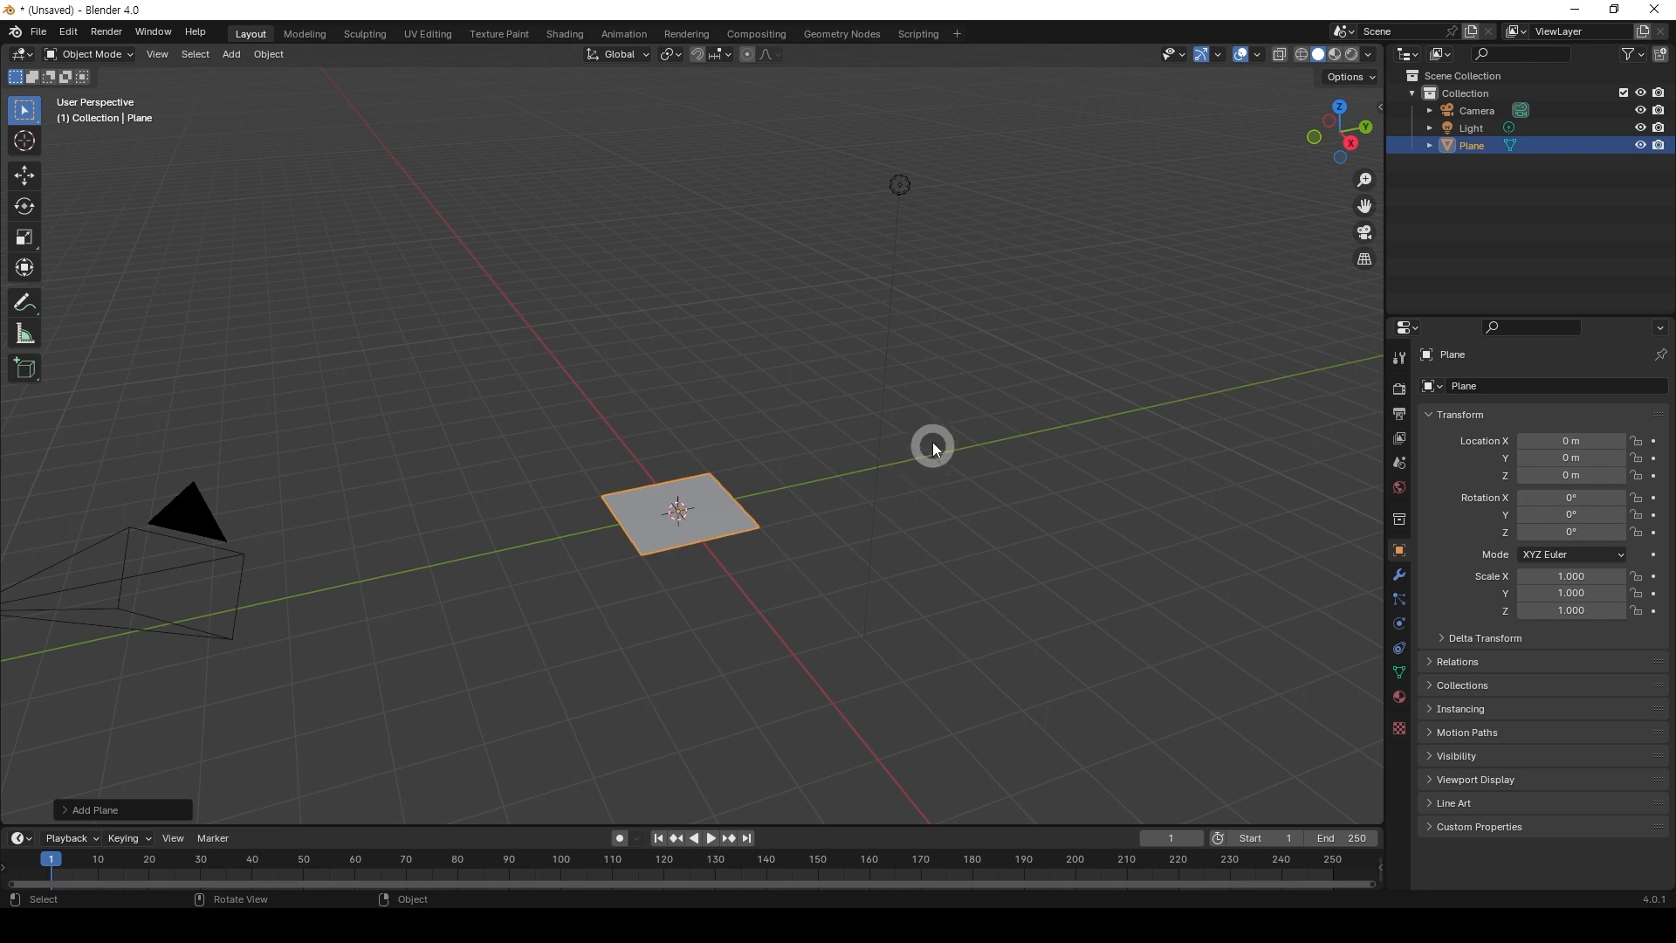
middle_drag(961, 535, 698, 449)
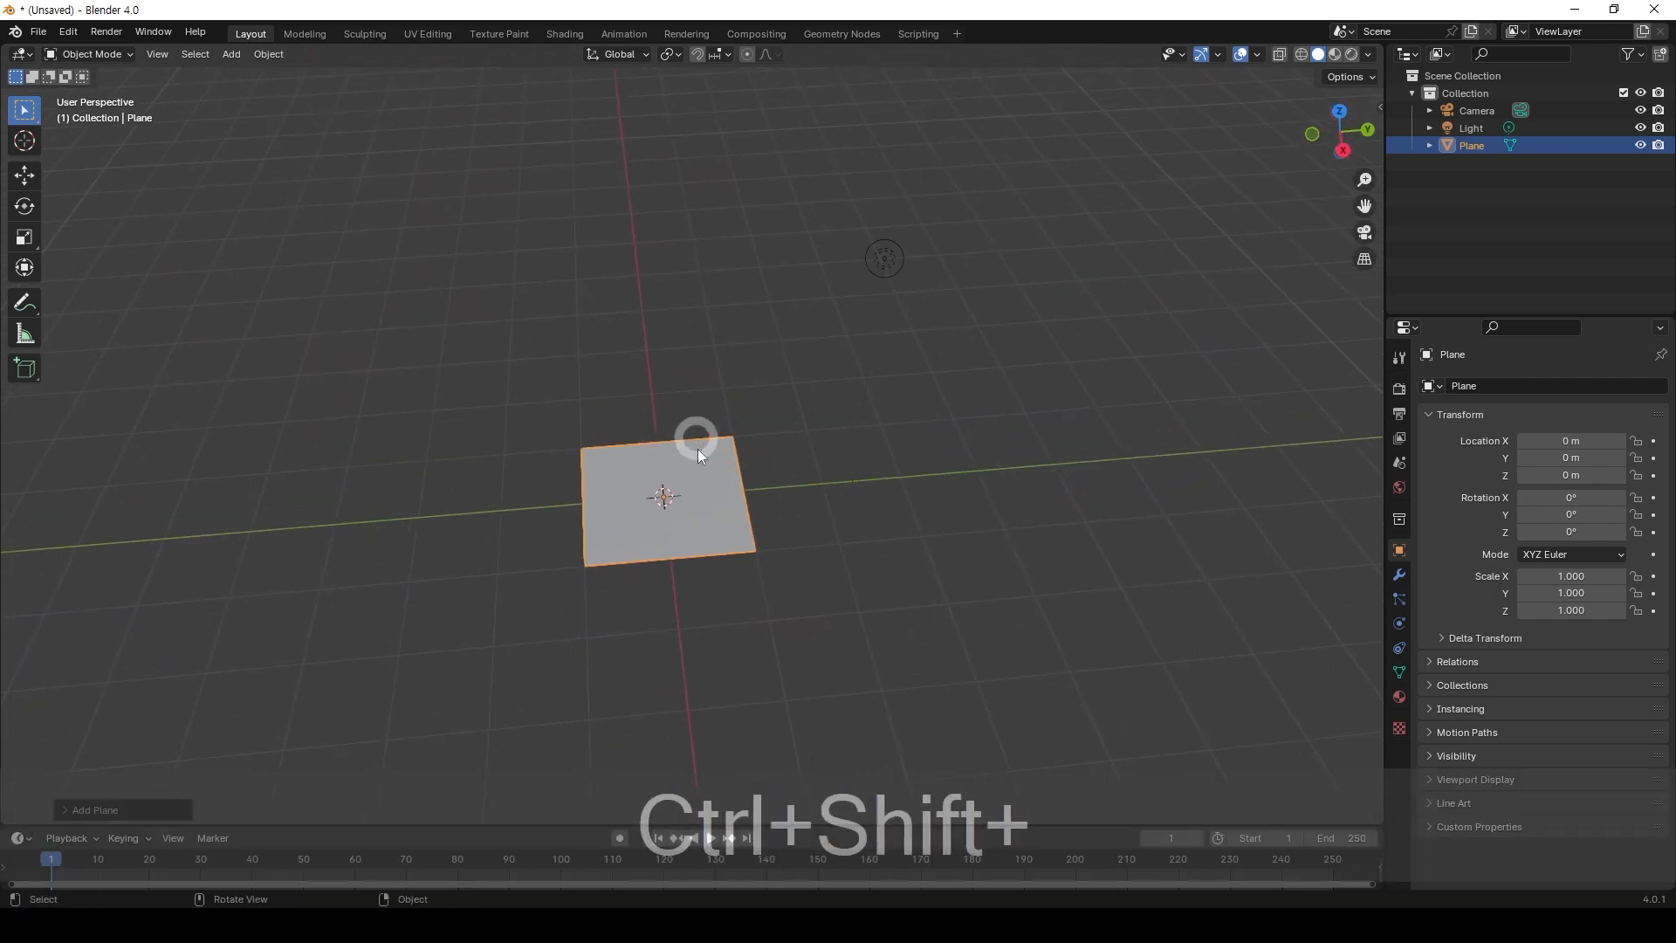
click(21, 187)
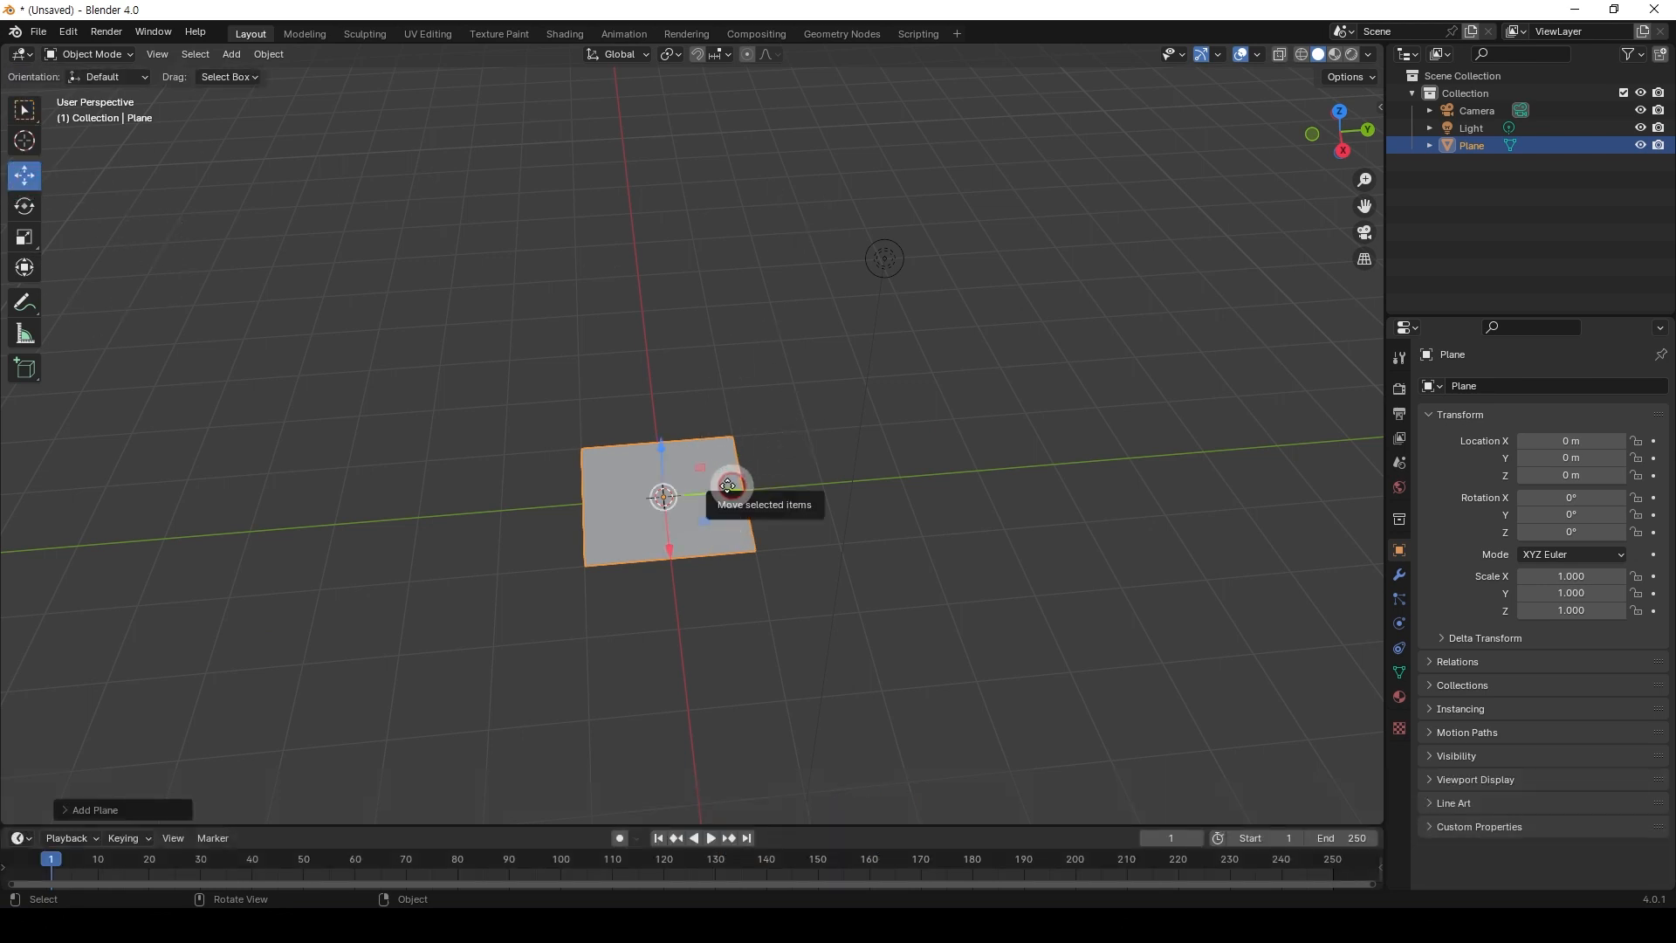
drag(737, 489, 330, 502)
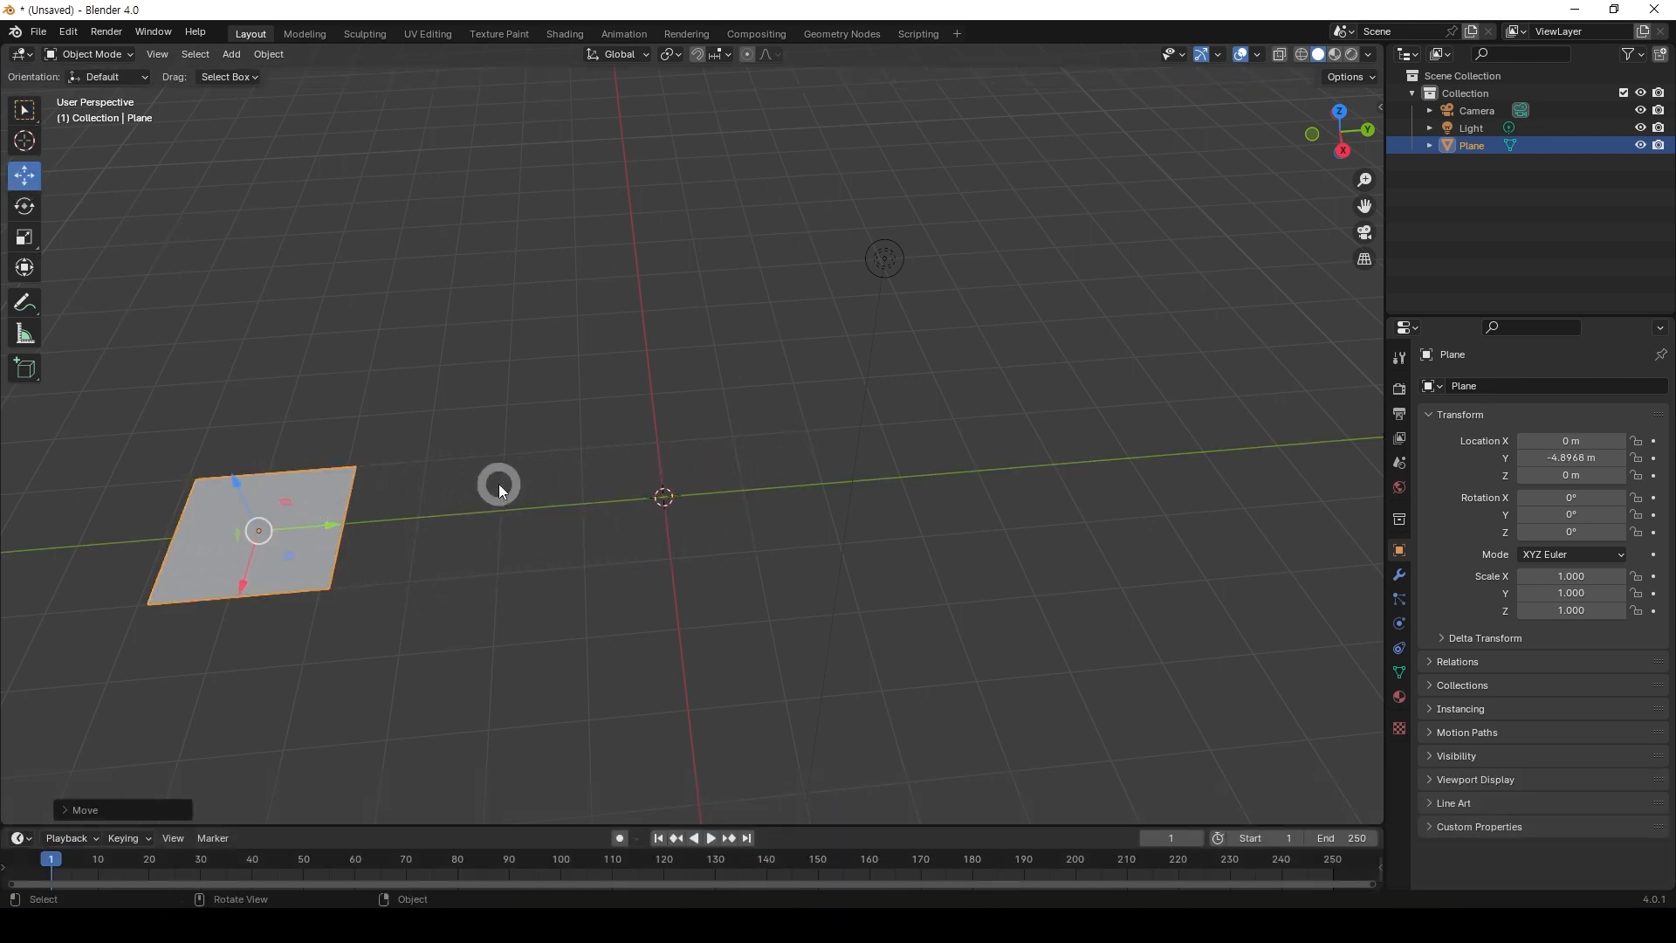
middle_drag(498, 479, 546, 484)
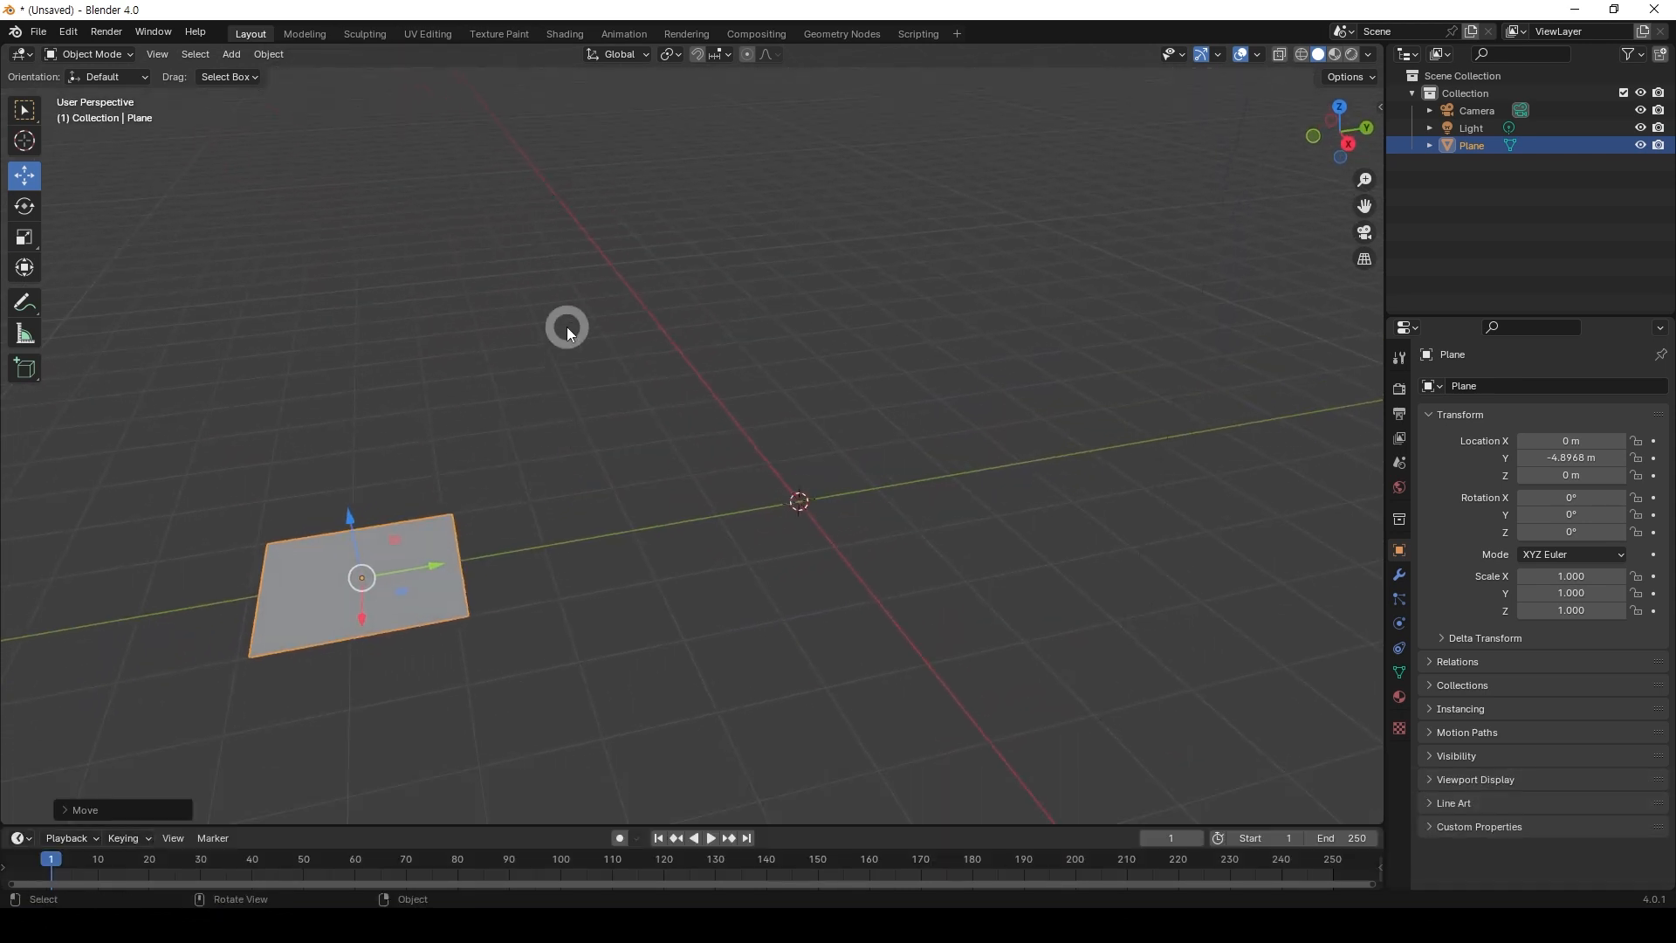
Add a mesh cube at the origin and move it along the Y axis to about -2.4 m
key(shift+a)
mouse_move(568, 327)
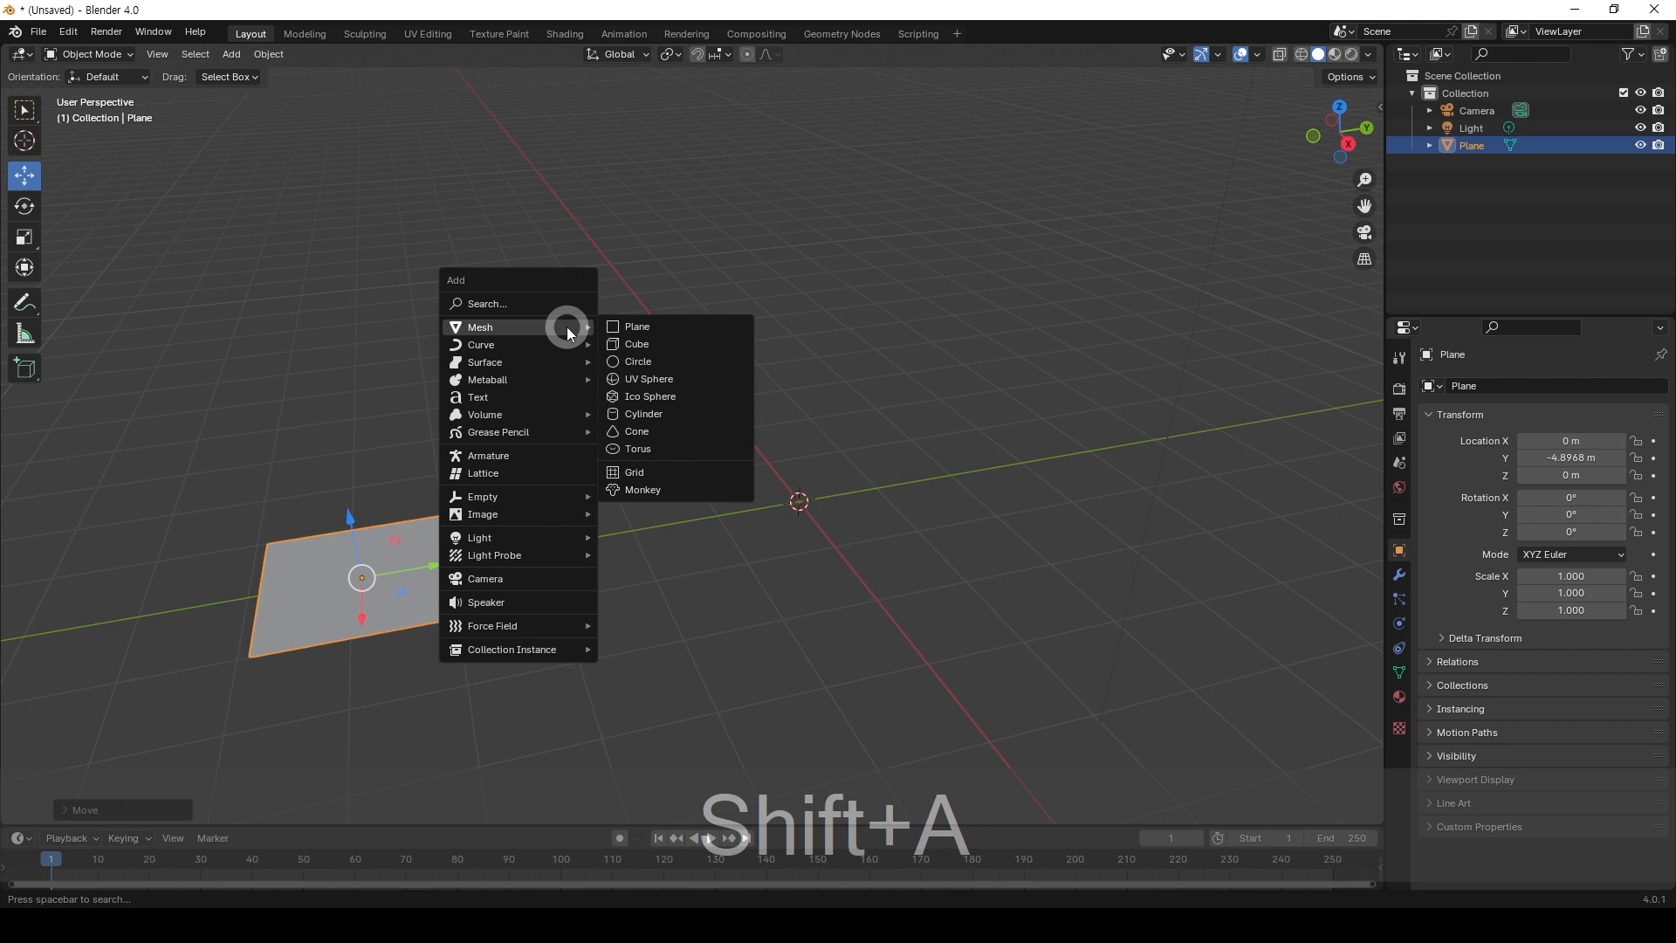
click(709, 343)
middle_drag(801, 392, 867, 342)
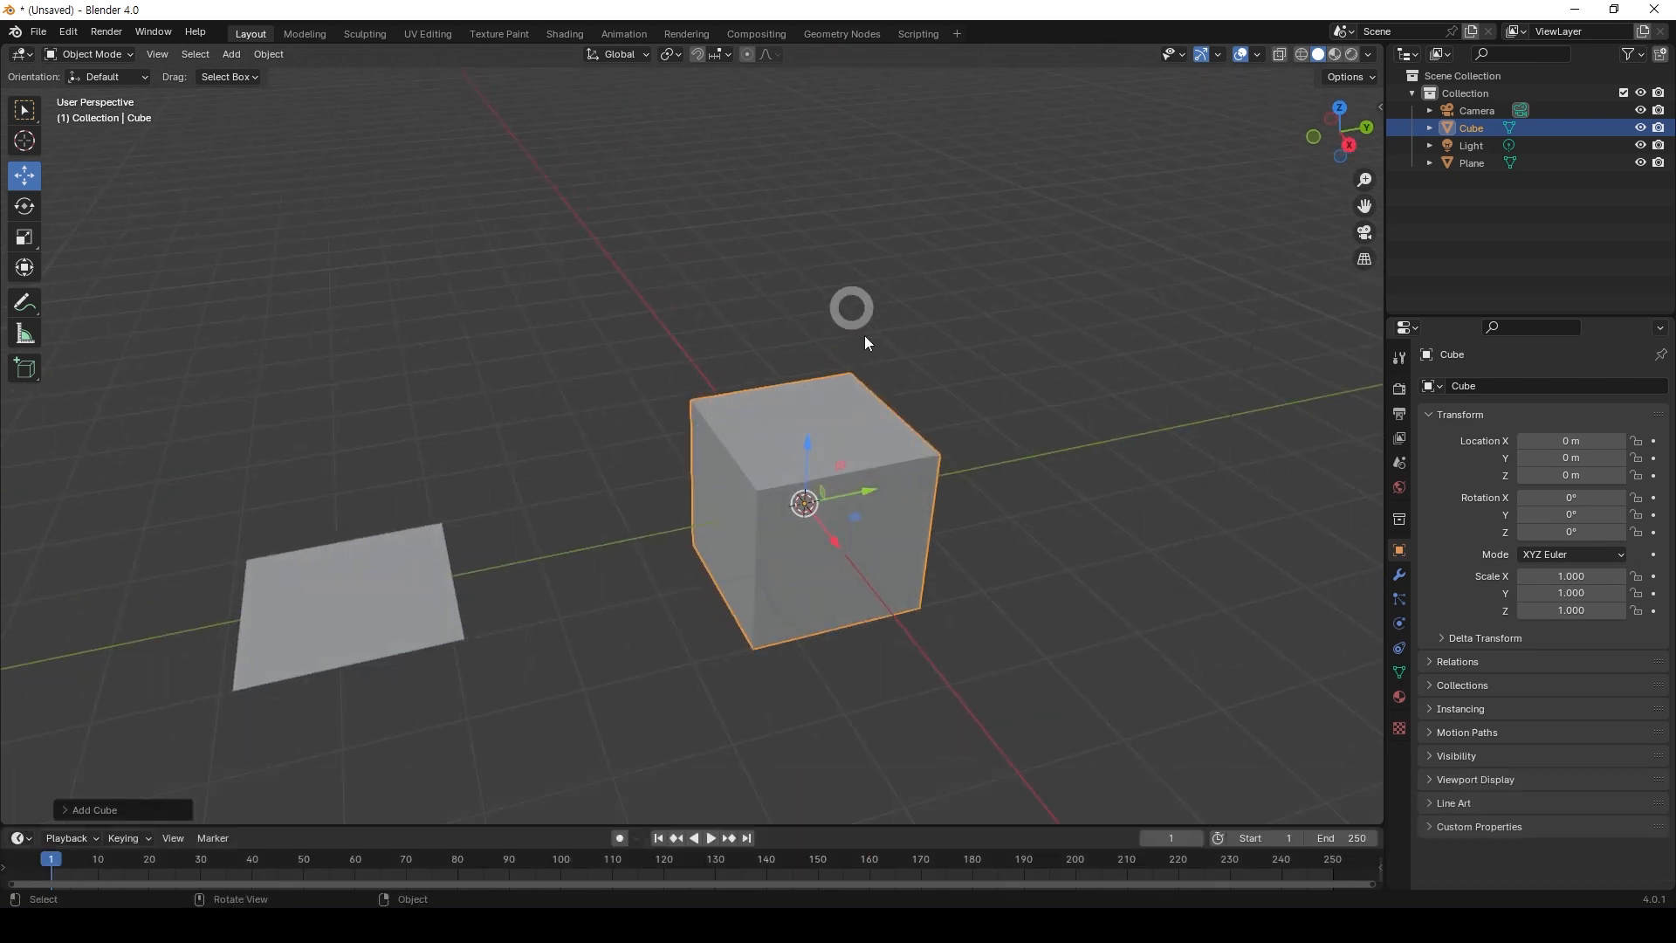
middle_drag(890, 588, 722, 449)
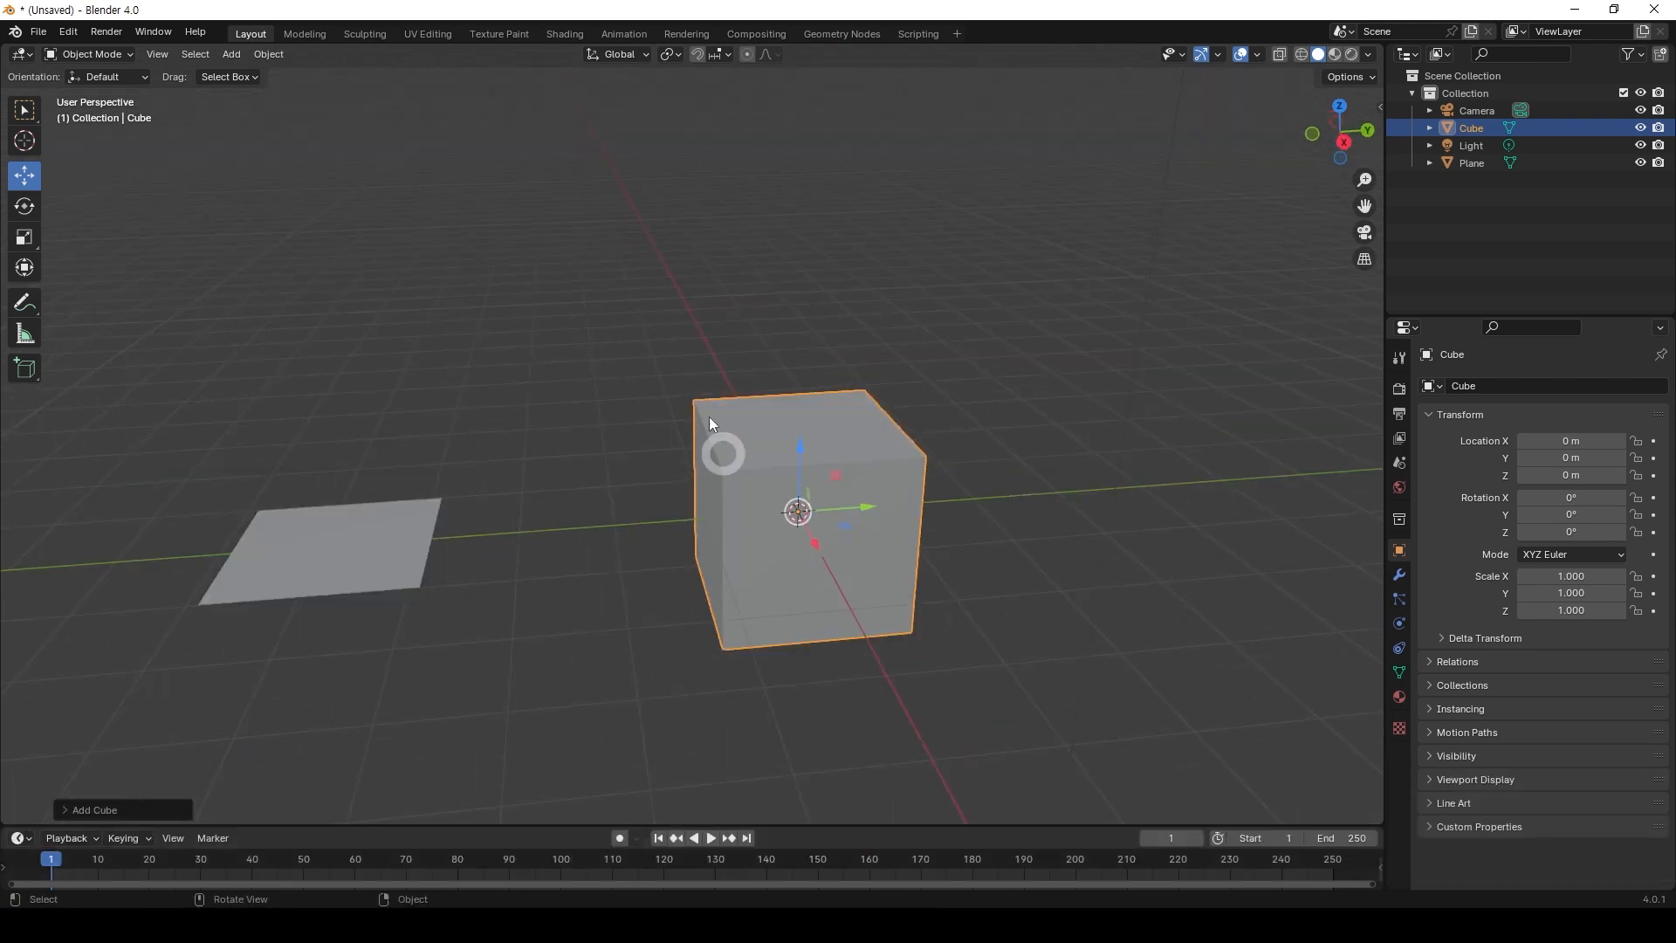
middle_drag(602, 453, 611, 468)
drag(862, 509, 652, 521)
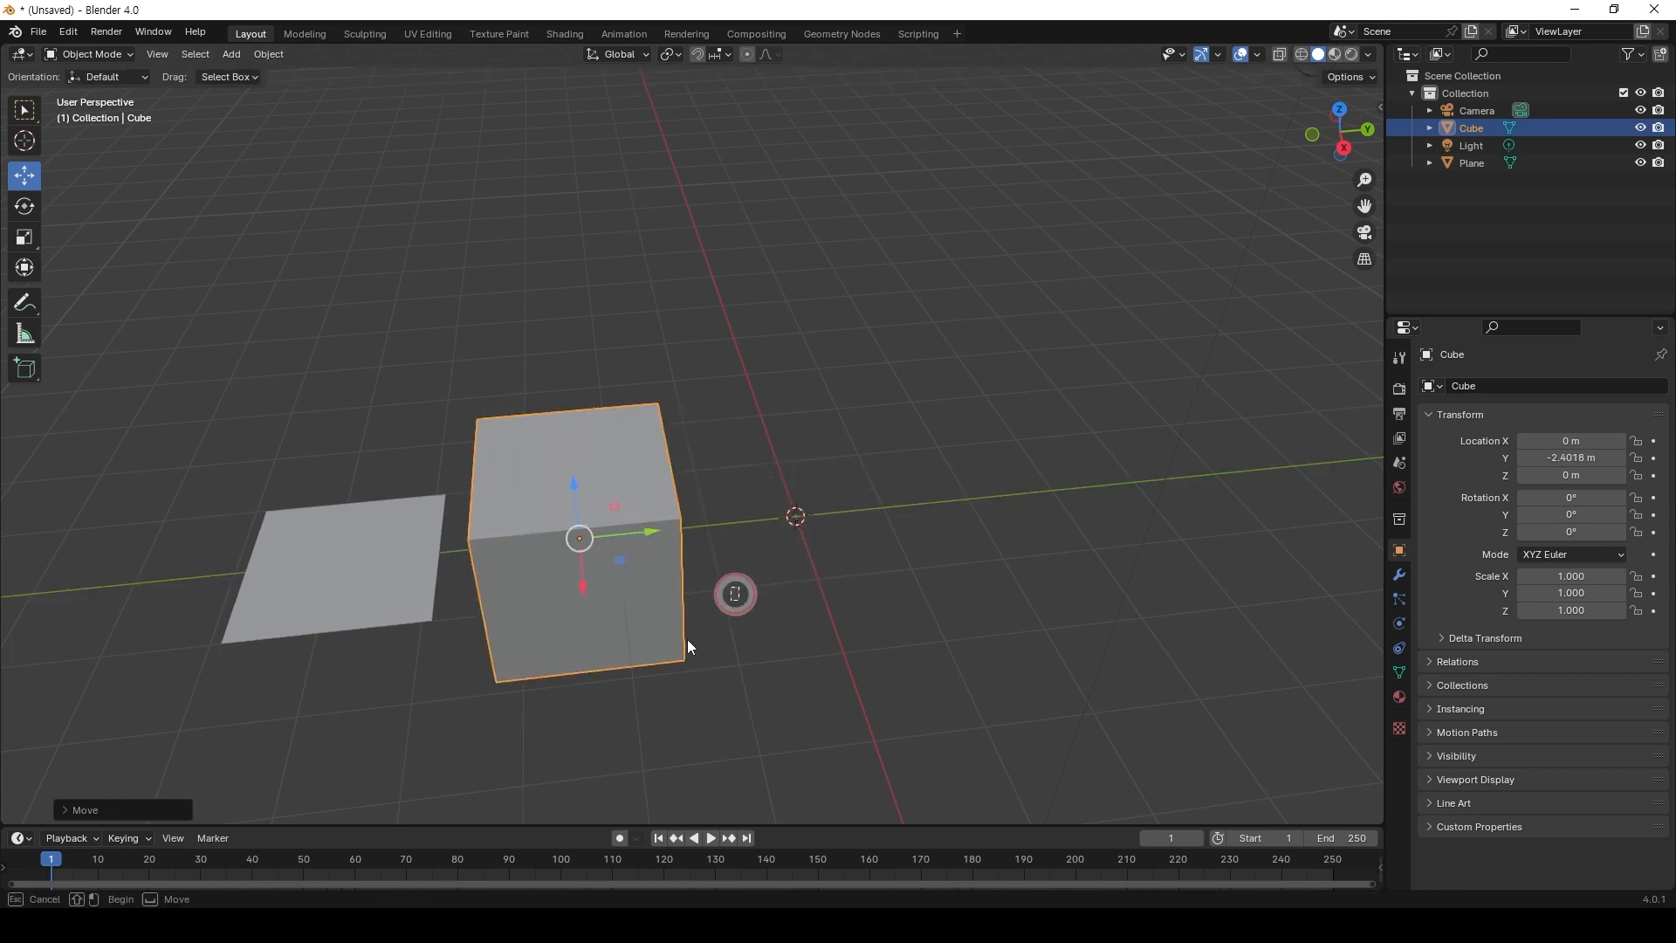
Move the plane and cube together along negative Y, placing the cube at about -3.02 m, and deselect both
drag(738, 578, 170, 711)
drag(512, 546, 468, 559)
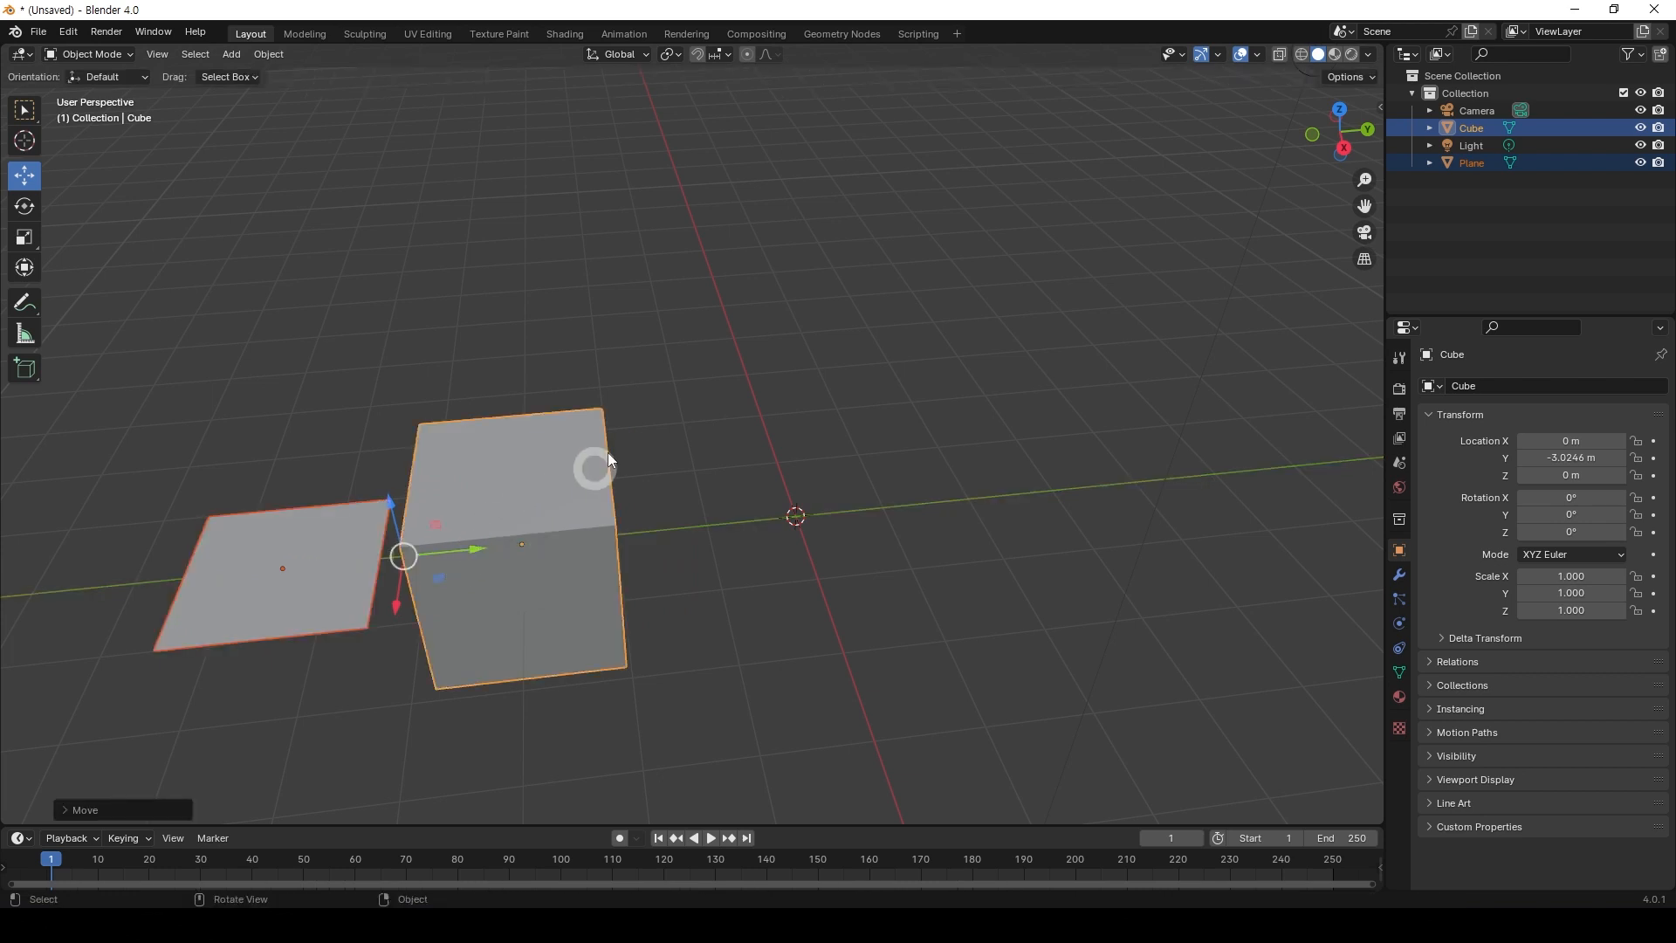
click(586, 340)
click(496, 385)
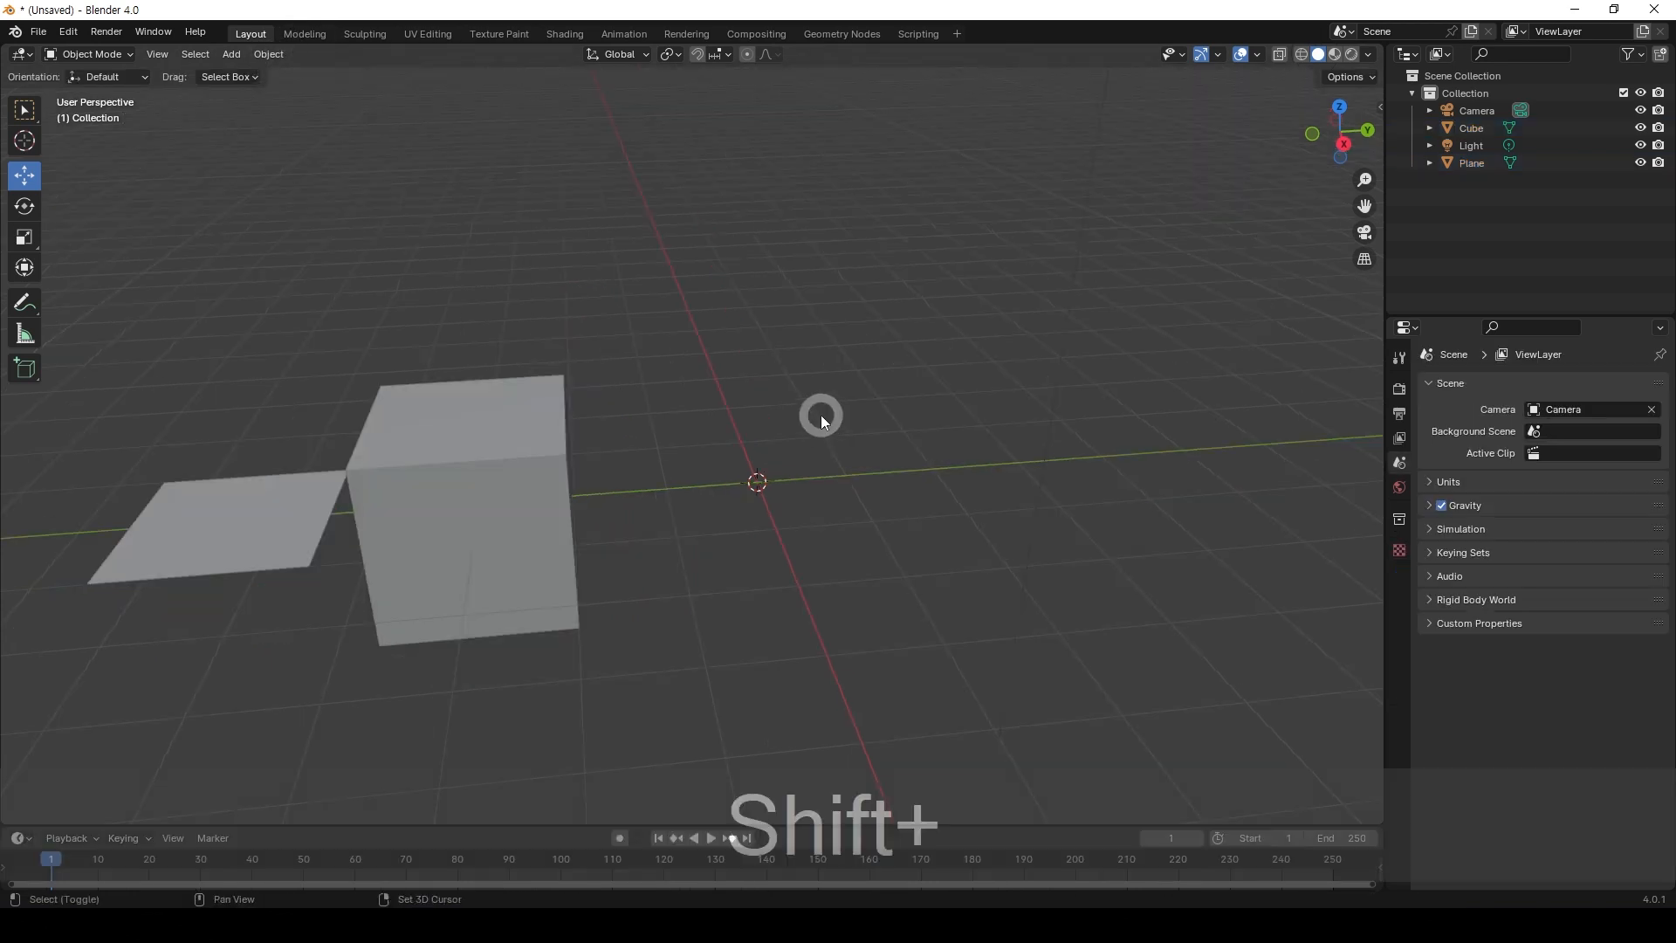
Add a UV sphere at the origin and move it along the Y axis to about -0.55 m
key(shift+a)
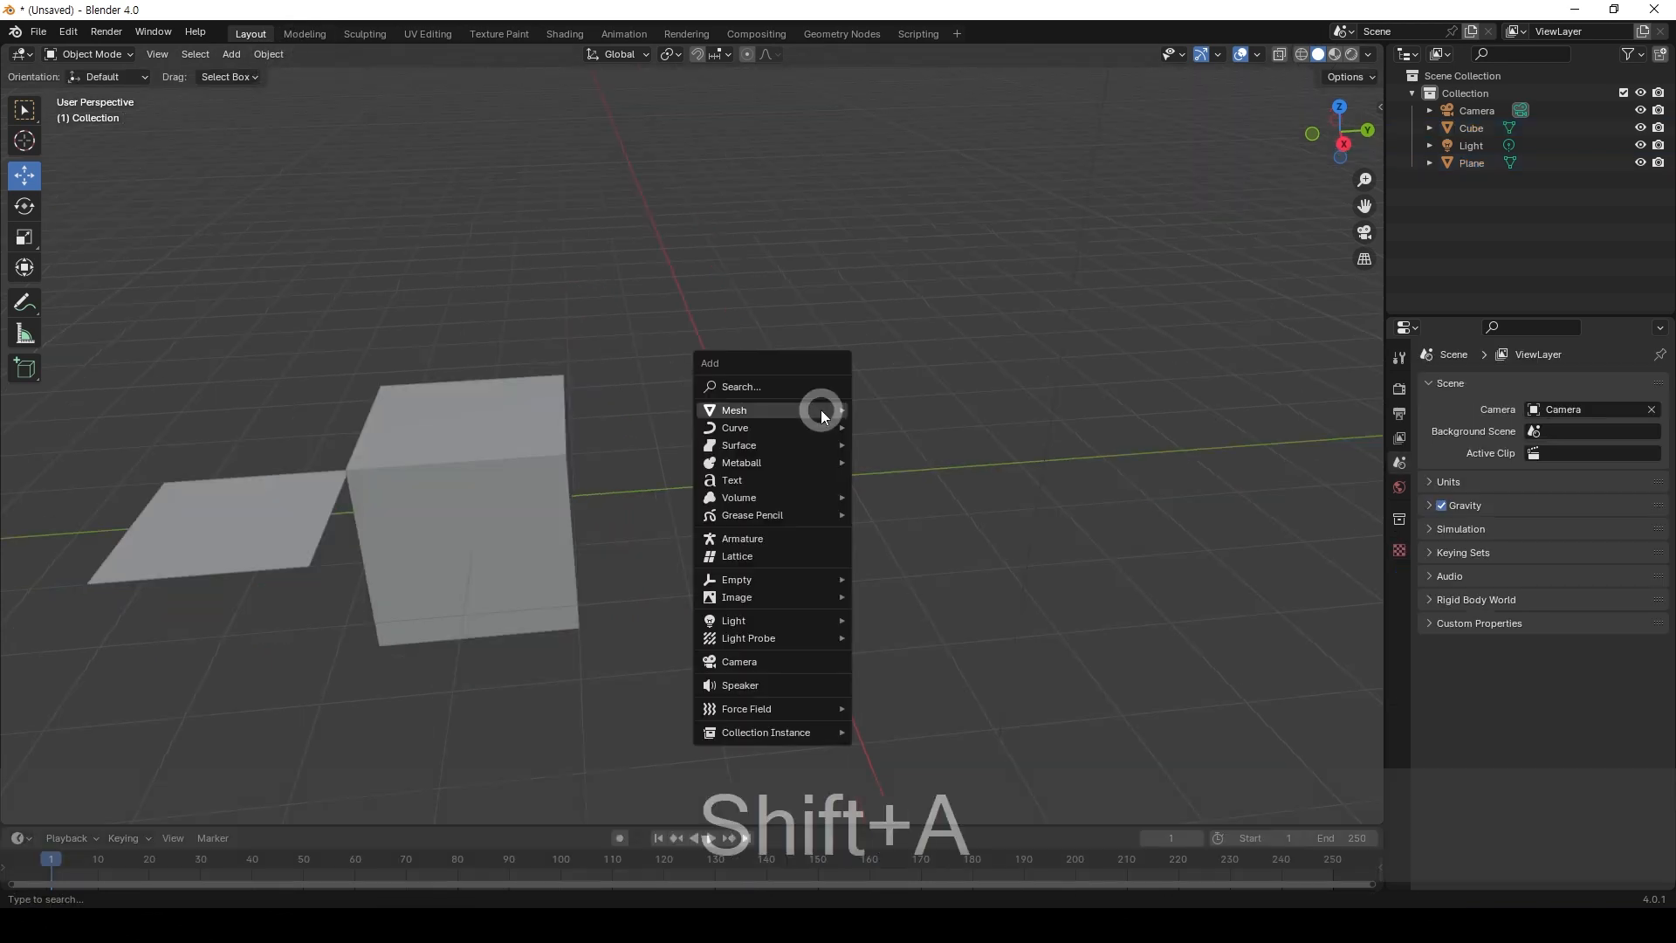
mouse_move(820, 410)
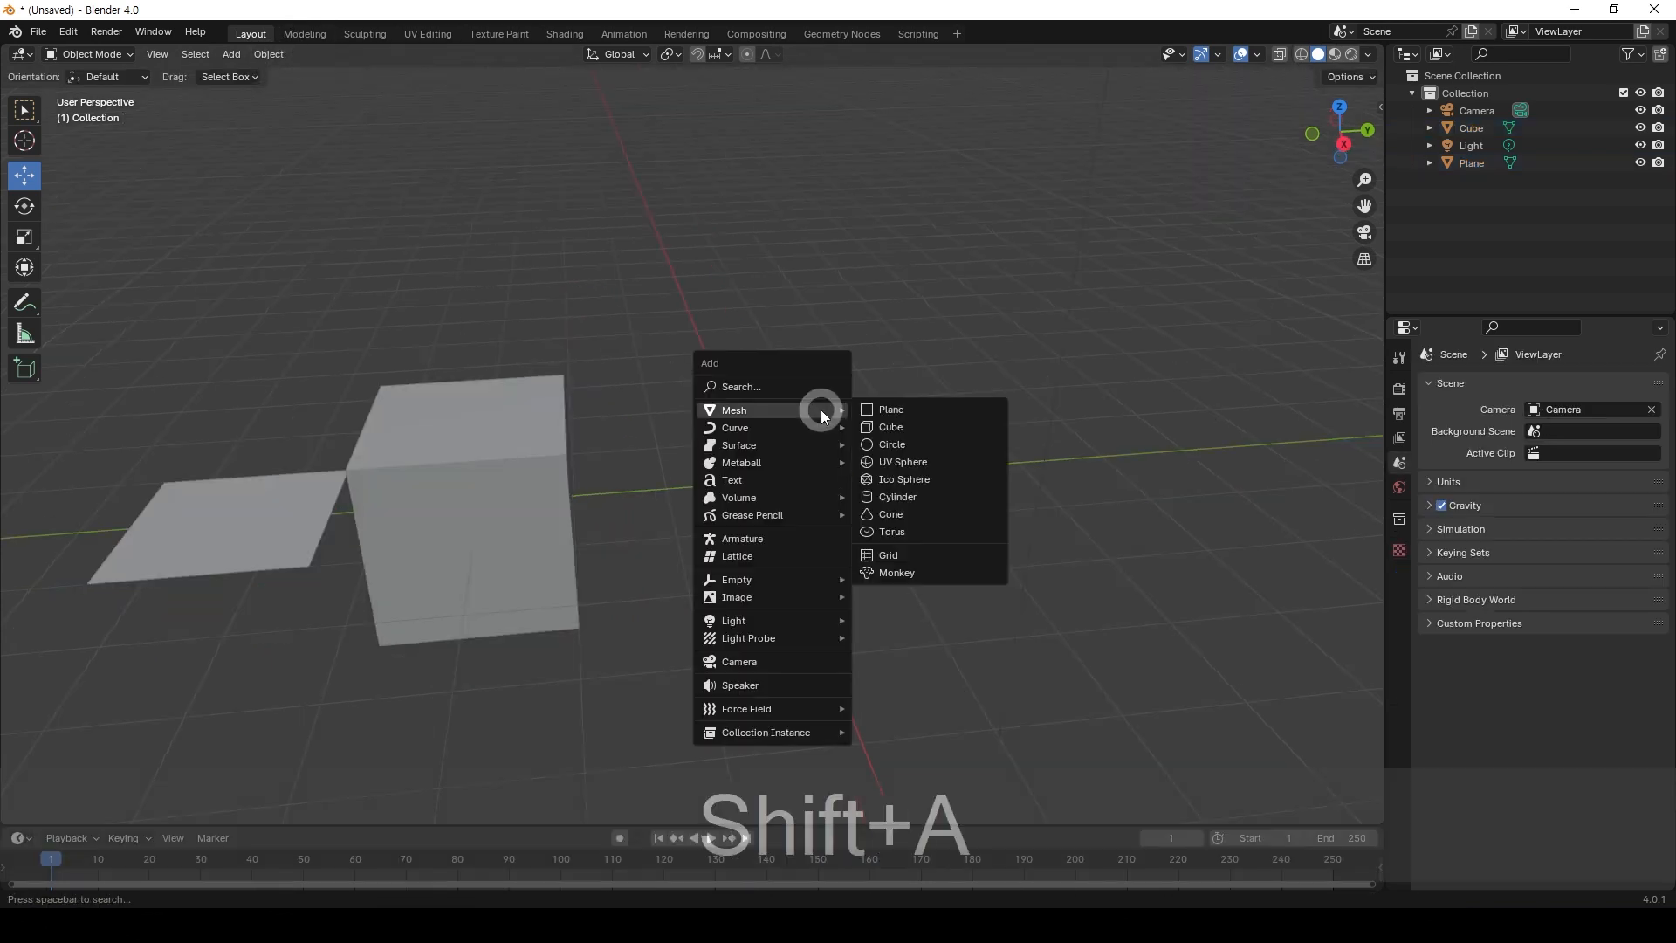
click(981, 457)
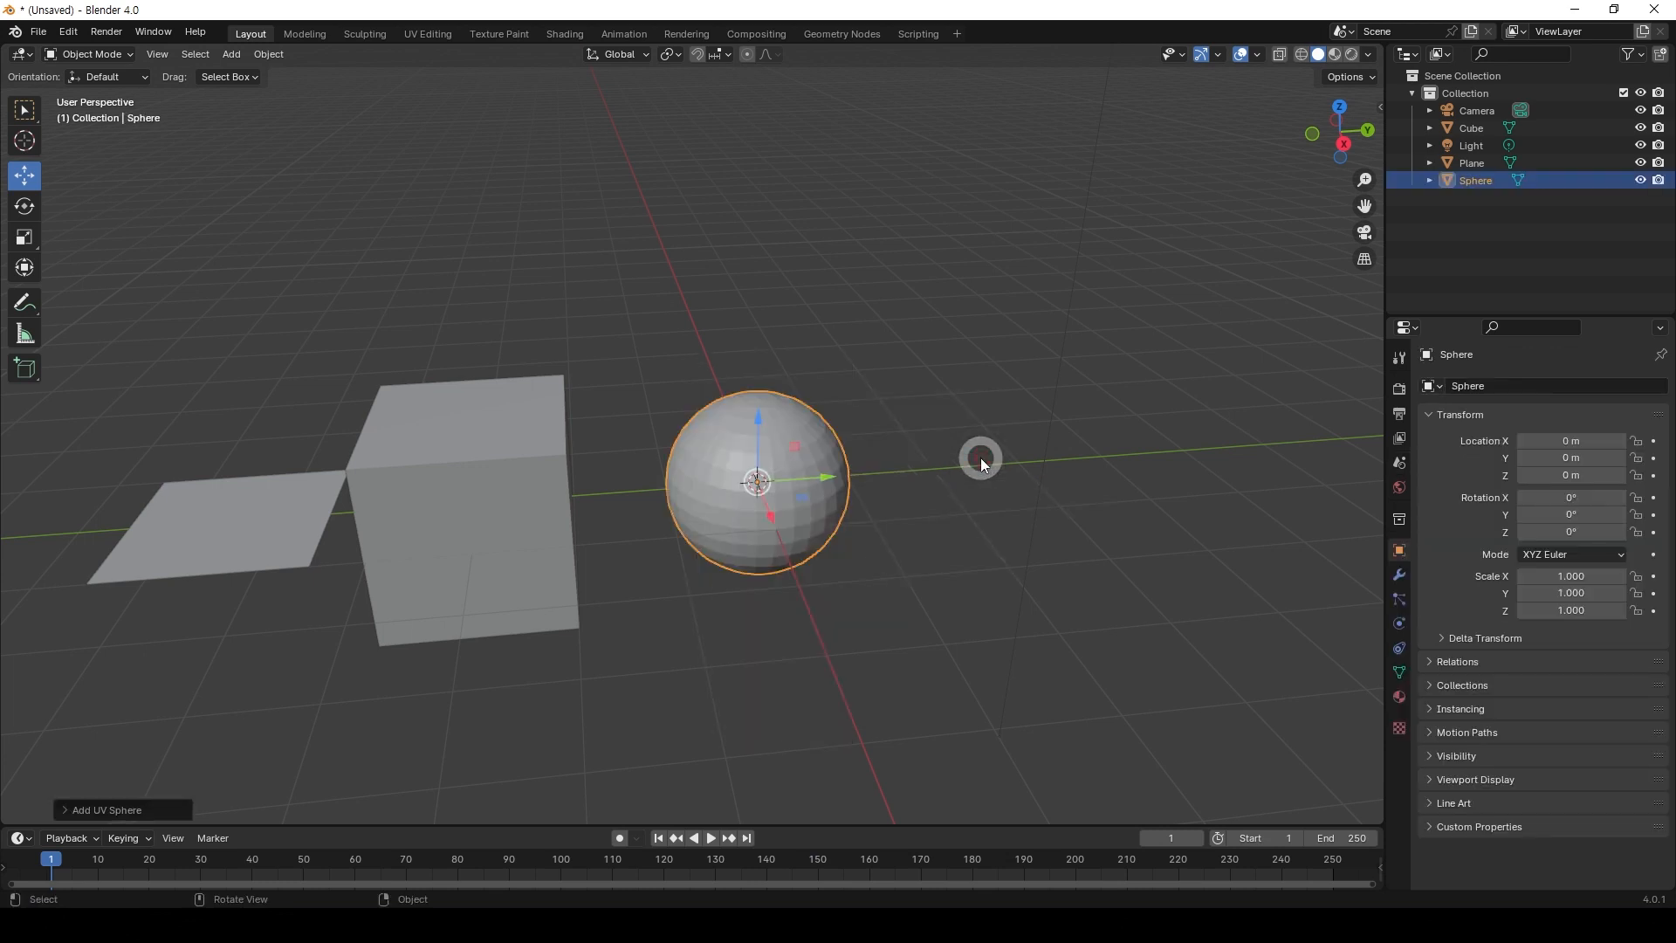
drag(898, 479, 756, 487)
middle_drag(851, 664, 905, 560)
Move the plane, cube and UV sphere together along negative Y, placing the sphere at about -2.16 m
drag(217, 333, 955, 673)
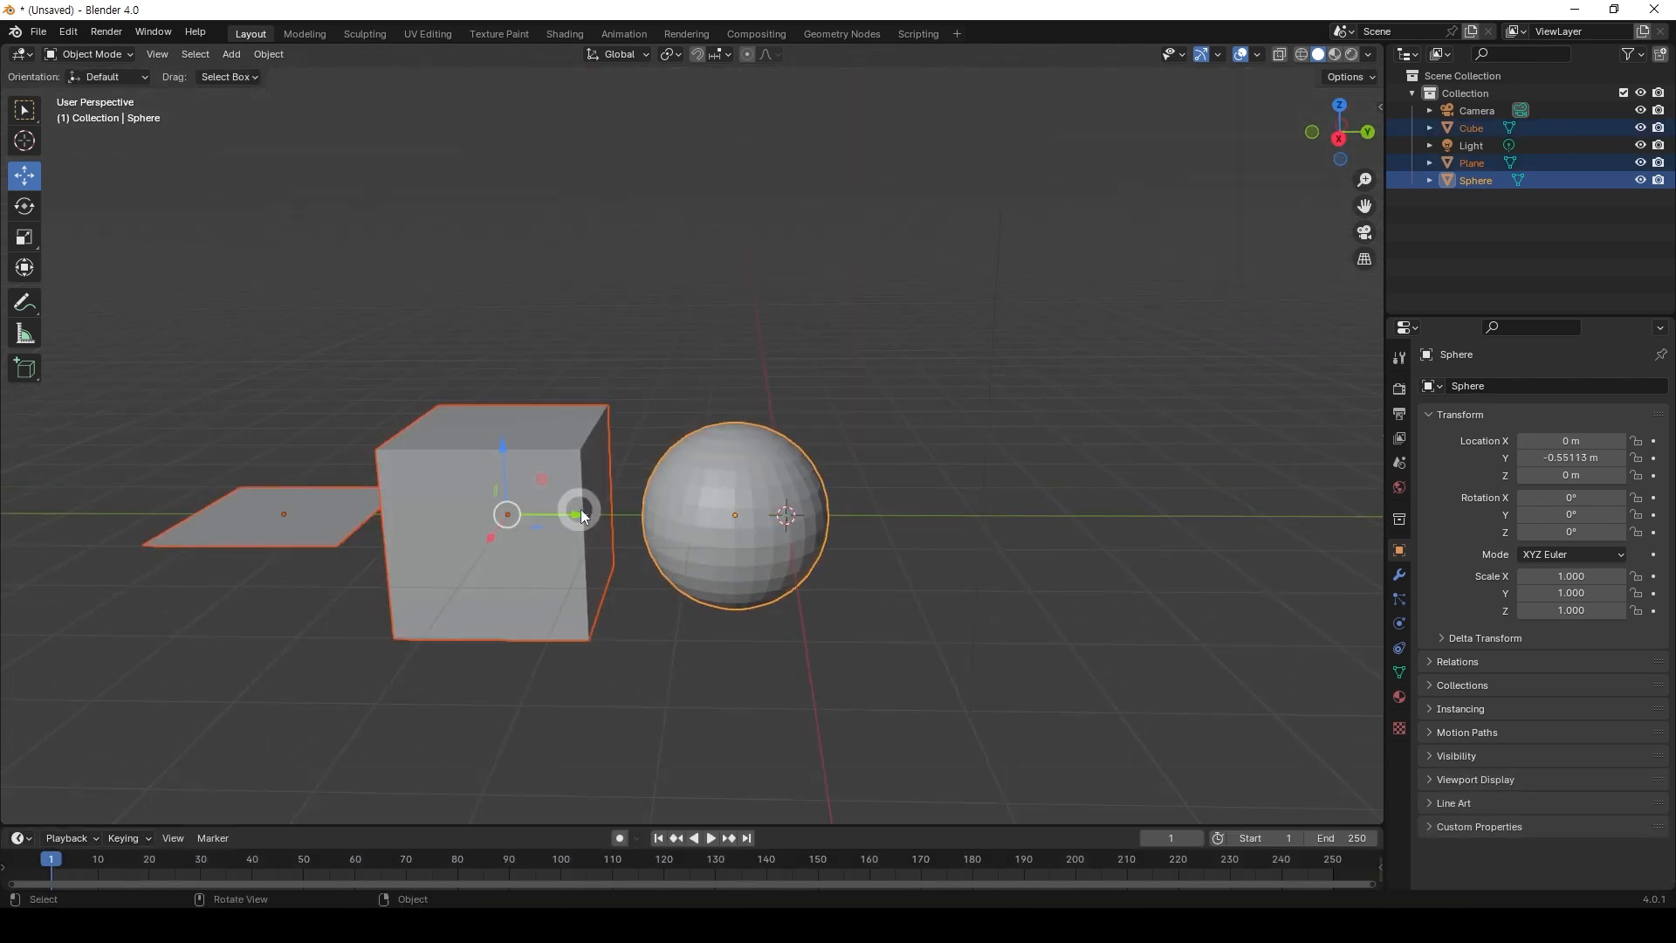
drag(581, 515, 516, 490)
click(763, 419)
shift+middle_drag(763, 419, 770, 379)
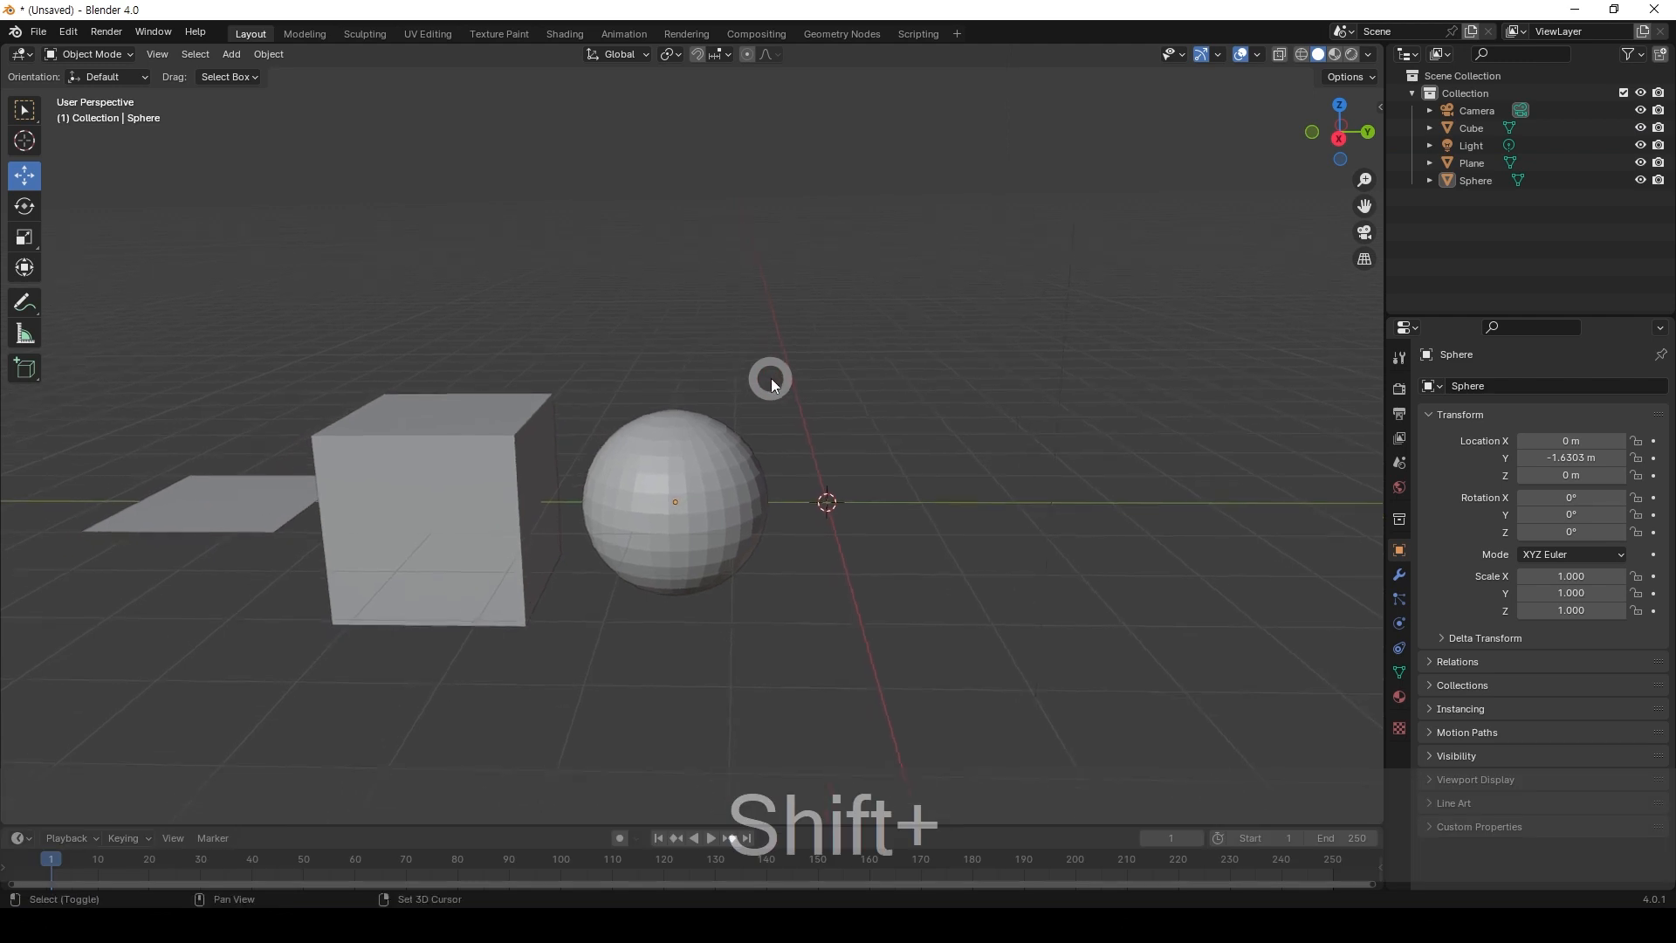
drag(917, 290, 195, 666)
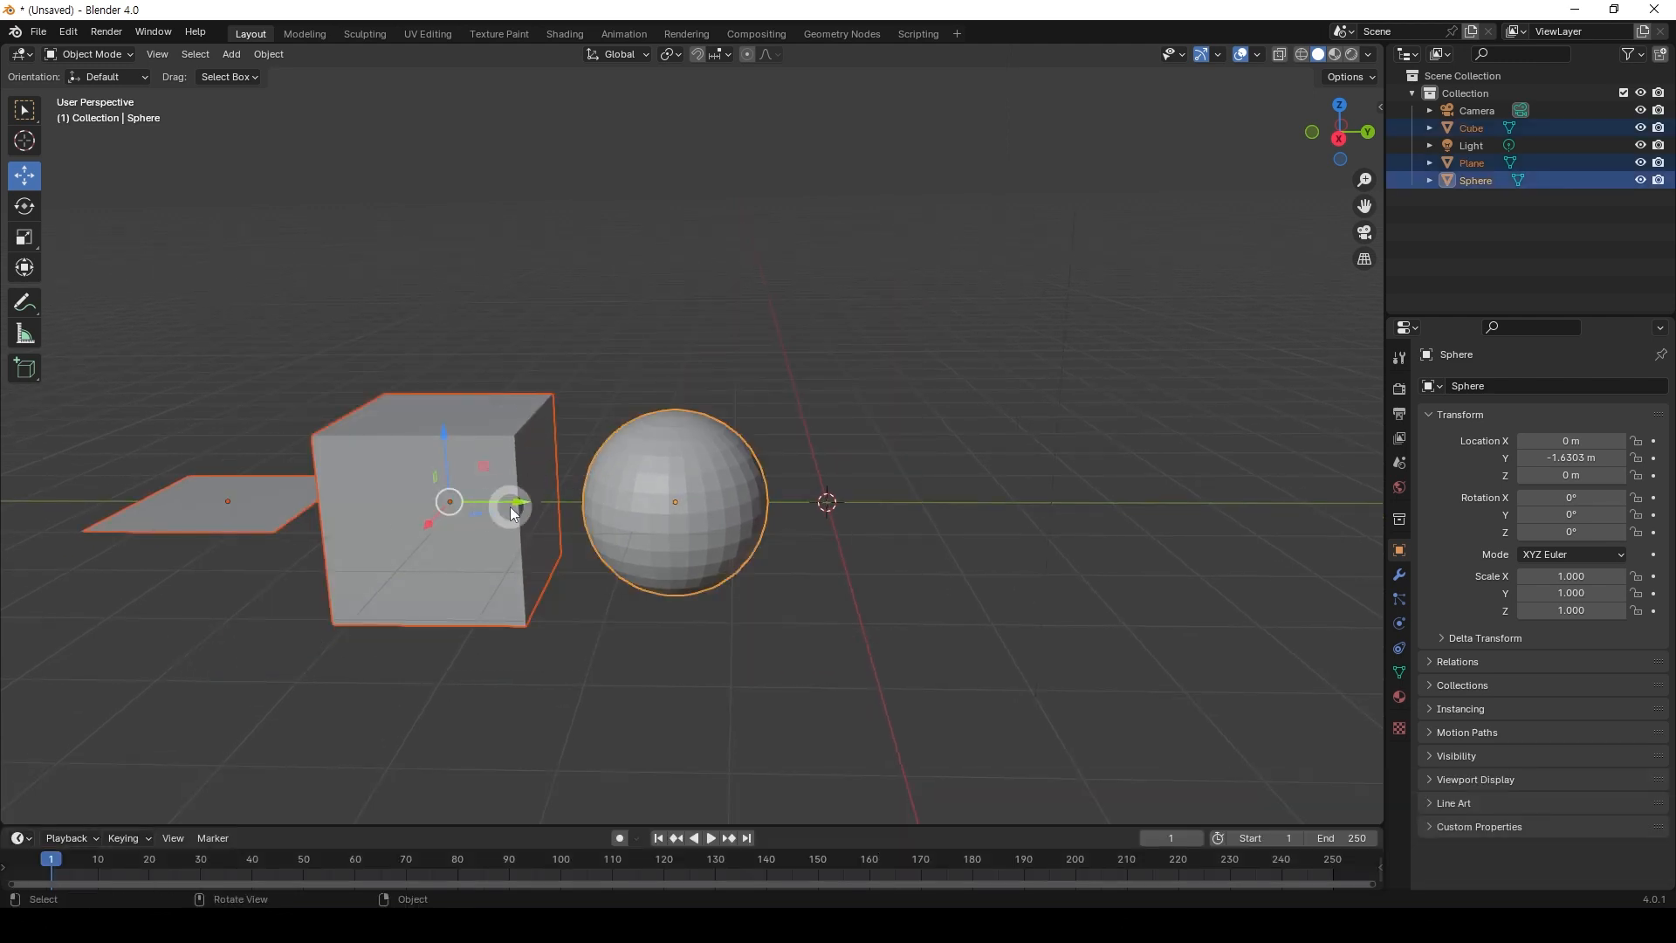
drag(510, 506, 585, 394)
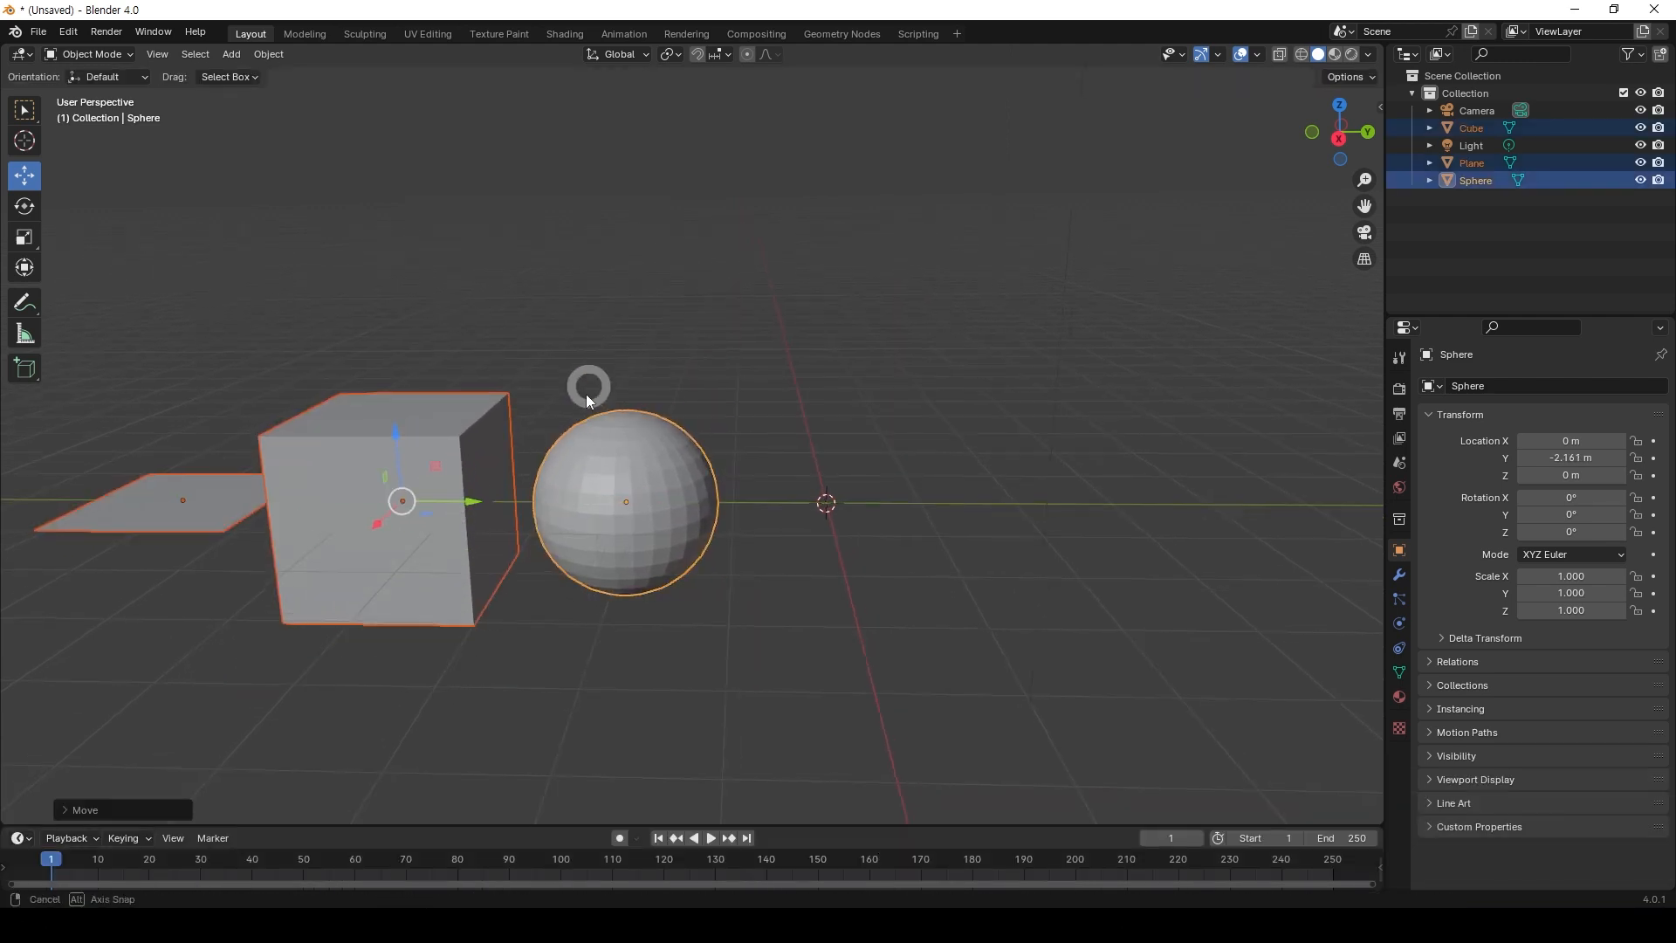
middle_drag(585, 395, 590, 419)
Deselect the moved objects and add an ico sphere at the origin beside the UV sphere
click(864, 415)
key(shift+a)
mouse_move(848, 411)
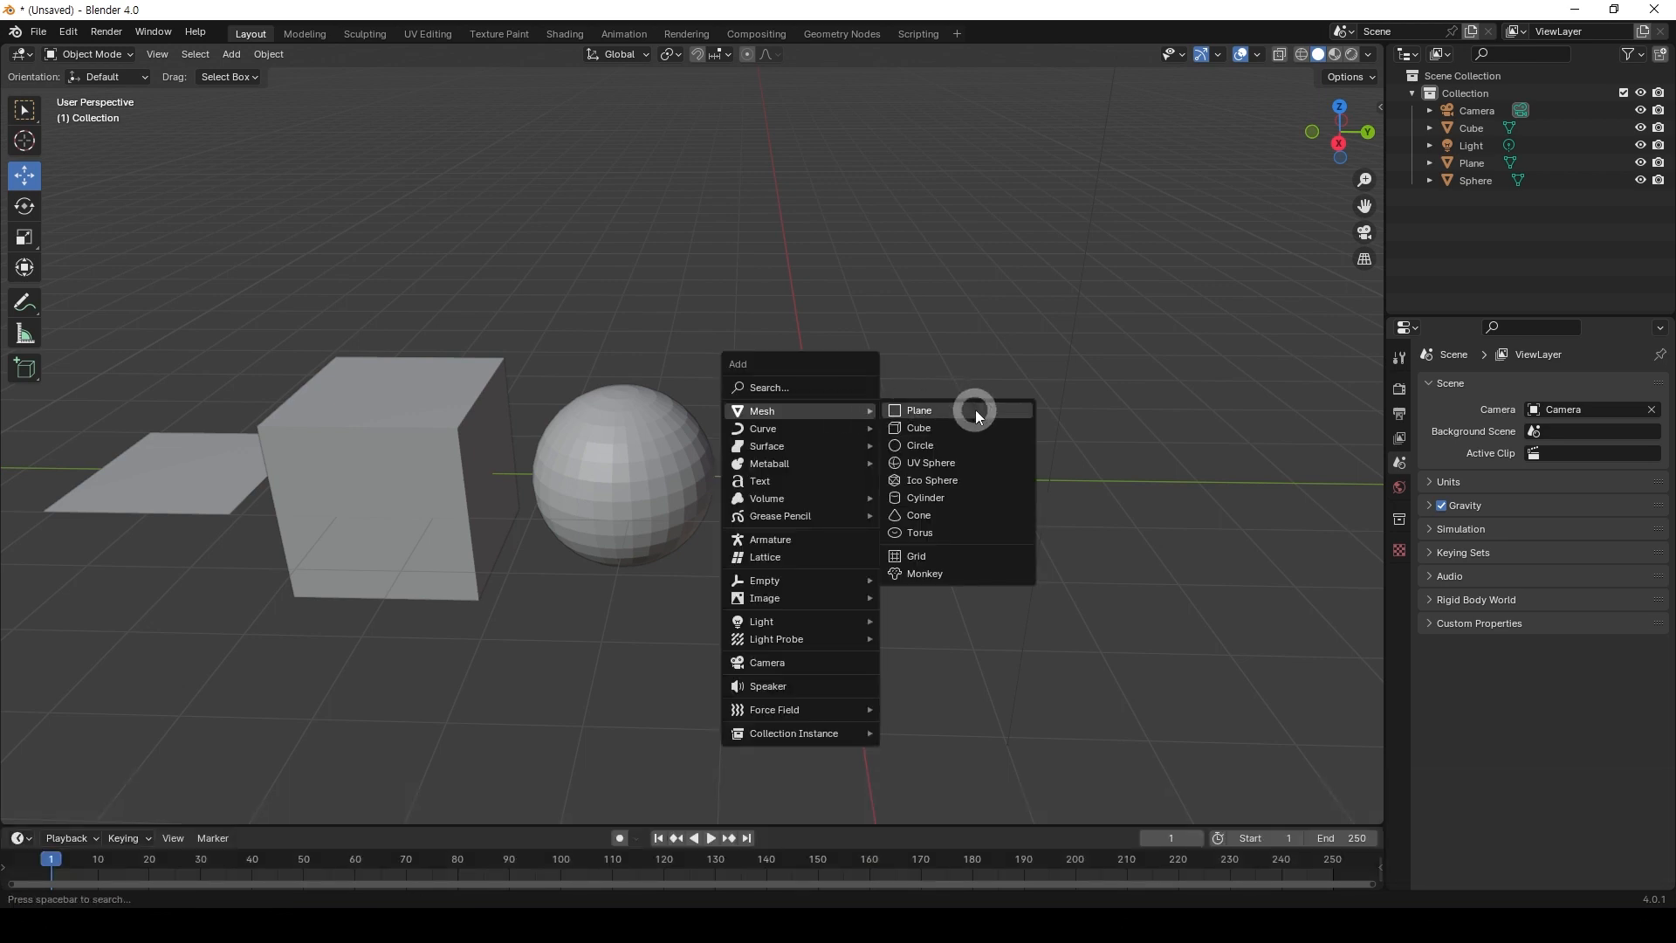
click(989, 480)
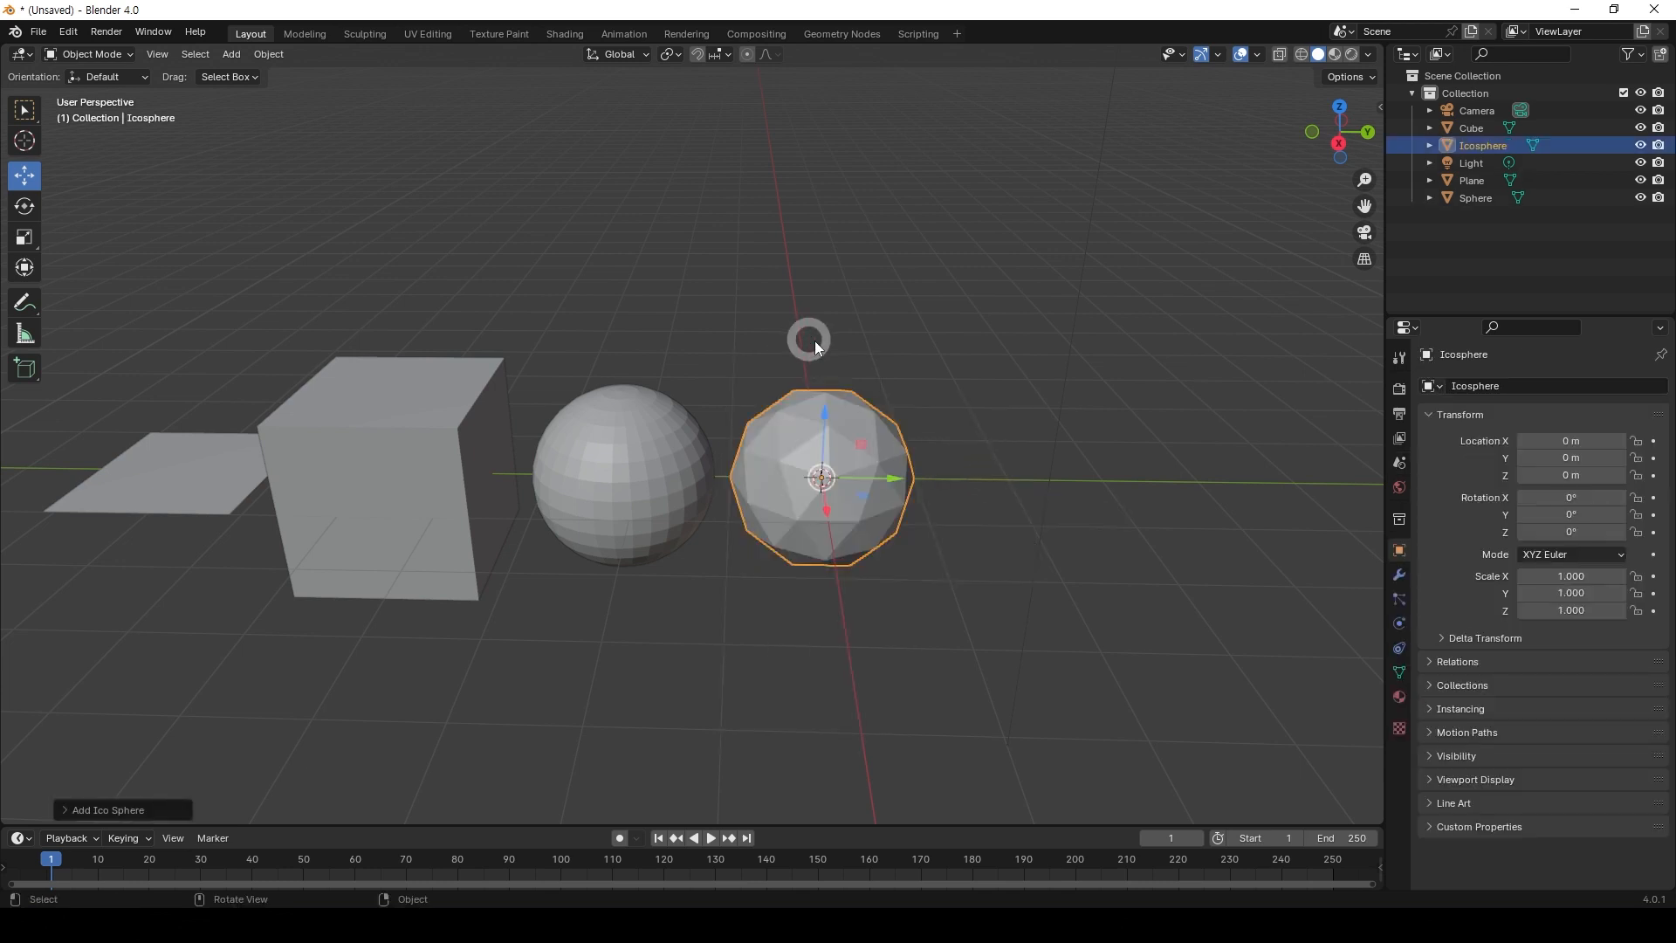
mouse_move(863, 332)
middle_down()
mouse_move(866, 386)
mouse_move(846, 318)
middle_up()
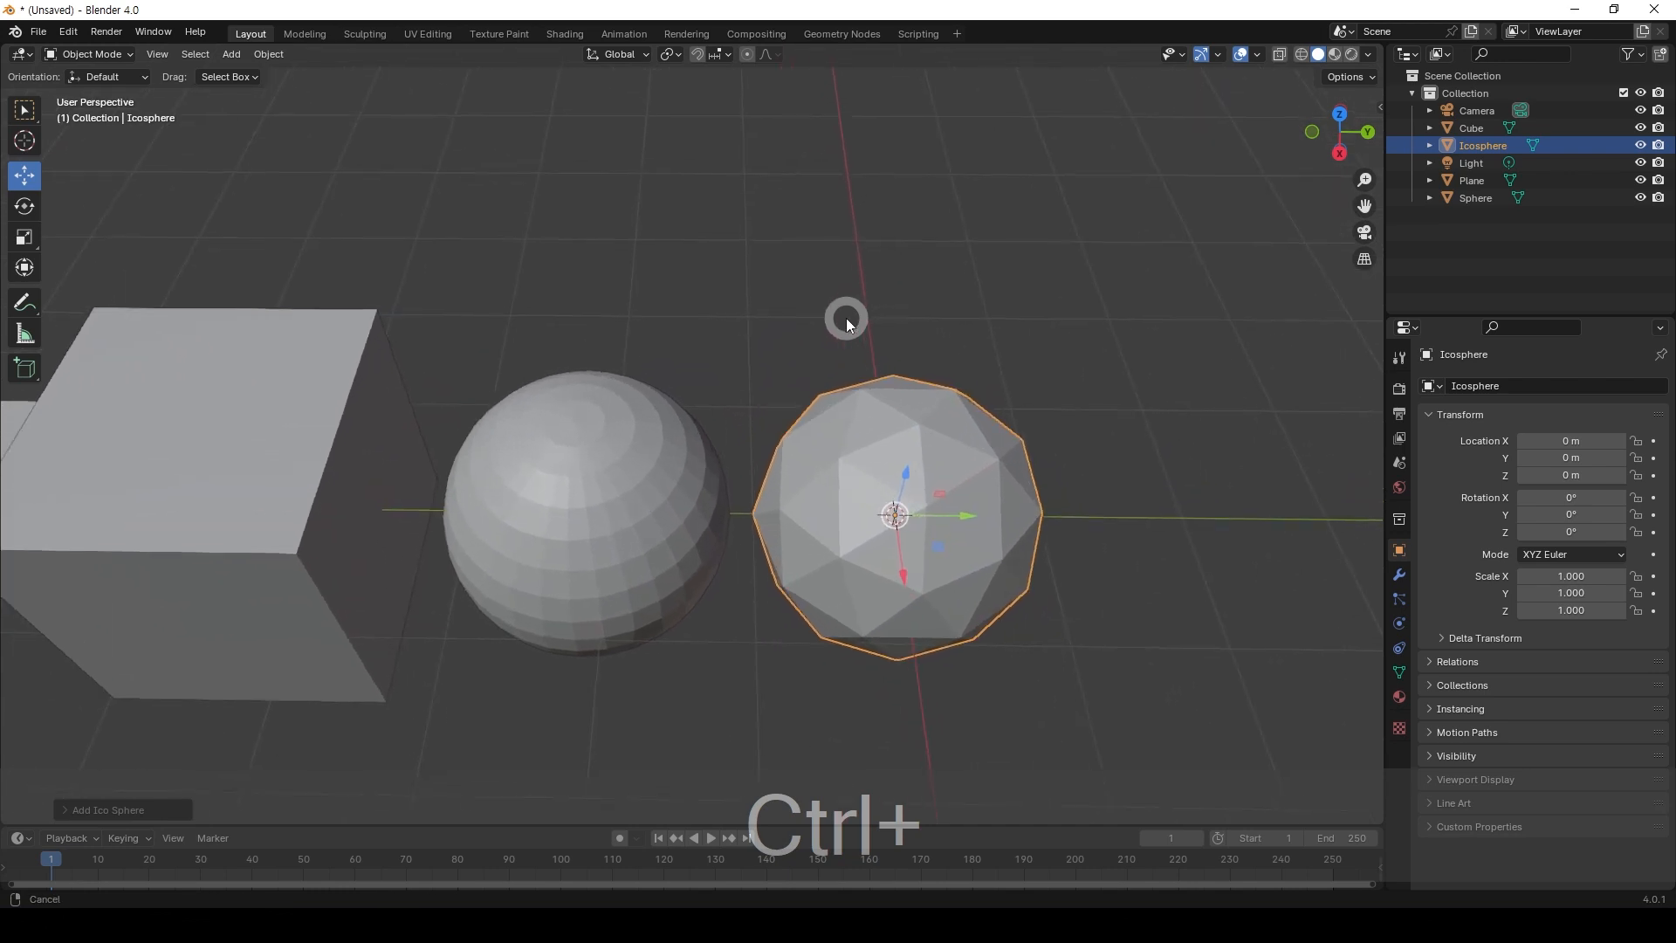
Add a cylinder at the origin and move it along the Y axis to about 2.45 m
scroll(919, 347, down, 5)
click(926, 325)
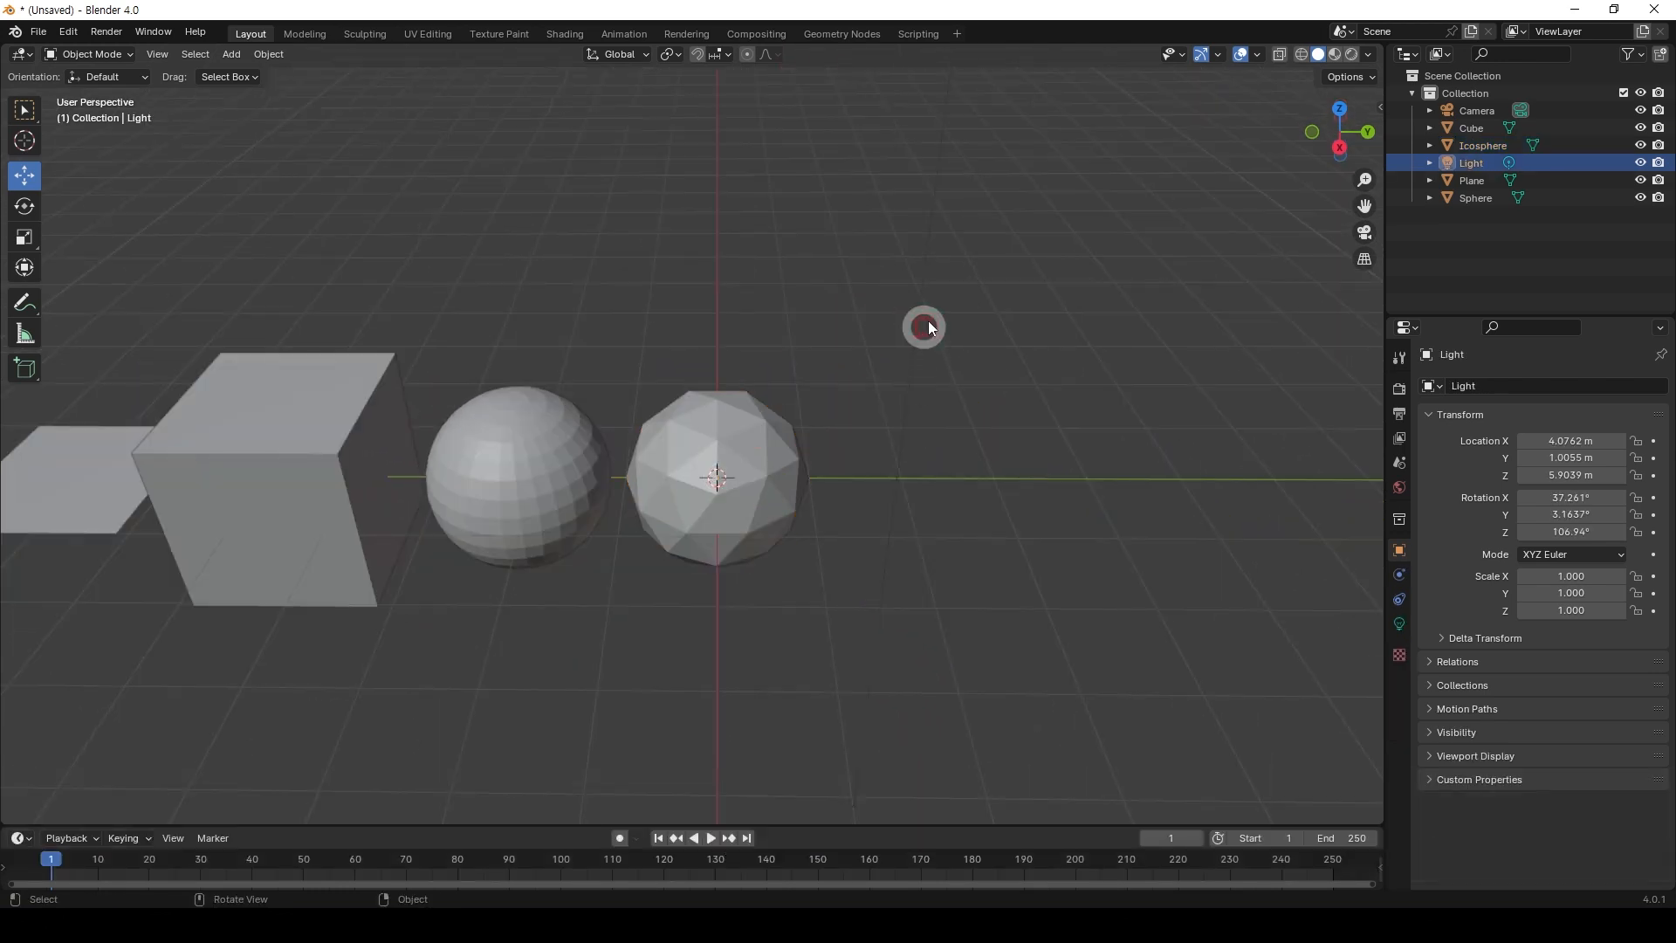
key(shift+a)
mouse_move(831, 311)
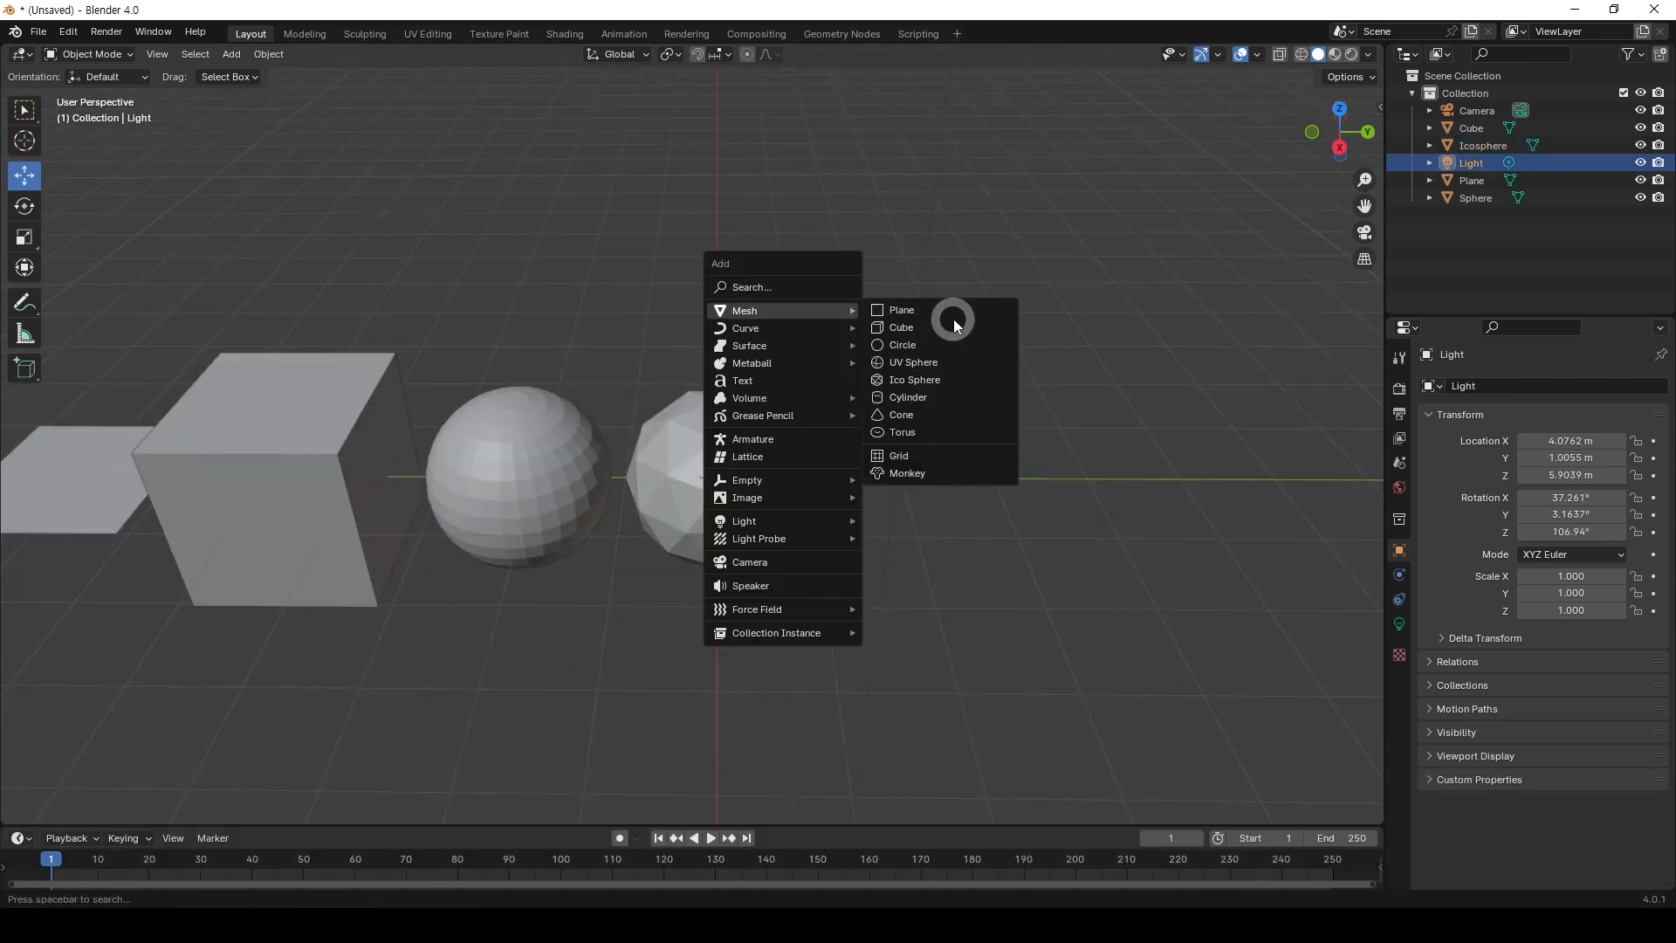
click(972, 396)
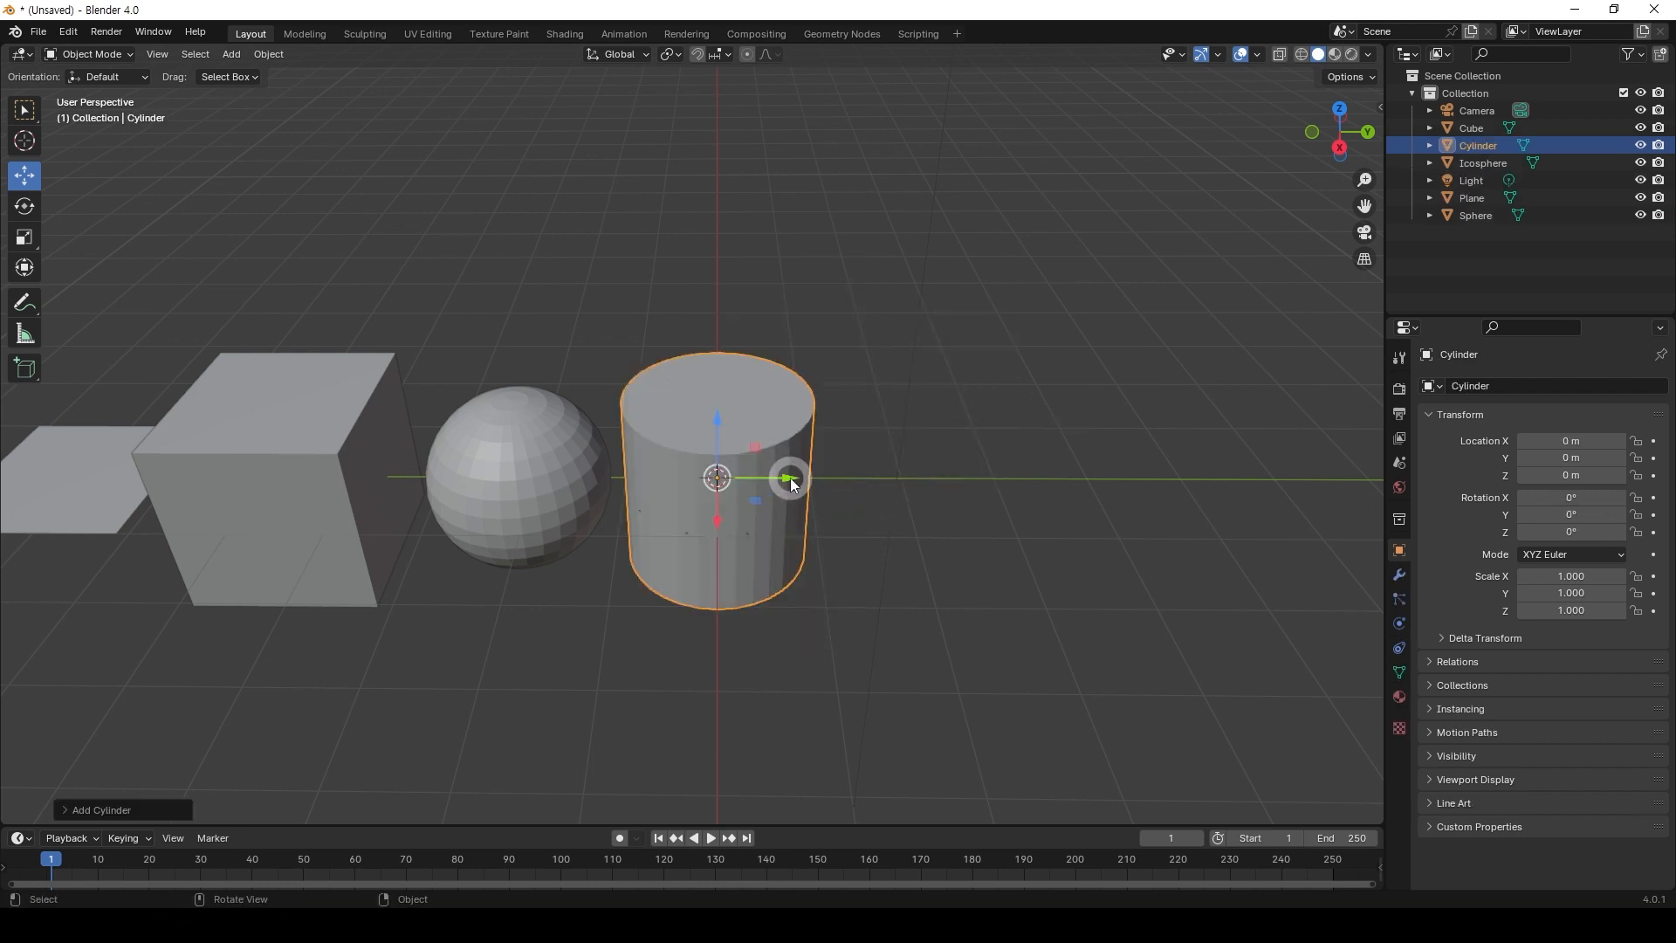
drag(788, 477, 1028, 462)
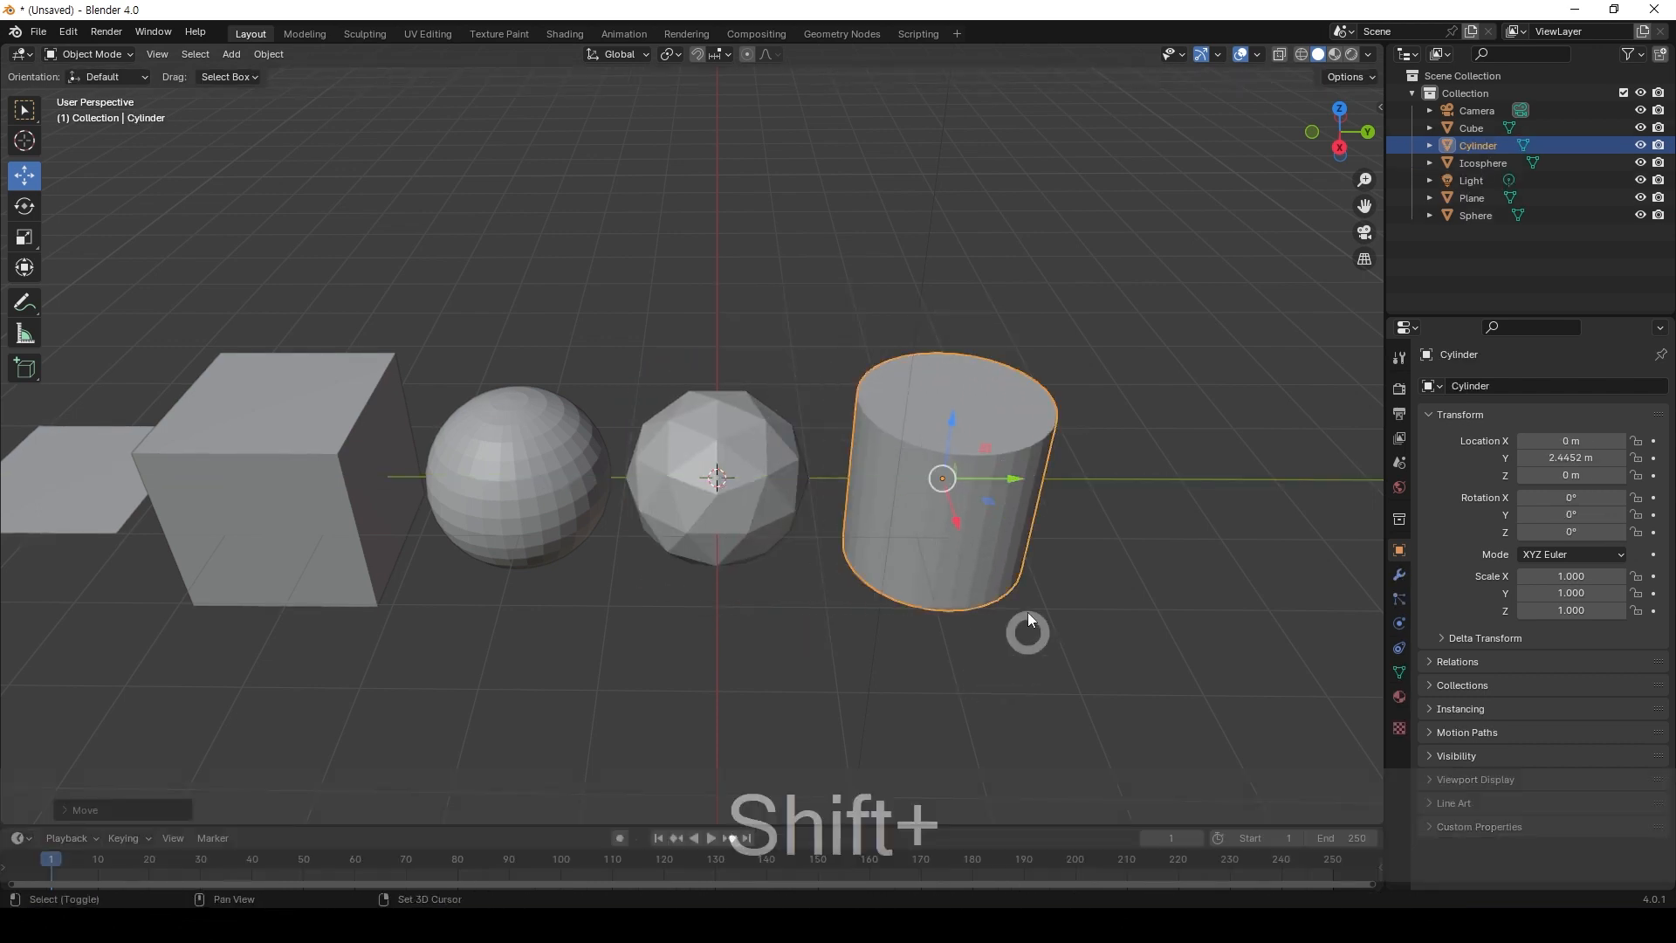
Add a cone and move it along the Y axis past the cylinder to about 4.92 m
shift+middle_drag(1028, 611, 906, 576)
scroll(898, 365, down, 2)
key(shift+a)
mouse_move(897, 359)
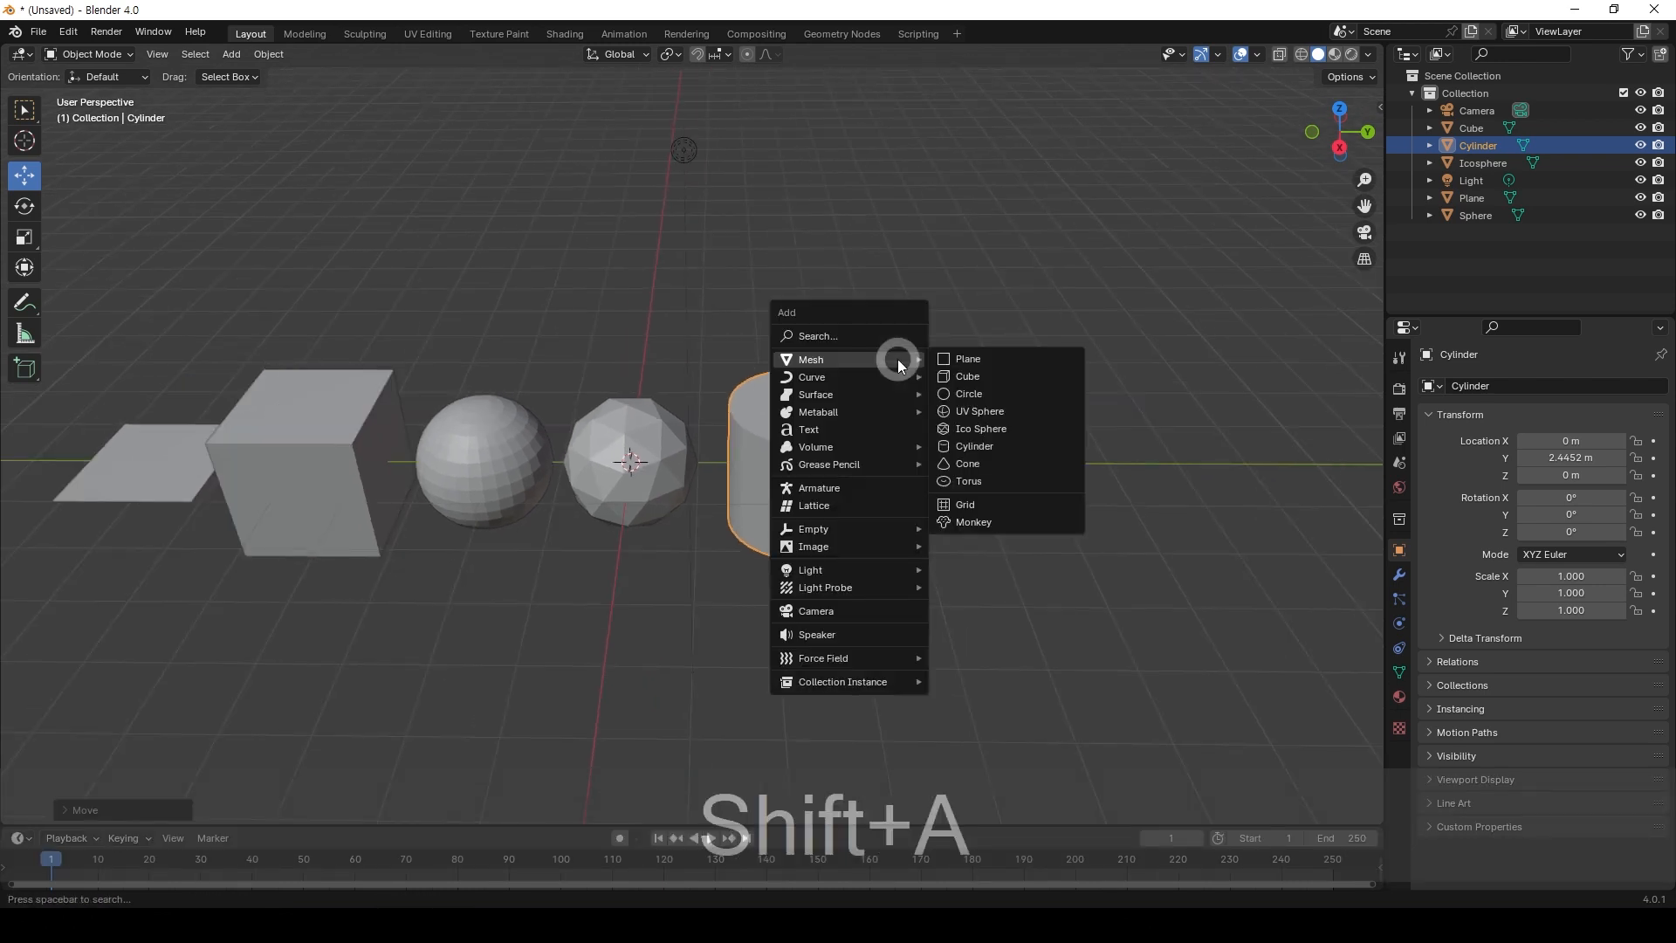
click(1026, 464)
drag(698, 469, 979, 567)
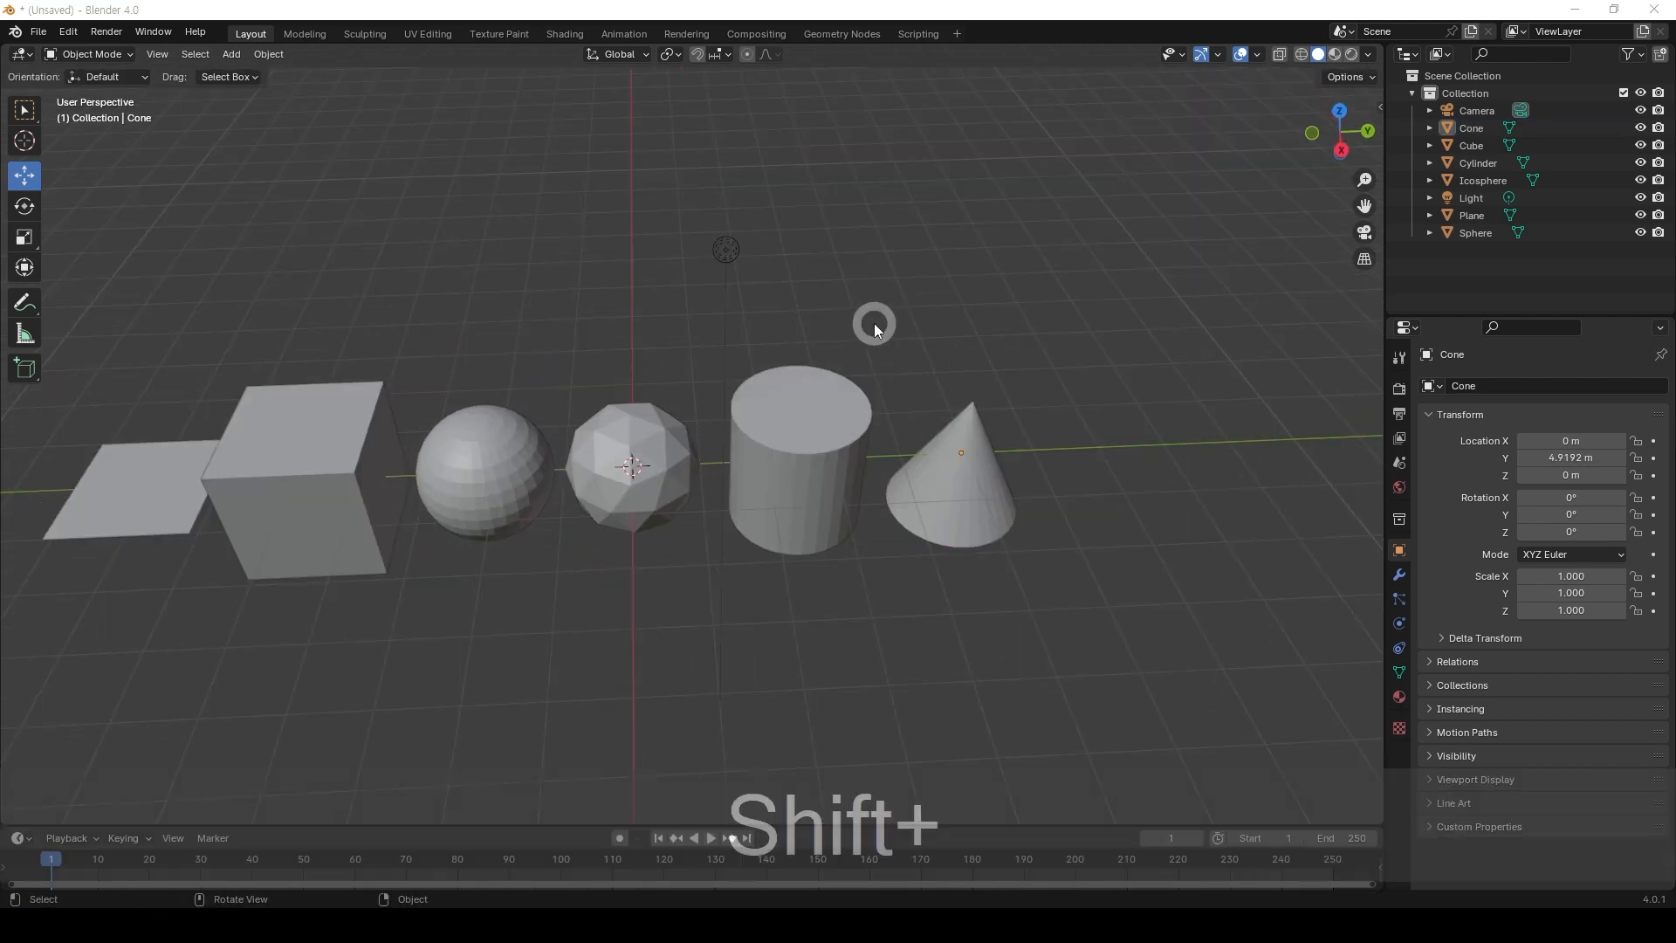
Add a torus and move it along the Y axis beyond the cone to about 7.21 m
click(873, 327)
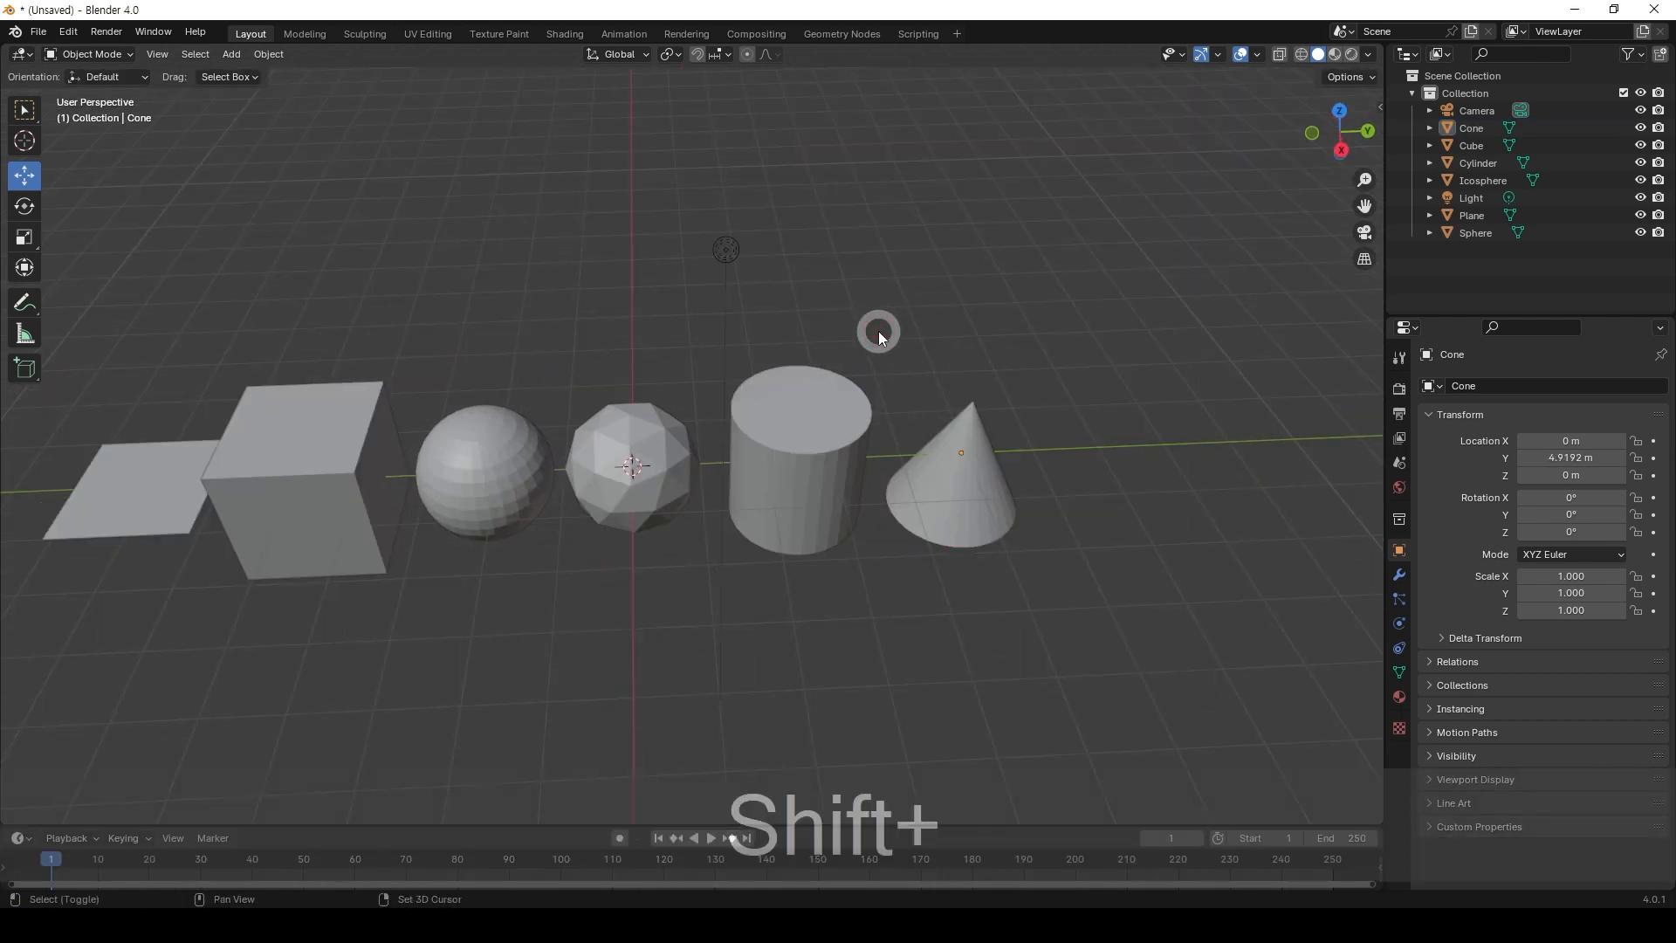
key(shift+a)
mouse_move(878, 332)
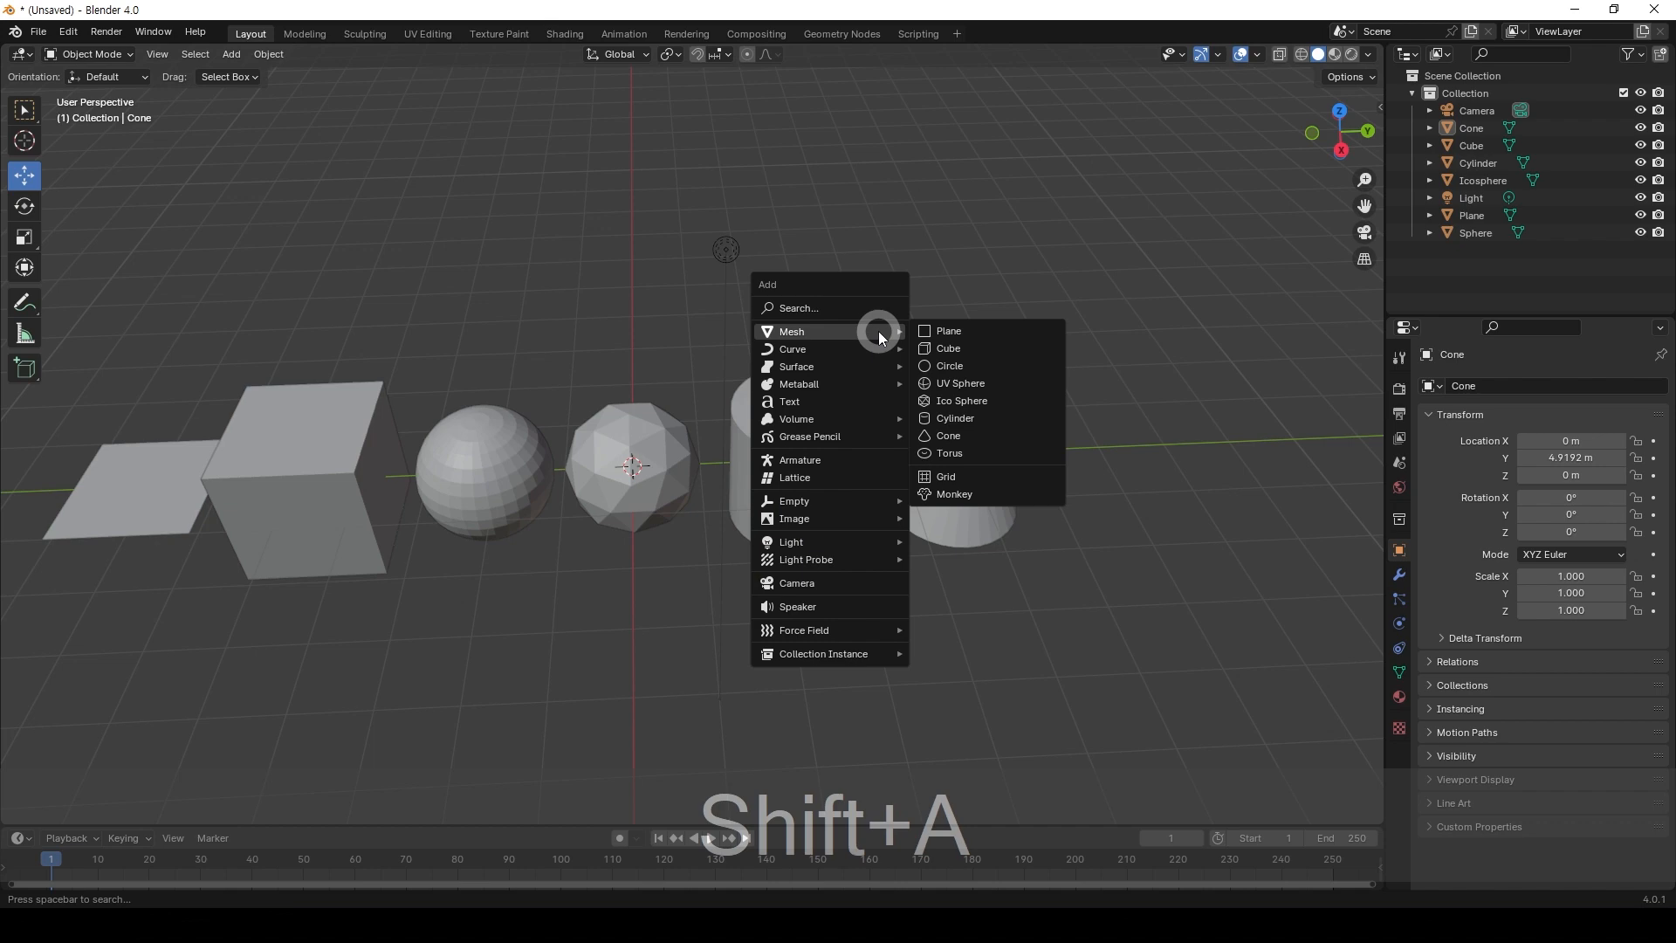
click(1030, 454)
drag(703, 463, 1171, 467)
Add a monkey mesh and move it along the X axis out of the row to about 2.60 m
middle_drag(1051, 478, 1030, 532)
middle_drag(1006, 617, 1040, 520)
key(shift+a)
mouse_move(689, 322)
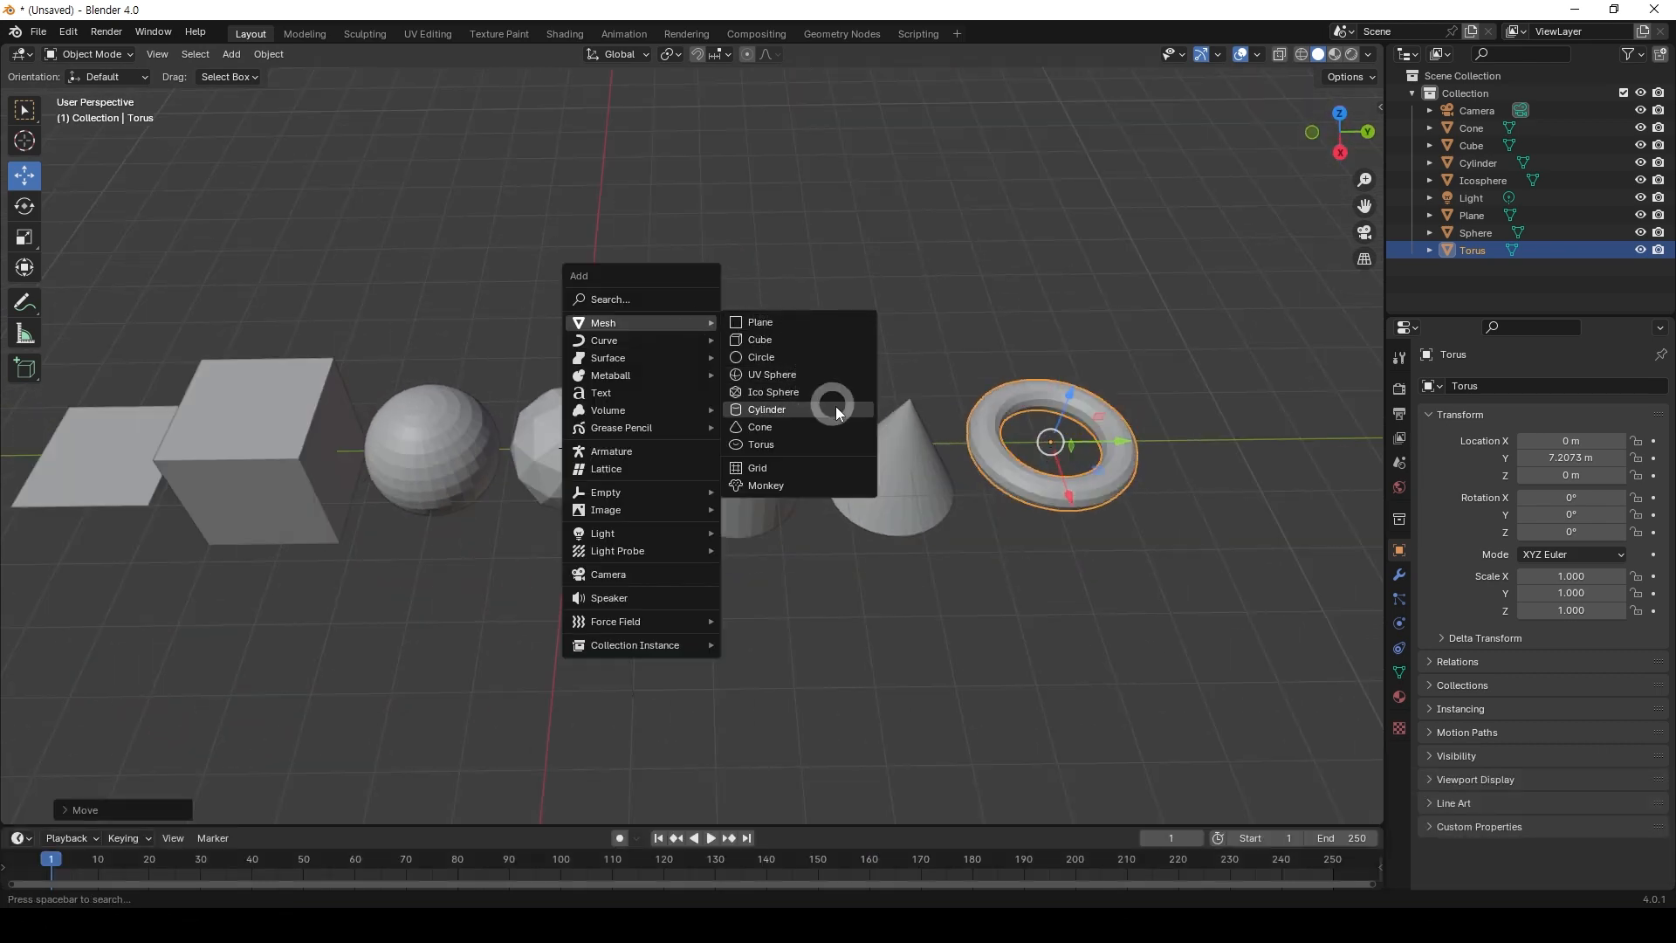
click(824, 488)
middle_drag(768, 406, 637, 380)
middle_drag(559, 525, 684, 538)
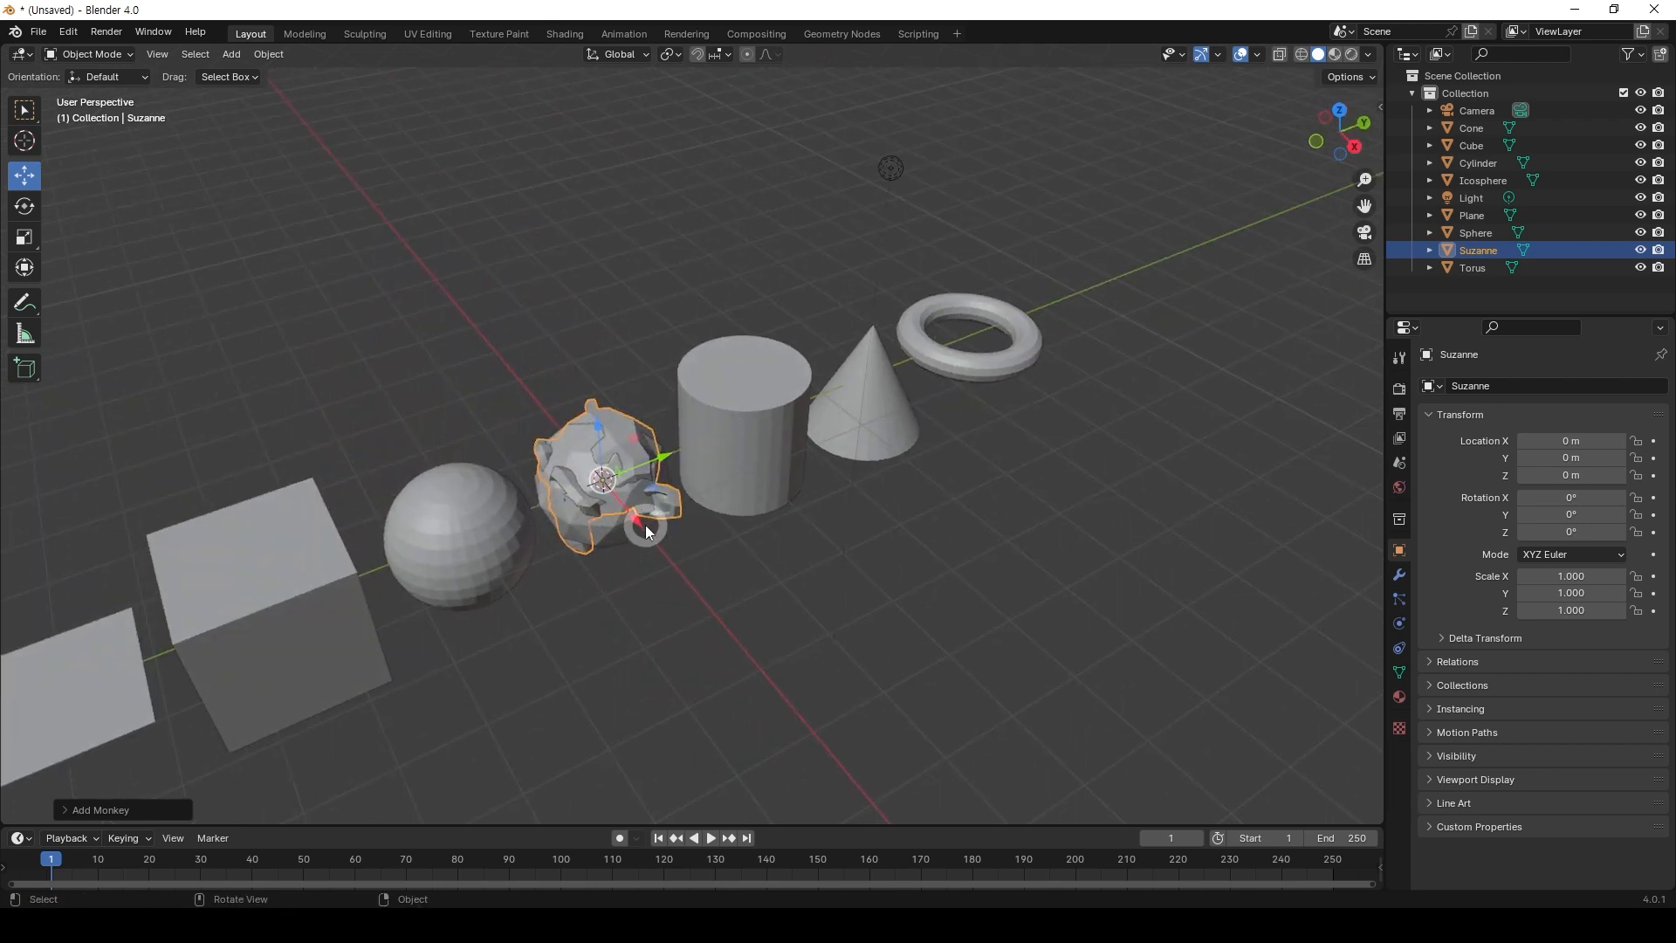
drag(646, 525, 705, 667)
middle_drag(704, 668, 698, 517)
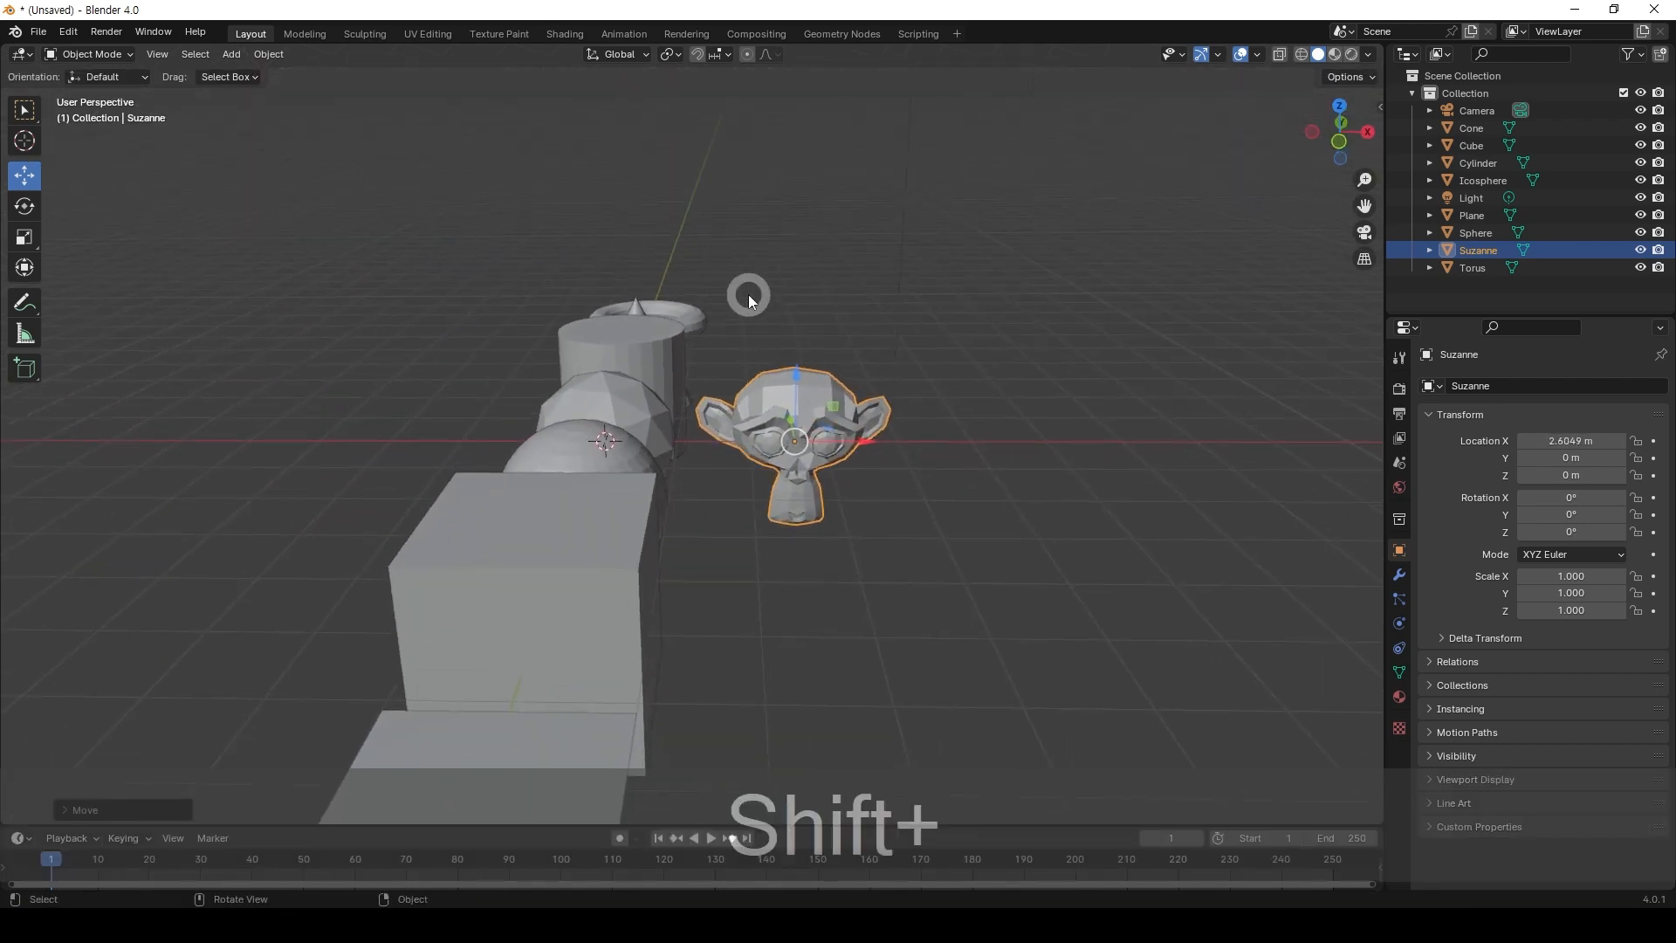
Move the monkey slightly further along the X axis to about 2.79 m
middle_drag(748, 295, 746, 400)
click(775, 480)
middle_drag(775, 480, 796, 440)
drag(831, 471, 851, 478)
middle_drag(851, 479, 822, 370)
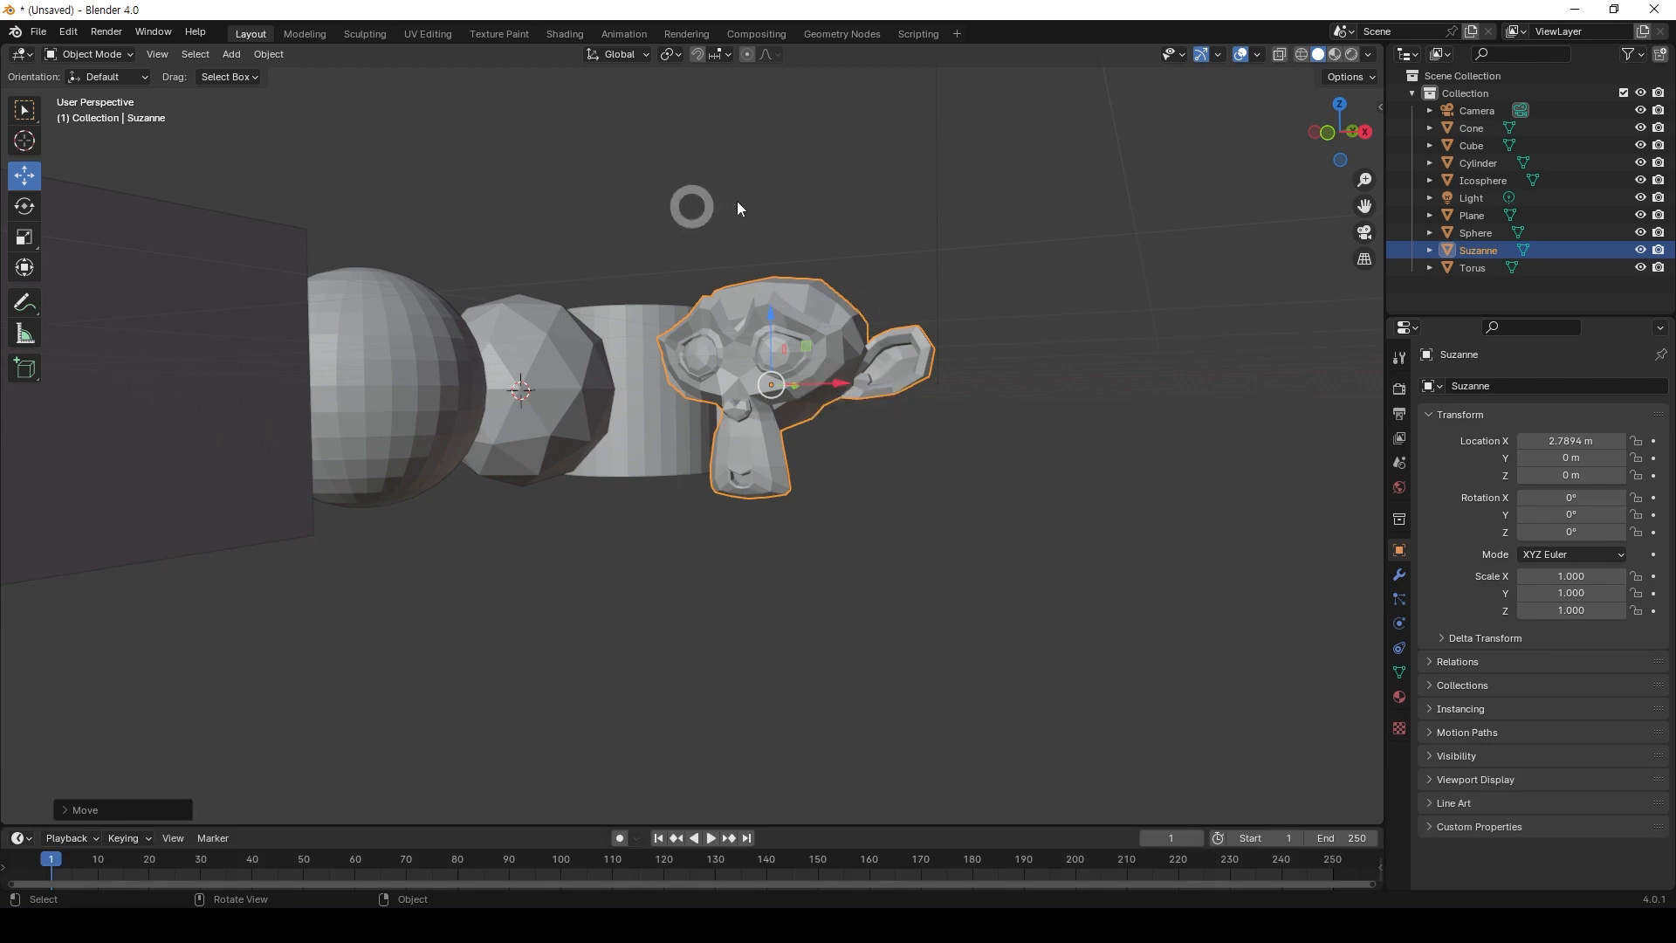
Apply a level 2 subdivision to the monkey mesh to smooth its surface
middle_drag(917, 490, 894, 436)
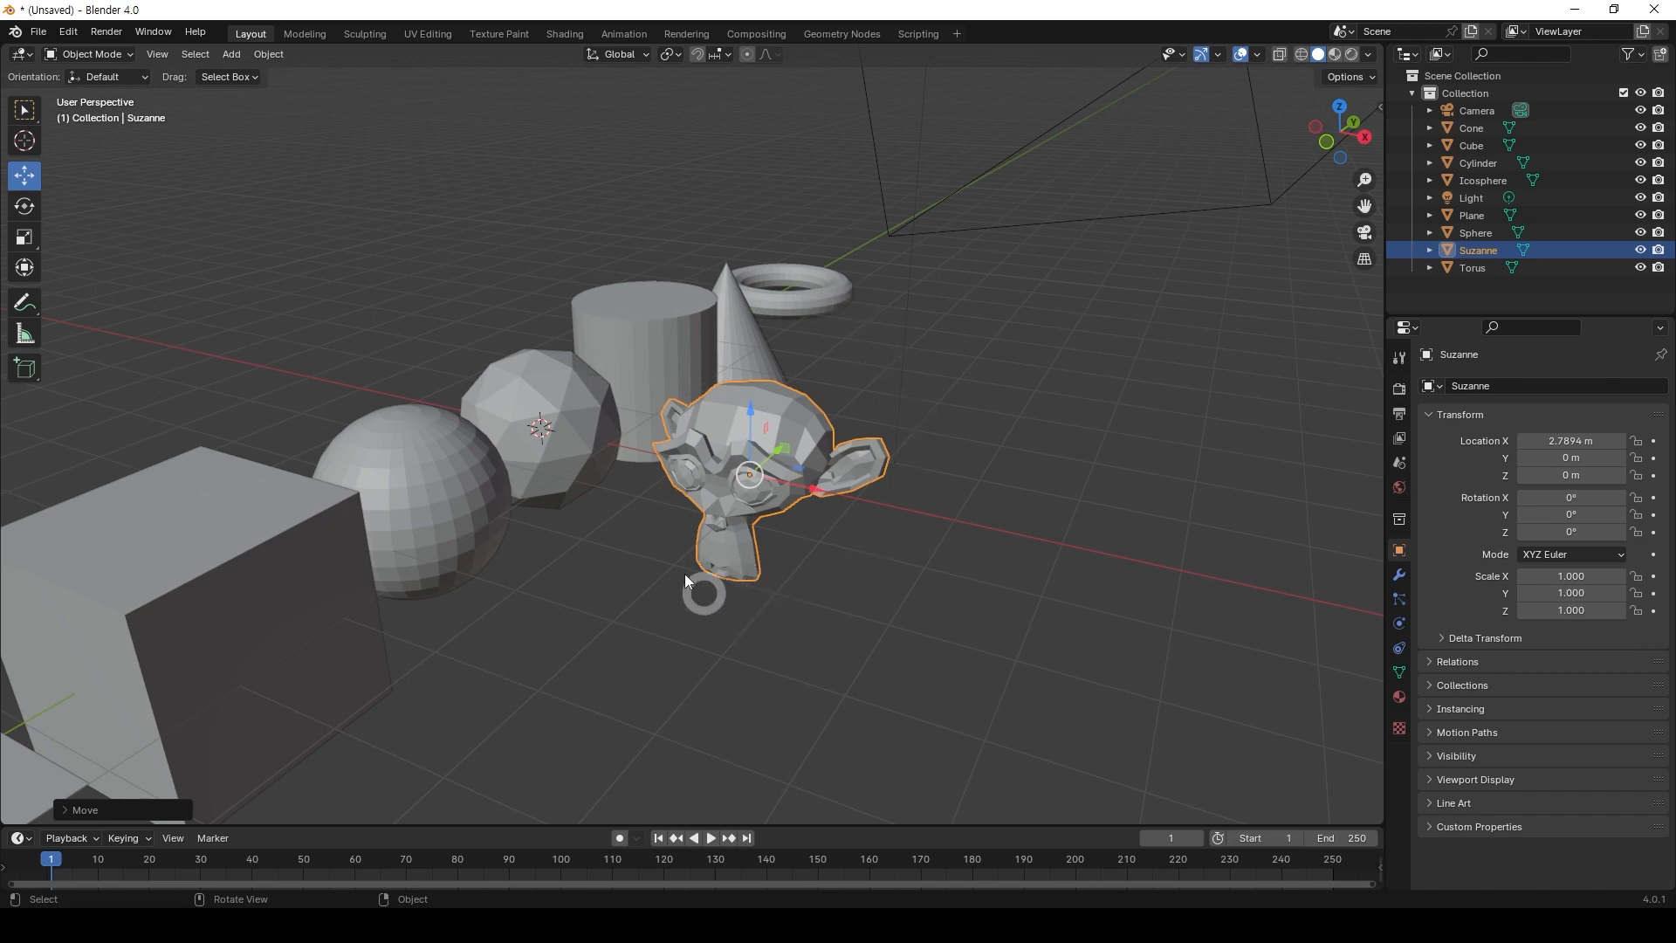
middle_drag(686, 577, 362, 349)
click(976, 427)
ctrl+middle_drag(865, 550, 835, 584)
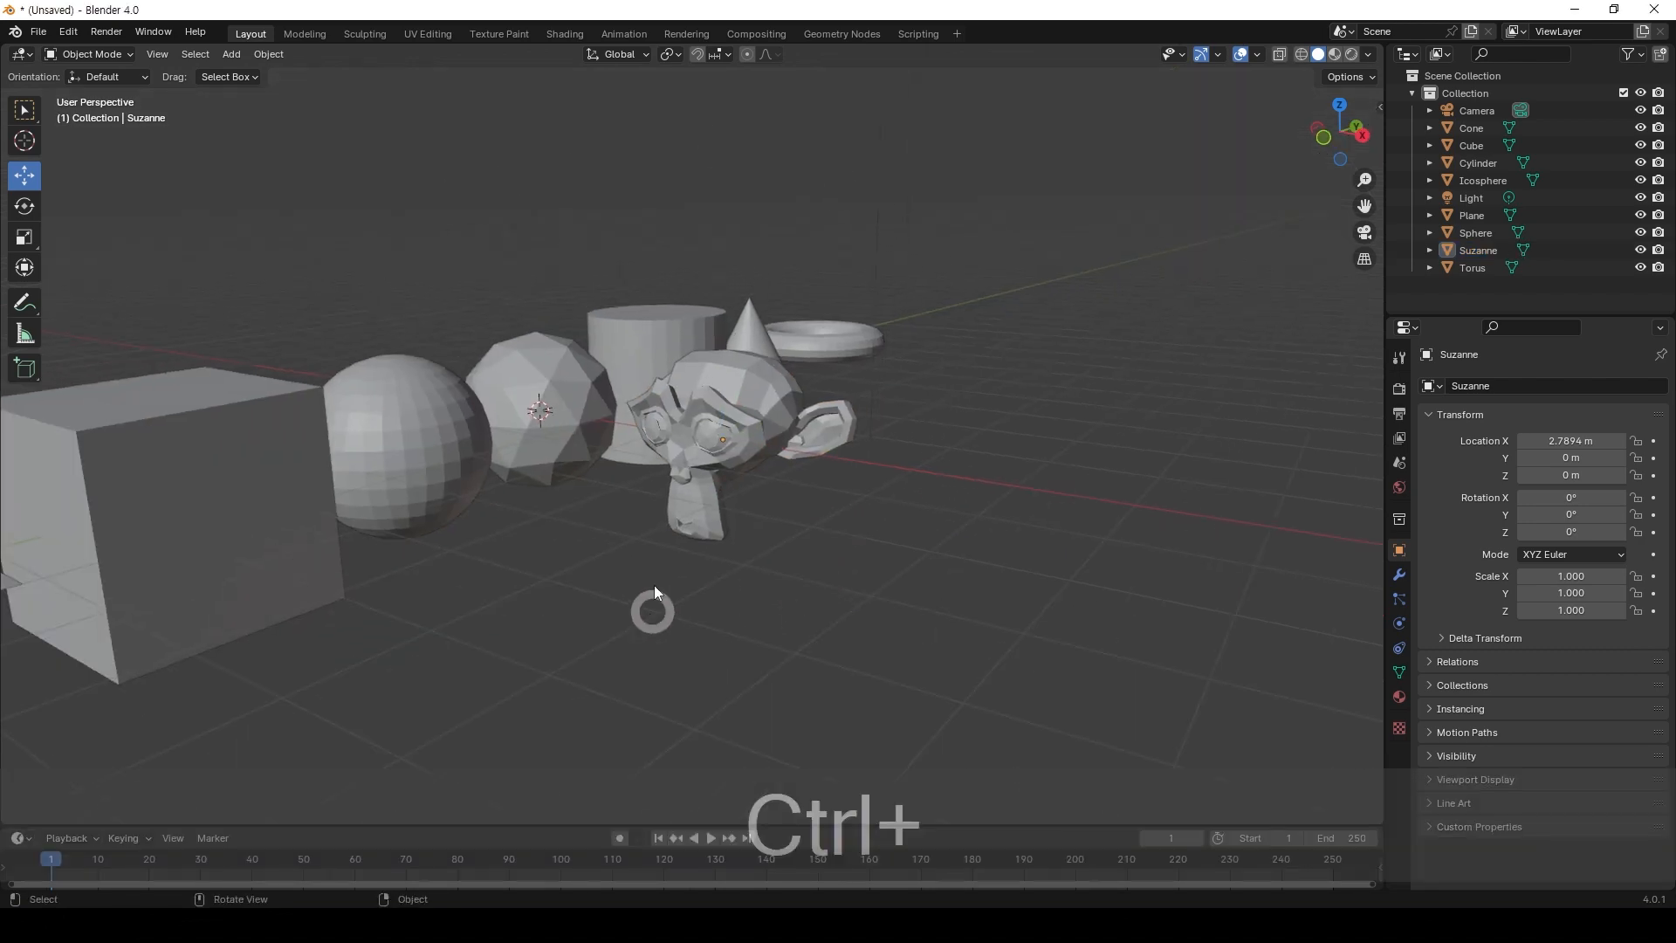
middle_drag(647, 457, 768, 419)
click(694, 567)
key(ctrl+2)
middle_drag(768, 419, 860, 533)
middle_drag(859, 532, 750, 488)
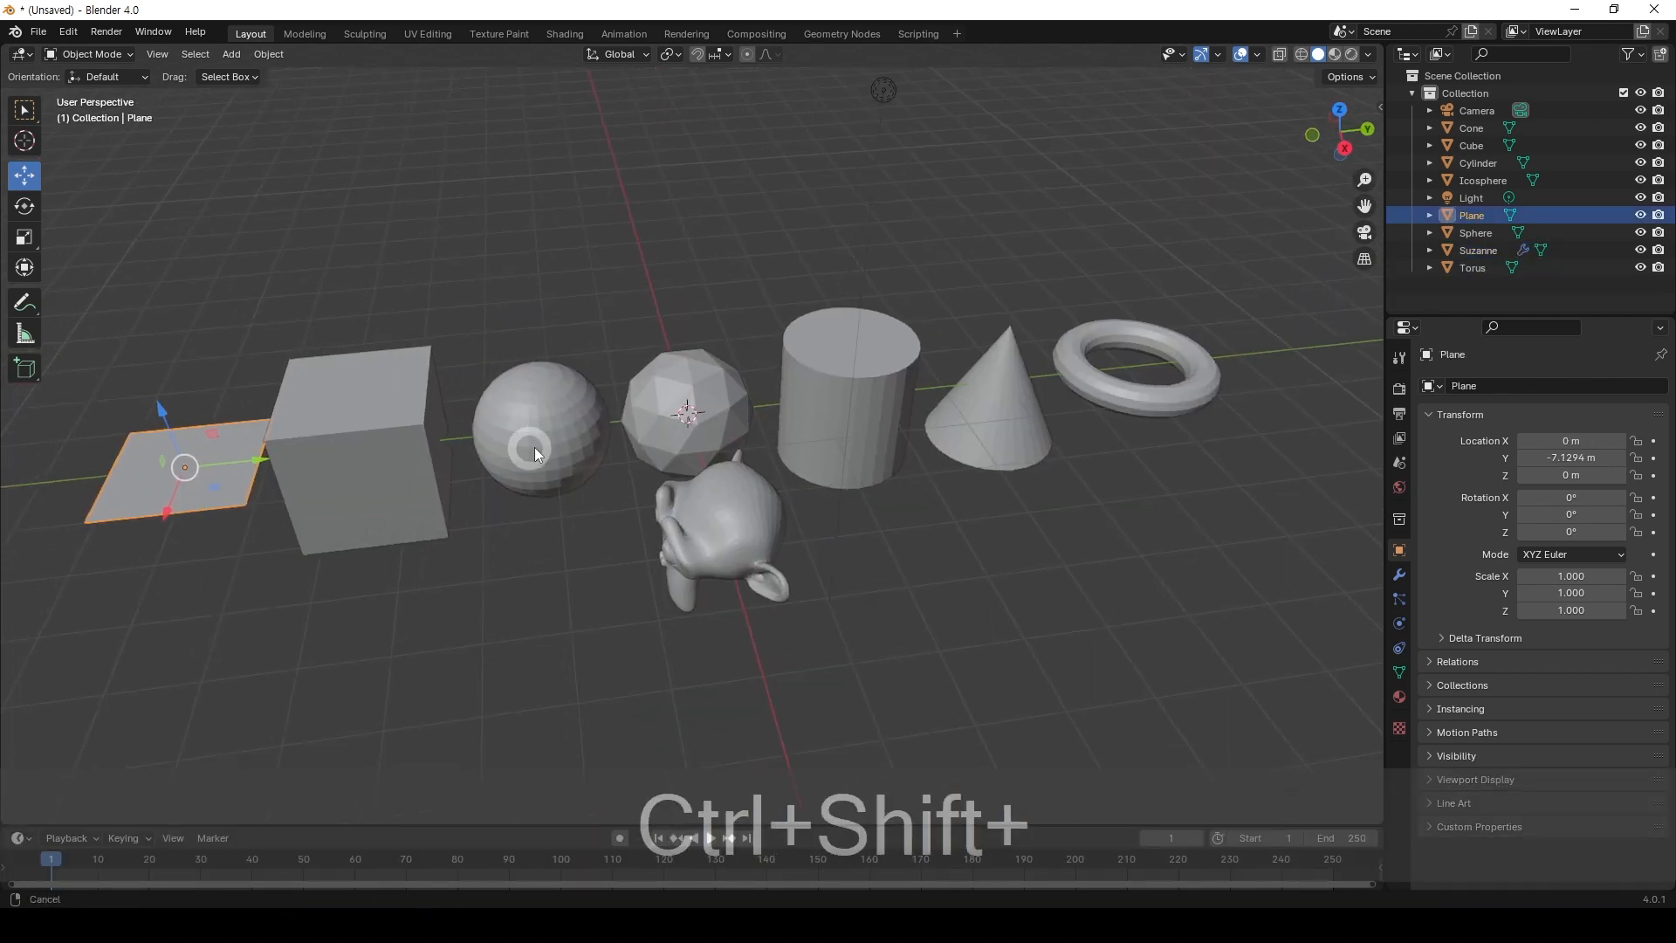
Set the monkey's subdivision level to 0
shift+middle_drag(534, 447, 591, 429)
middle_drag(619, 529, 716, 467)
click(856, 505)
key(ctrl+0)
middle_drag(855, 505, 961, 495)
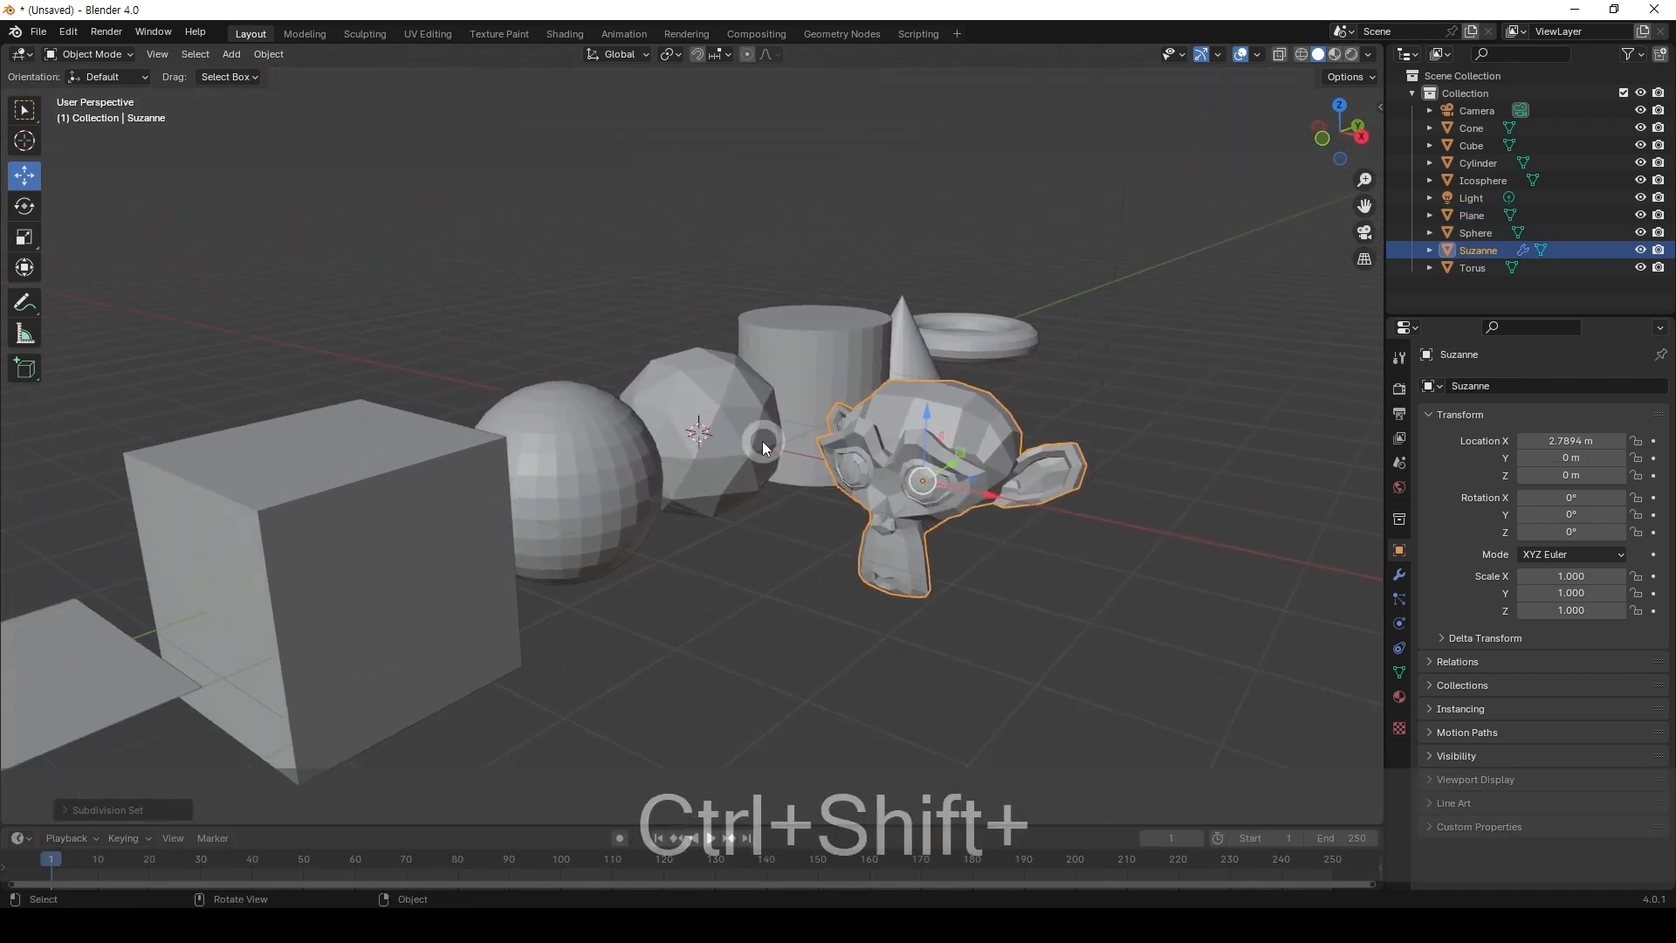
Examine the lined-up primitives from several angles, picking out the UV sphere, ico sphere and cylinder
middle_drag(913, 428, 798, 349)
shift+middle_drag(908, 485, 755, 589)
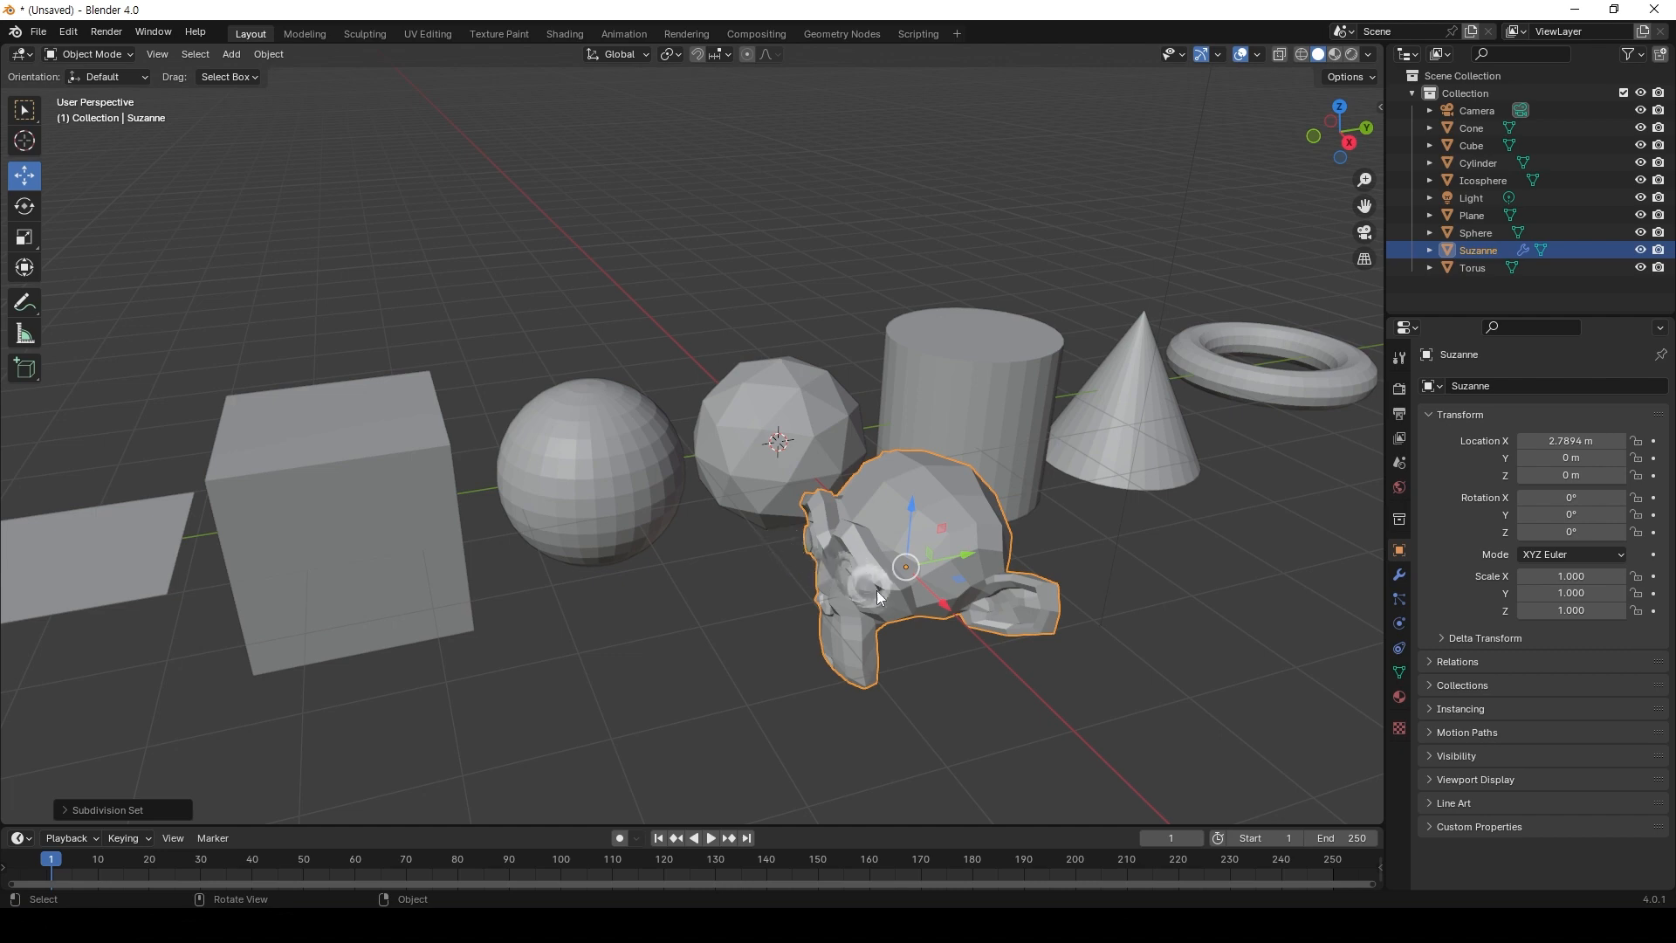
ctrl+middle_drag(876, 590, 859, 576)
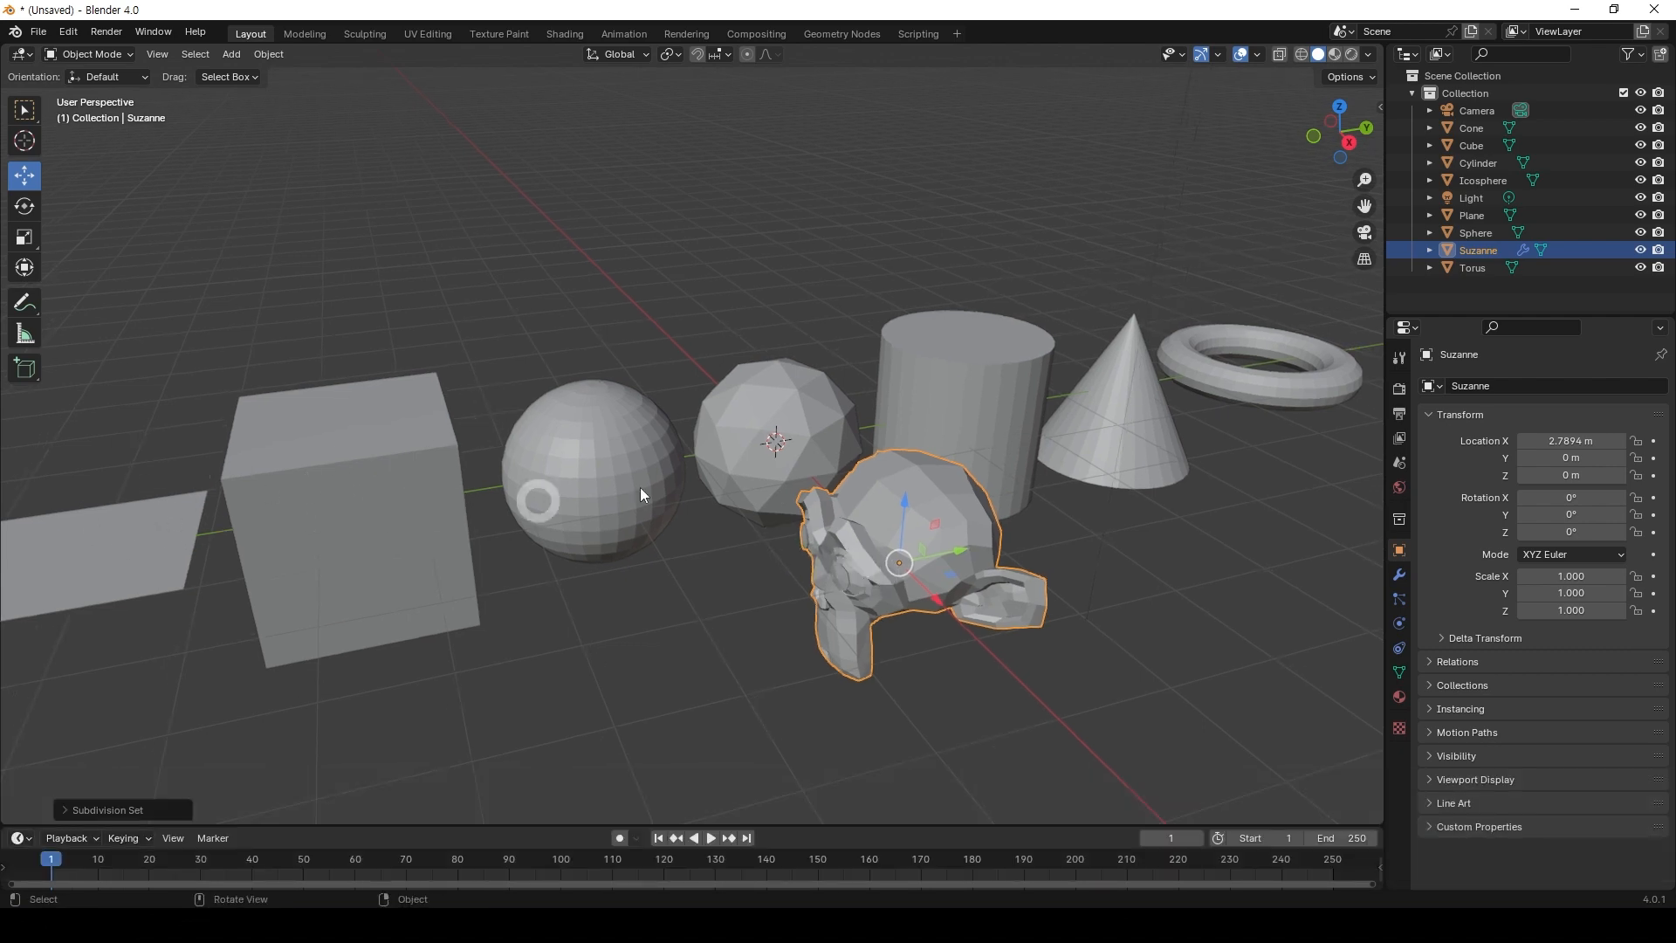
ctrl+shift+middle_drag(641, 488, 732, 476)
click(591, 471)
click(770, 442)
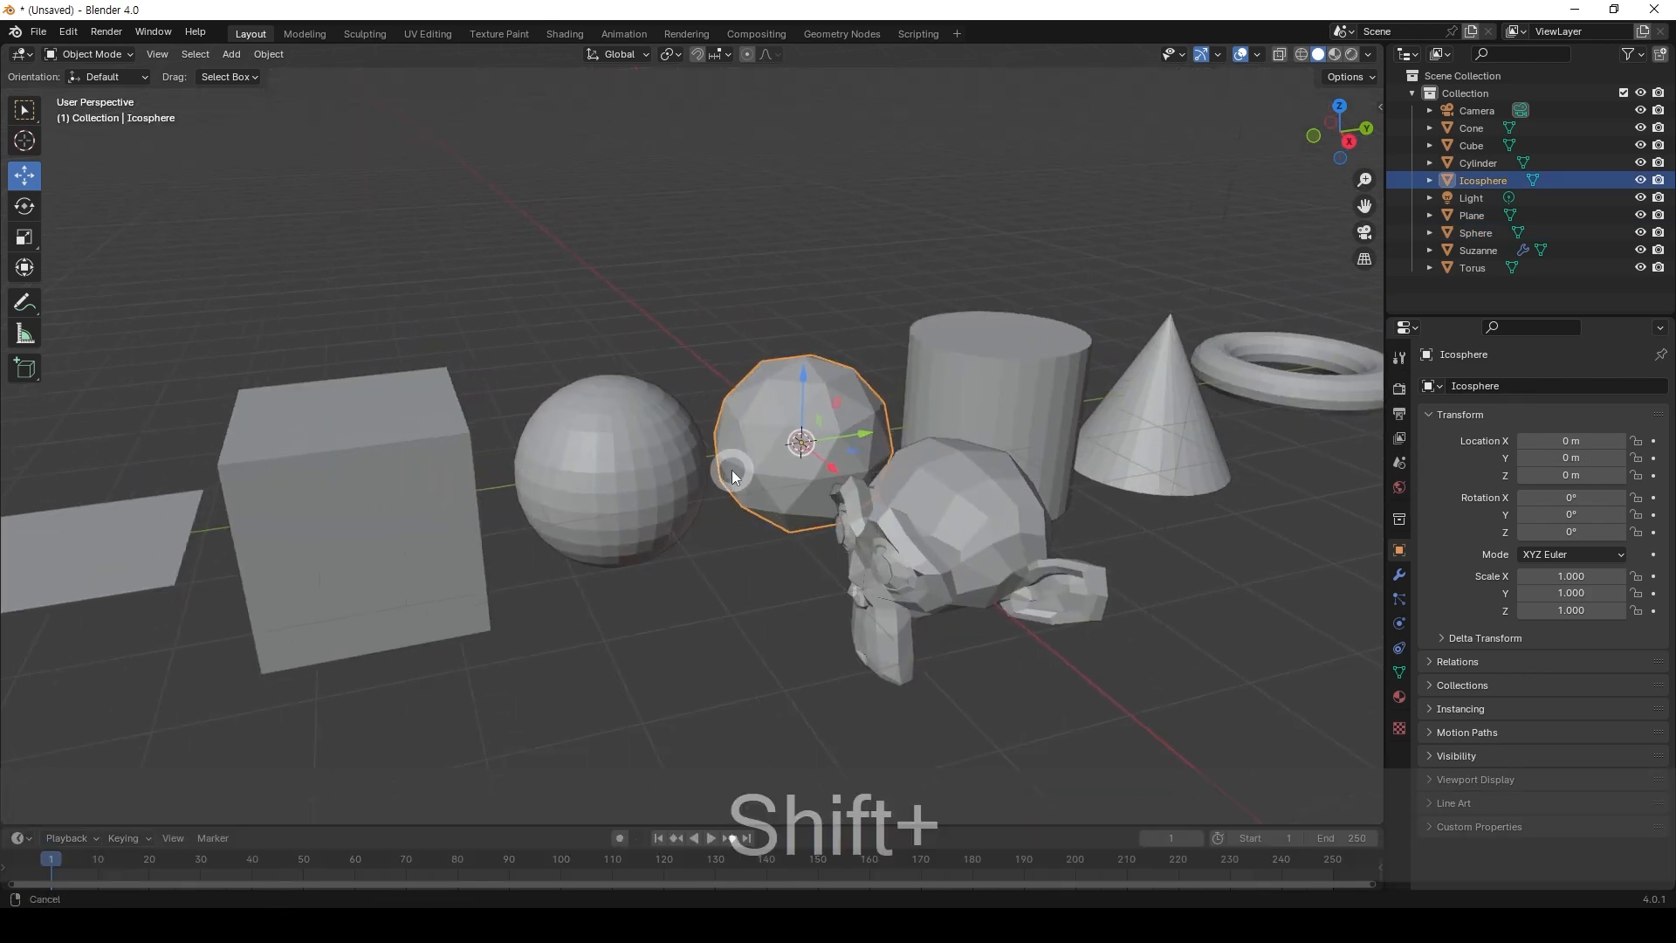
click(628, 471)
click(918, 342)
middle_drag(919, 343, 945, 338)
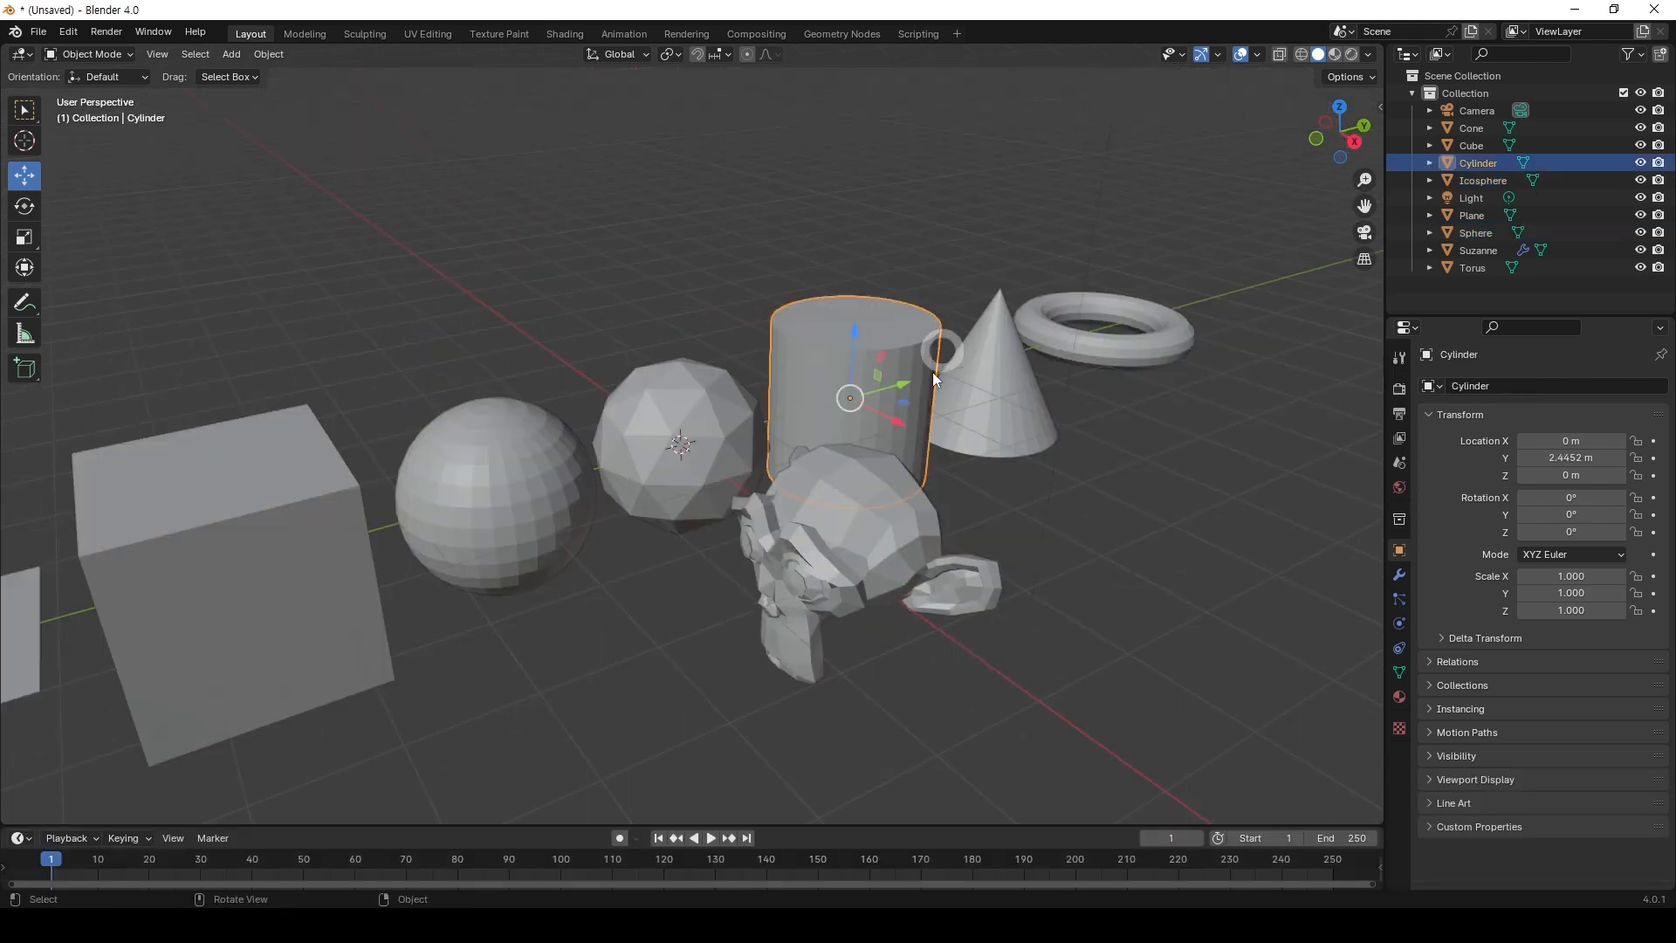
middle_drag(1019, 559, 910, 441)
click(1034, 640)
middle_drag(910, 441, 829, 397)
shift+middle_drag(829, 398, 987, 421)
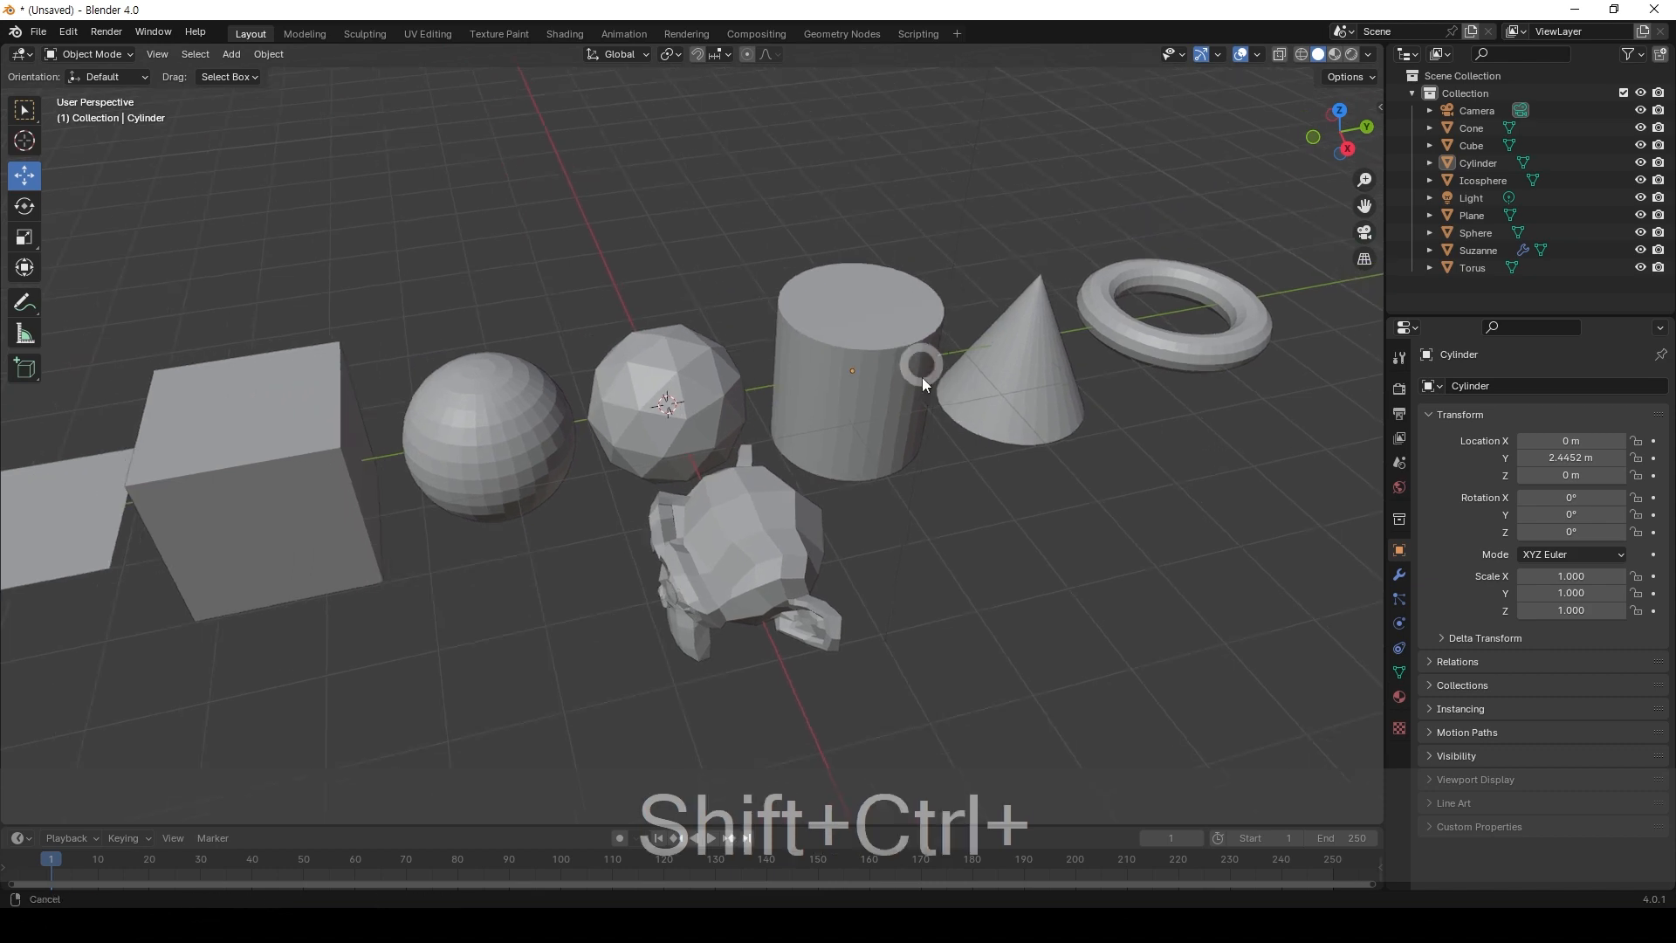
ctrl+middle_drag(922, 377, 930, 414)
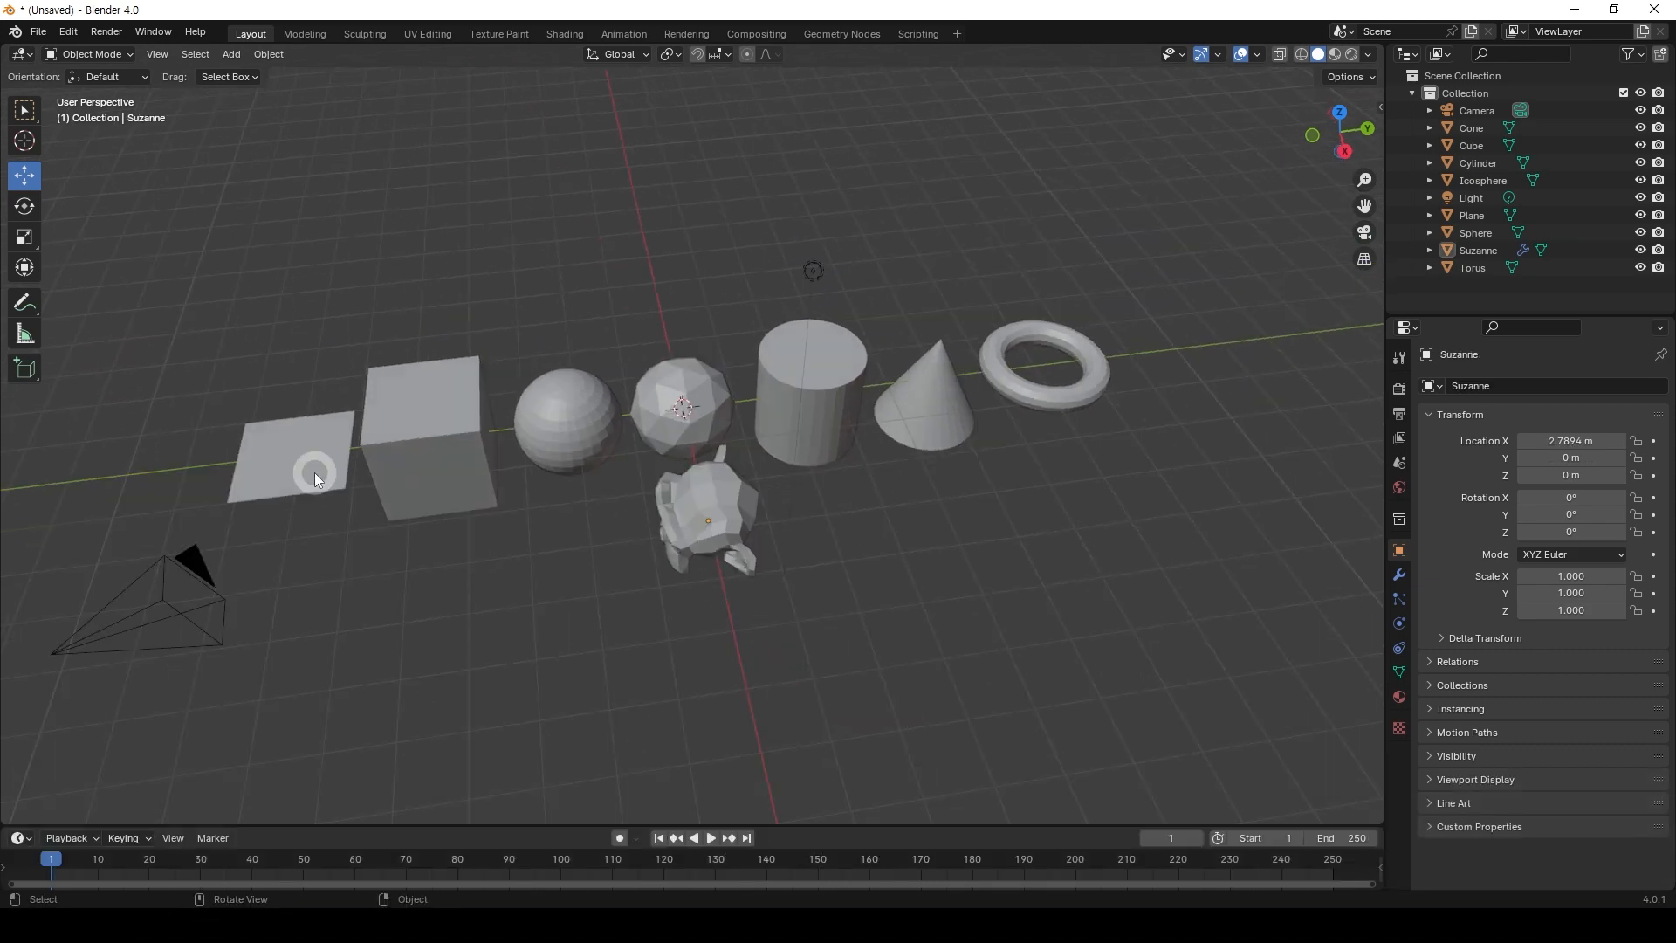
Delete the plane, cube, UV sphere, ico sphere, cylinder, cone, torus and monkey together
click(314, 473)
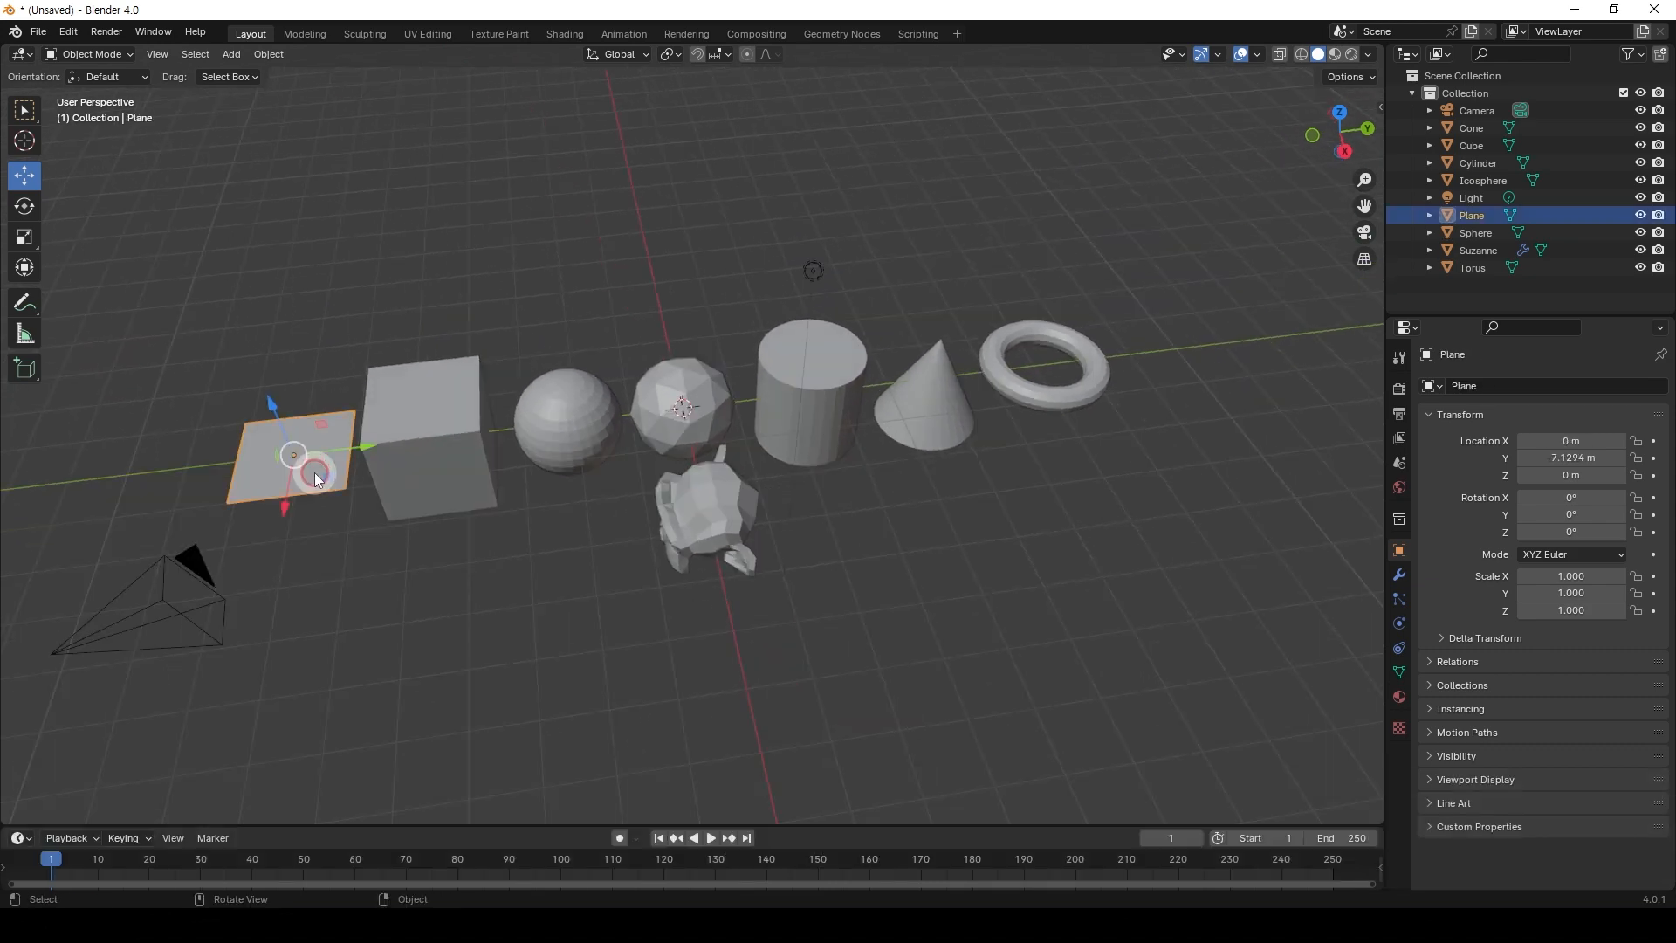
shift+click(465, 451)
shift+click(576, 432)
shift+click(650, 403)
shift+click(795, 377)
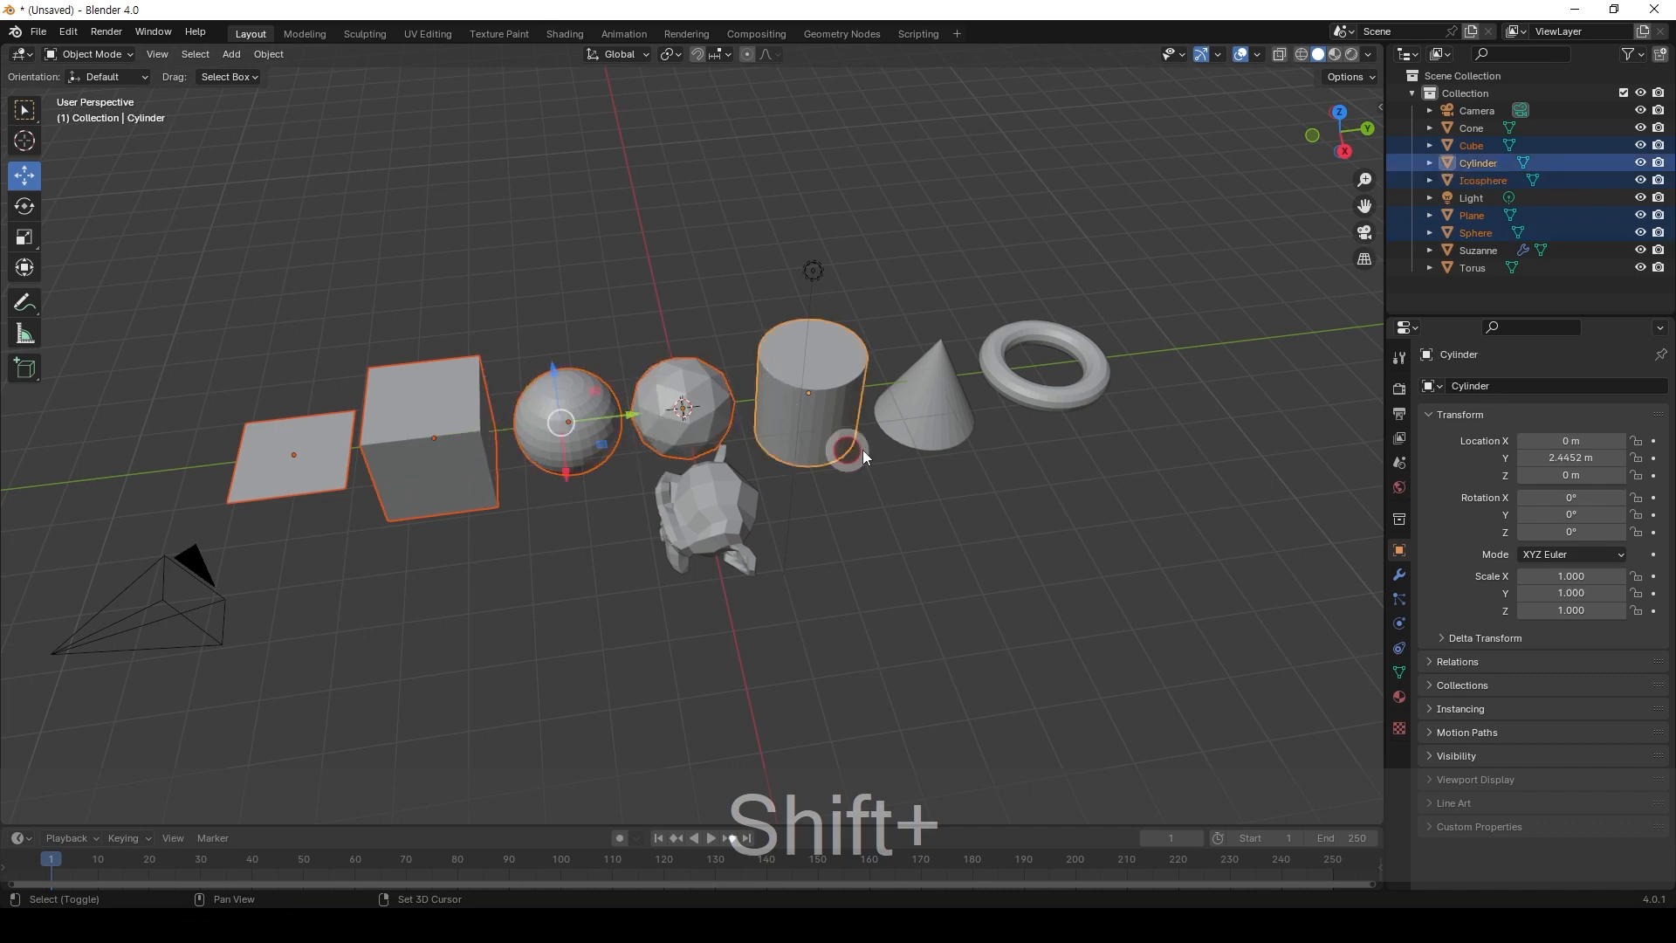
shift+click(892, 421)
shift+click(1050, 398)
shift+click(703, 535)
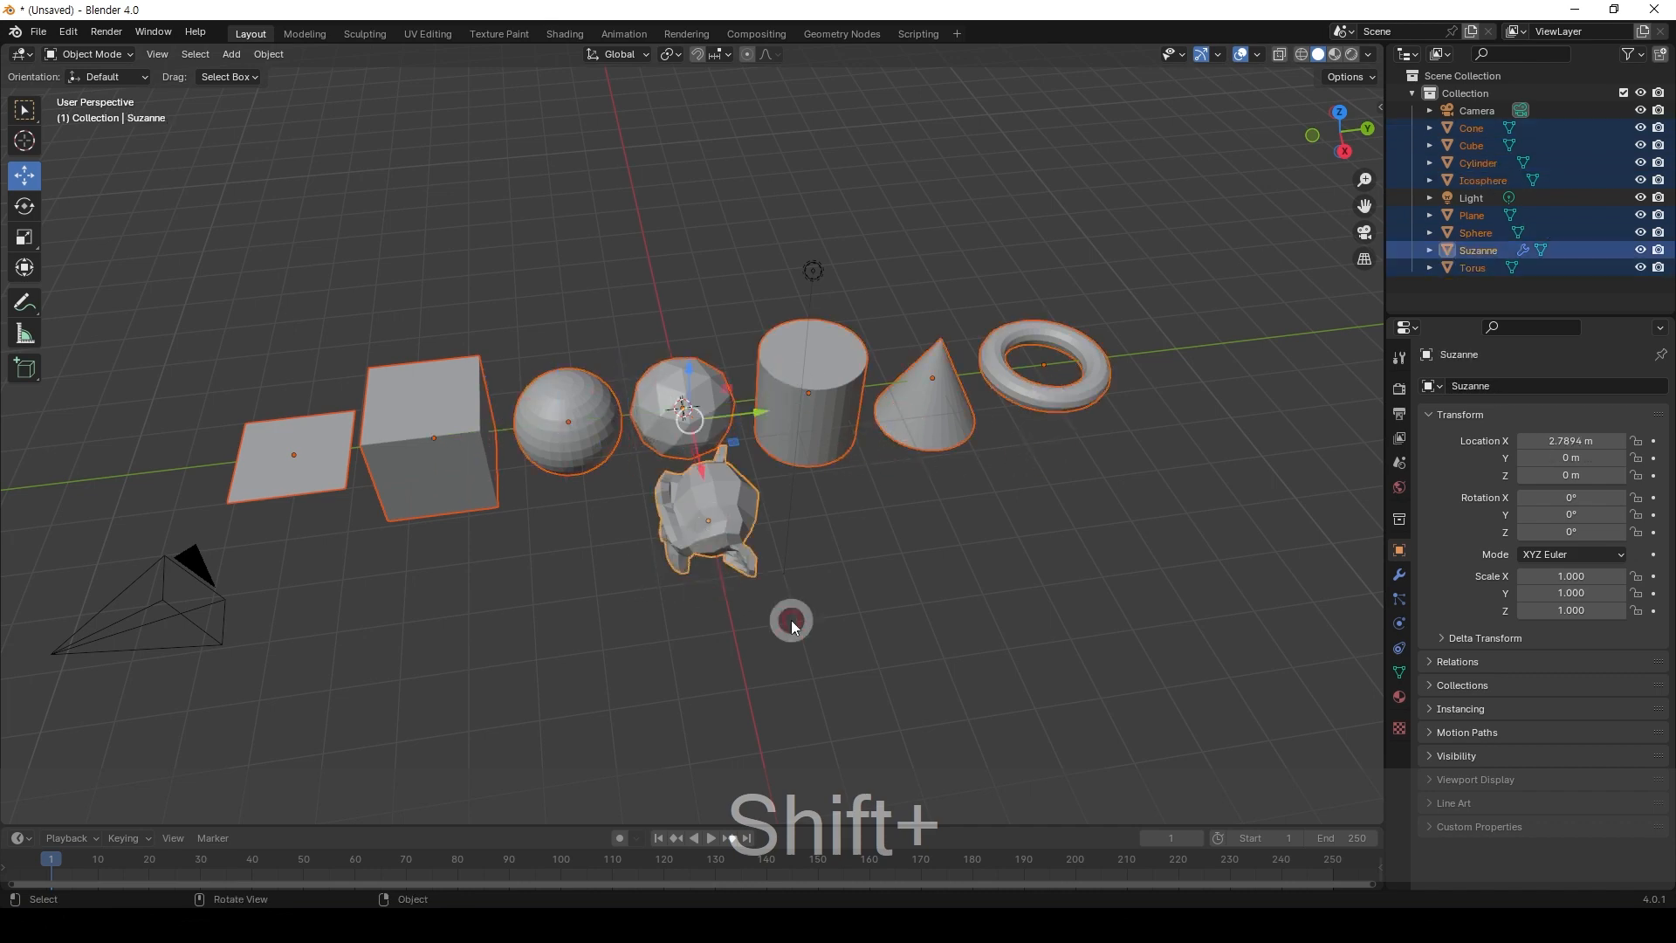
ctrl+shift+middle_drag(794, 617, 657, 475)
key(Delete)
ctrl+shift+middle_drag(737, 546, 816, 485)
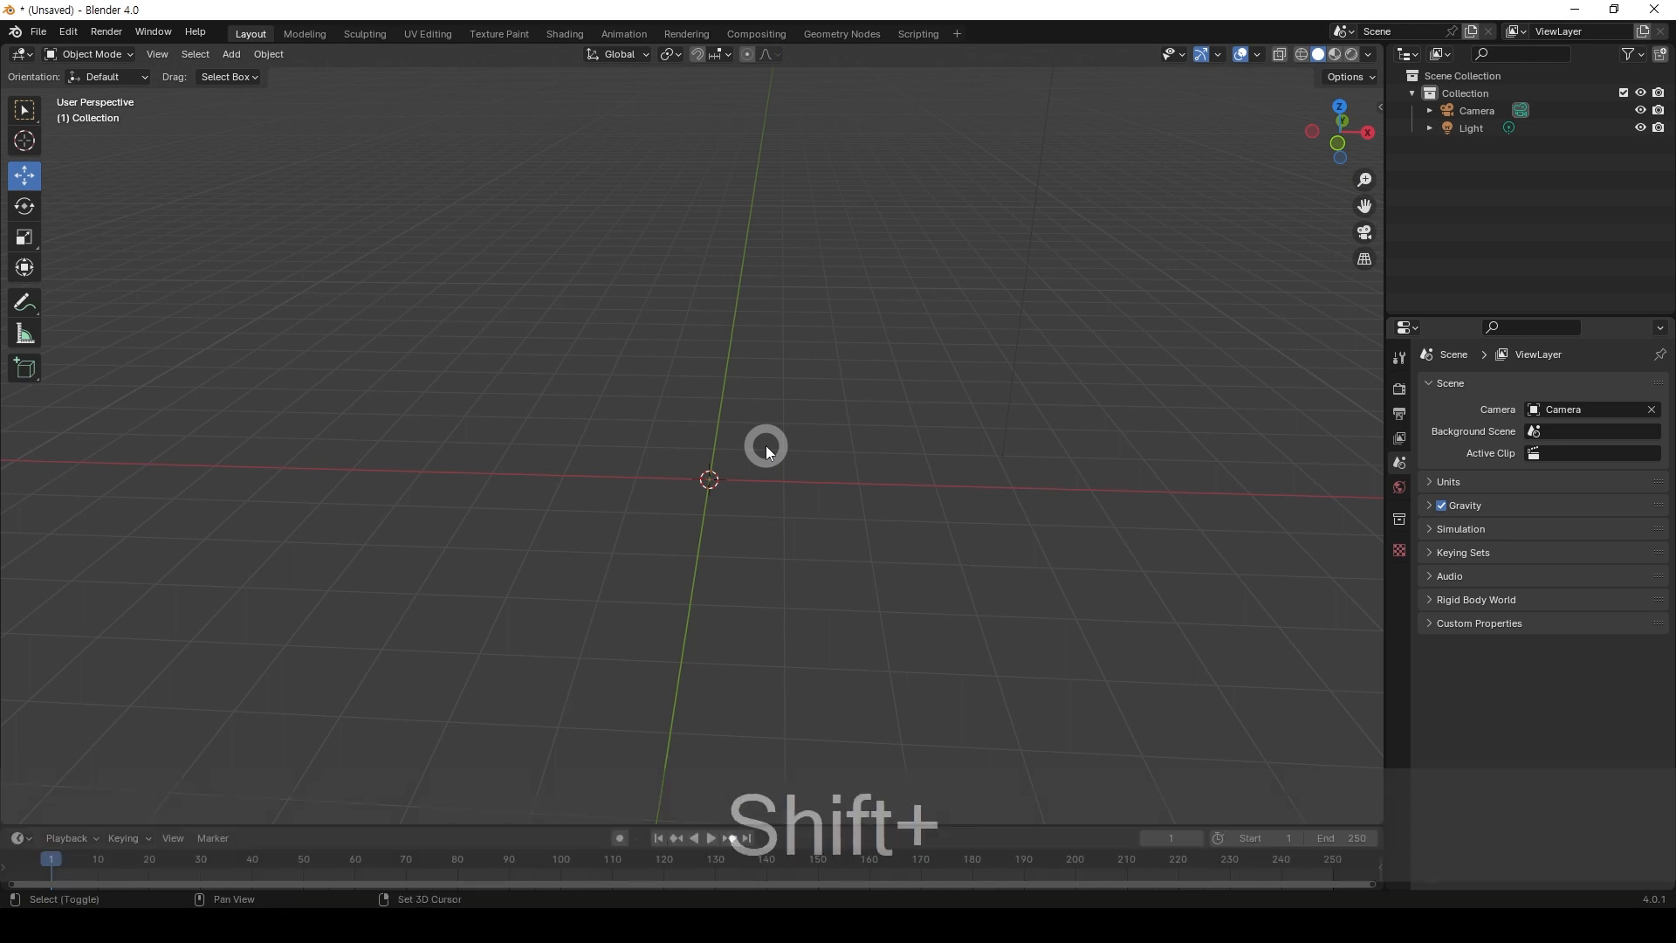
Add a UV sphere at the origin and expand its creation settings
key(shift+a)
mouse_move(766, 445)
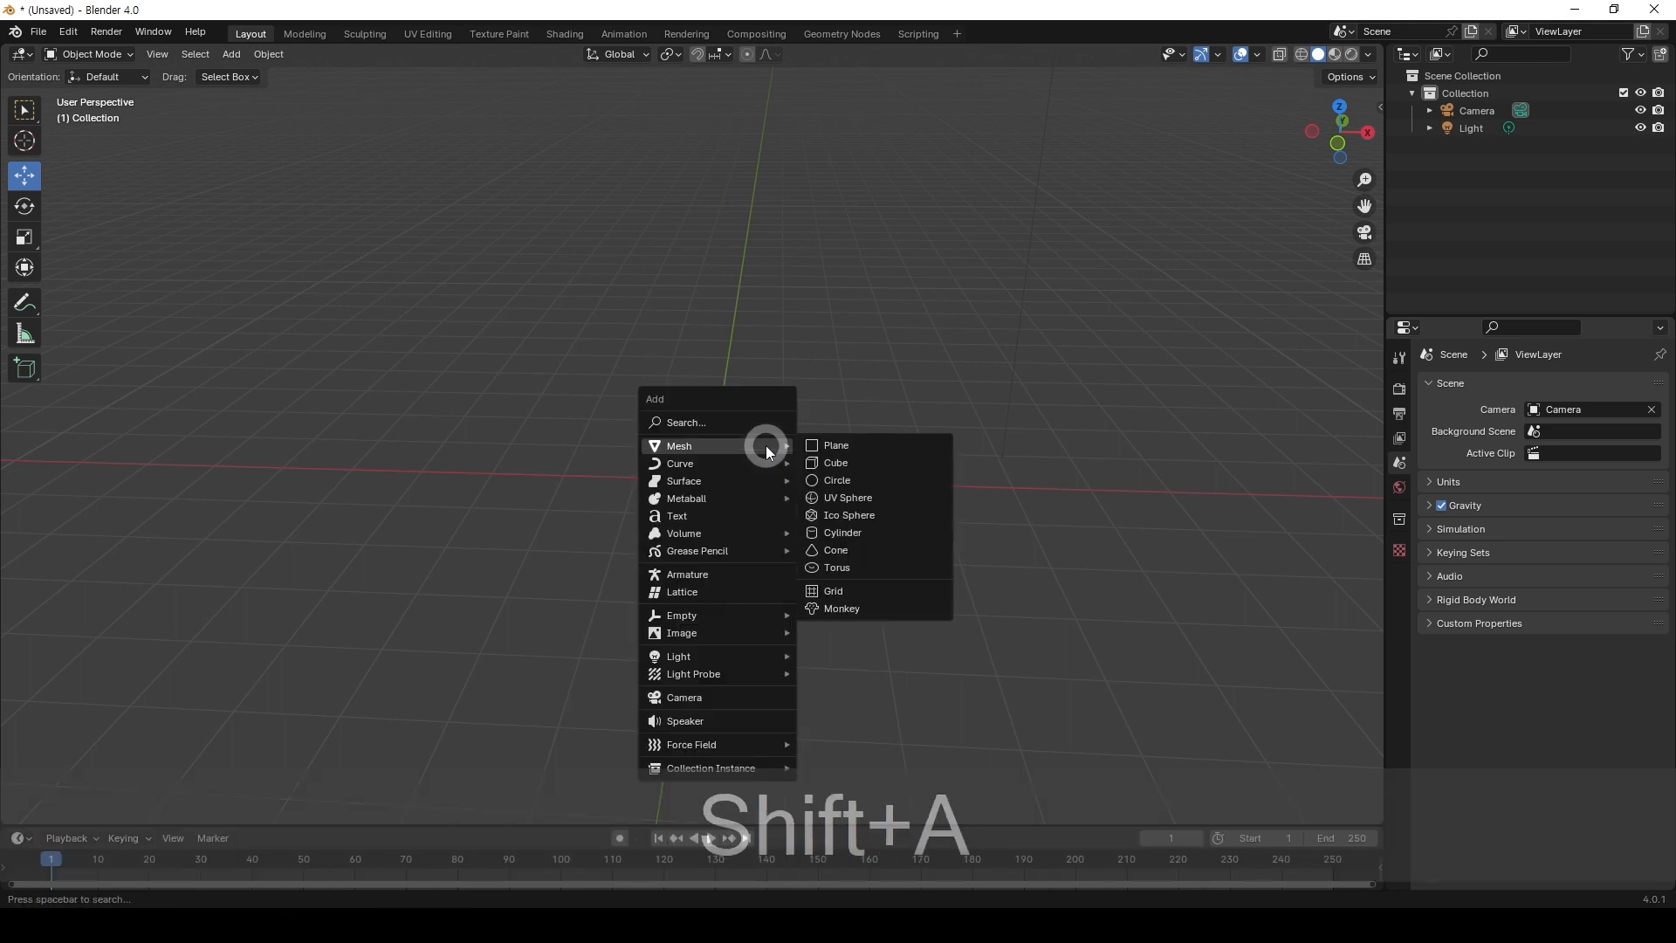
click(913, 498)
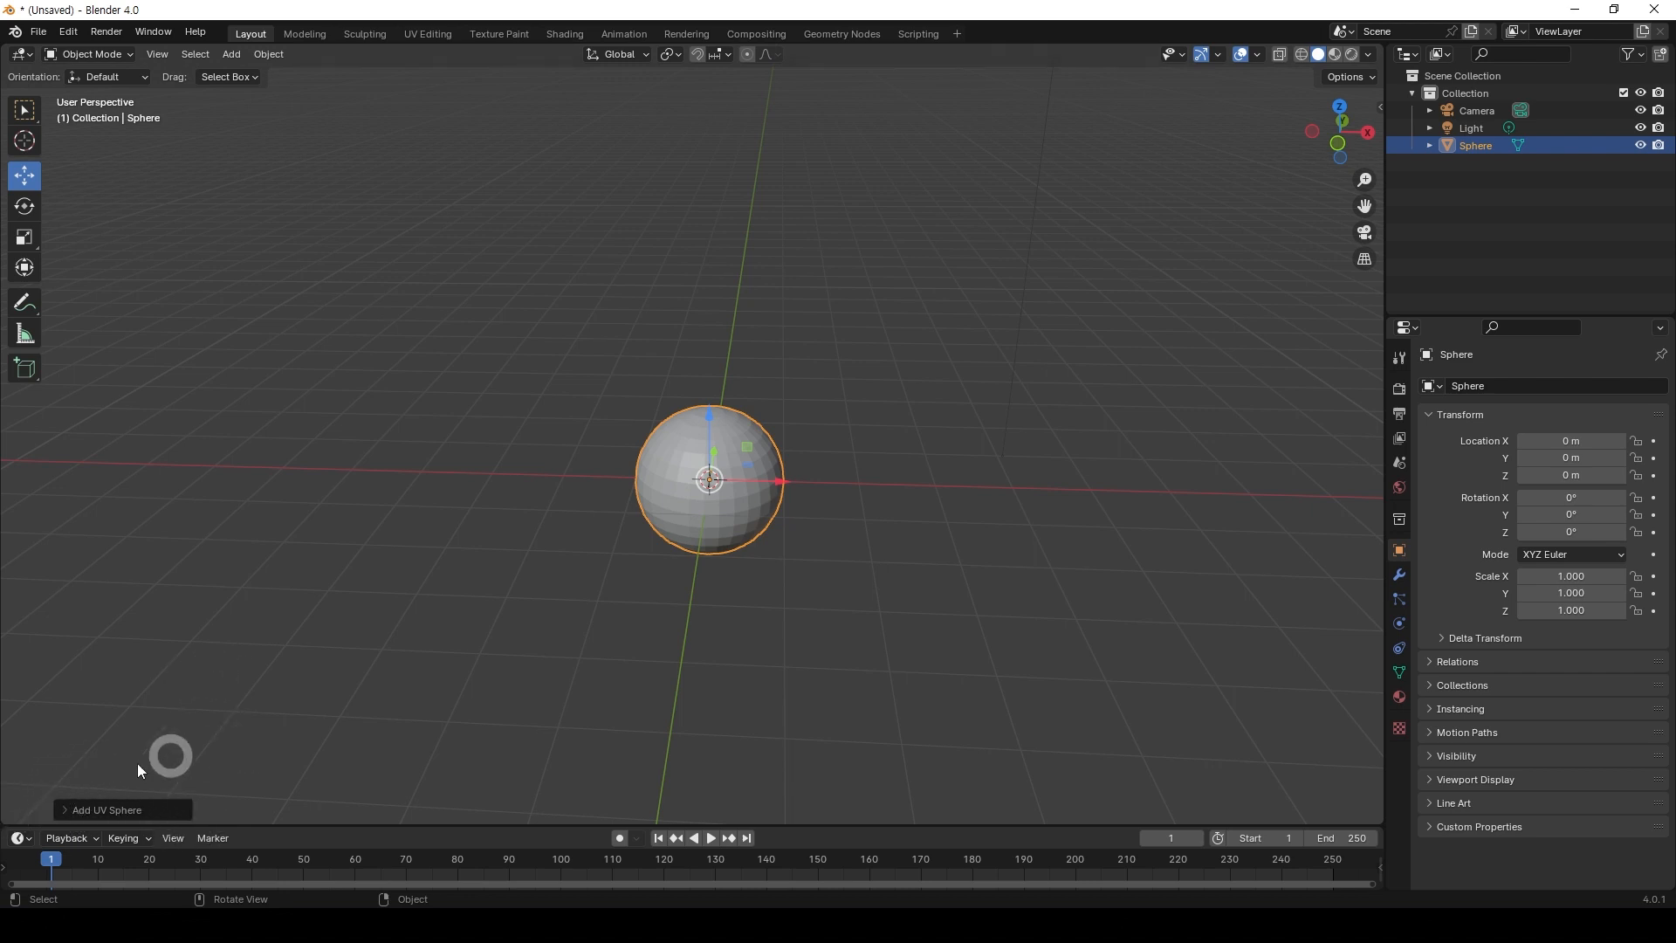
click(64, 809)
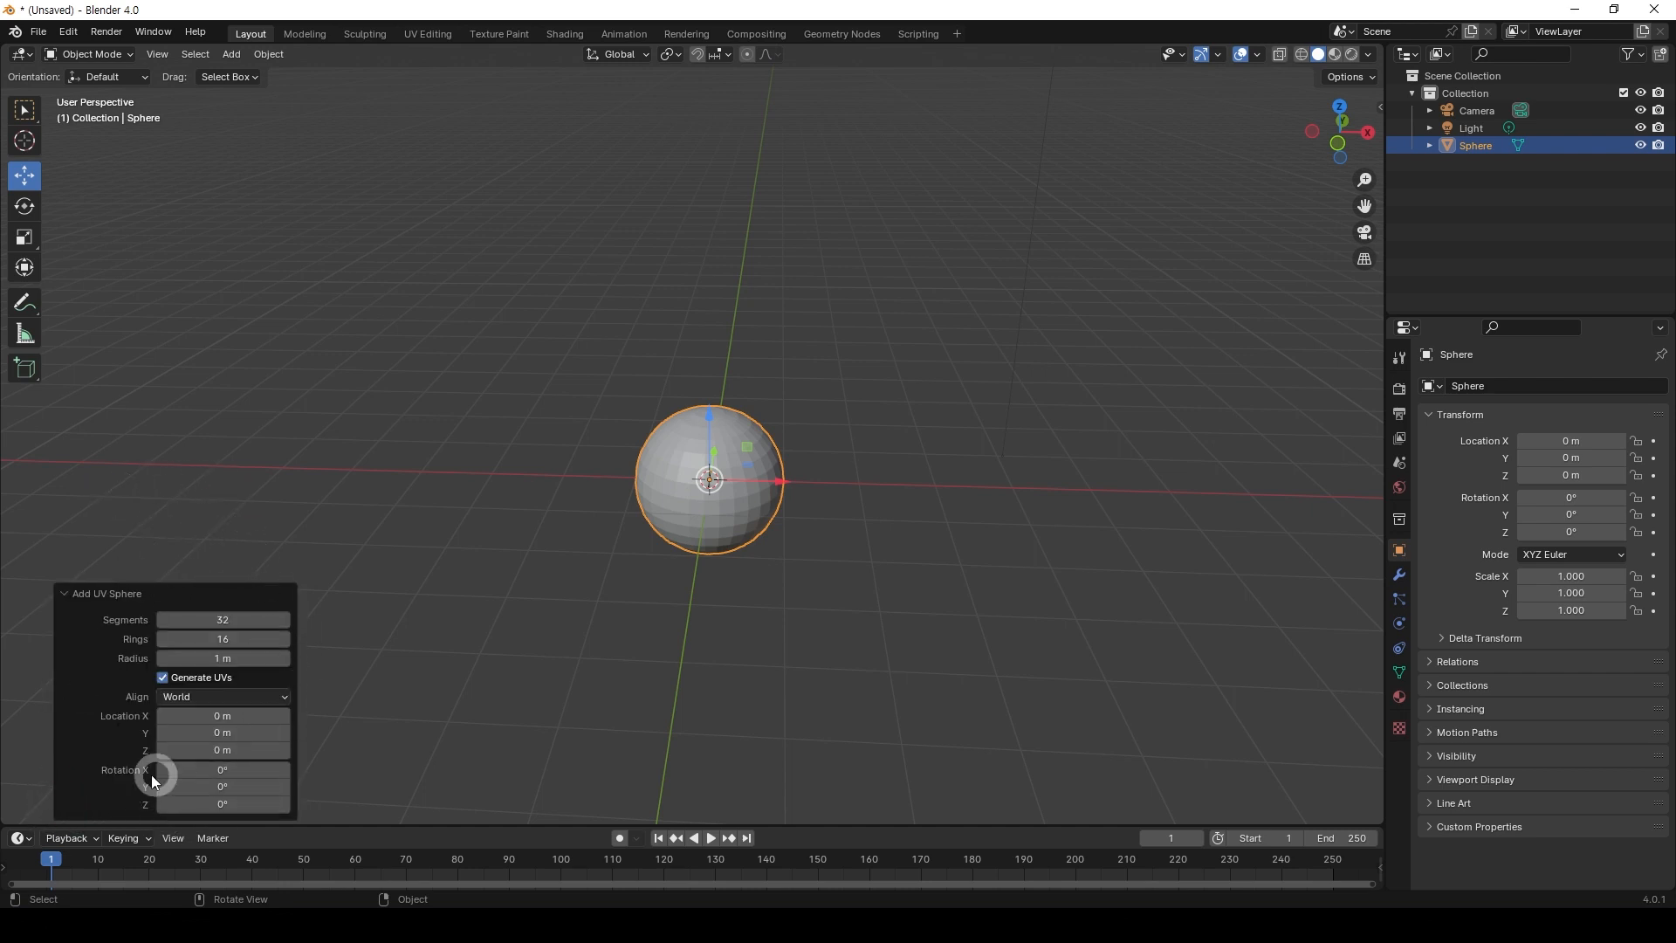
ctrl+middle_drag(353, 775, 333, 608)
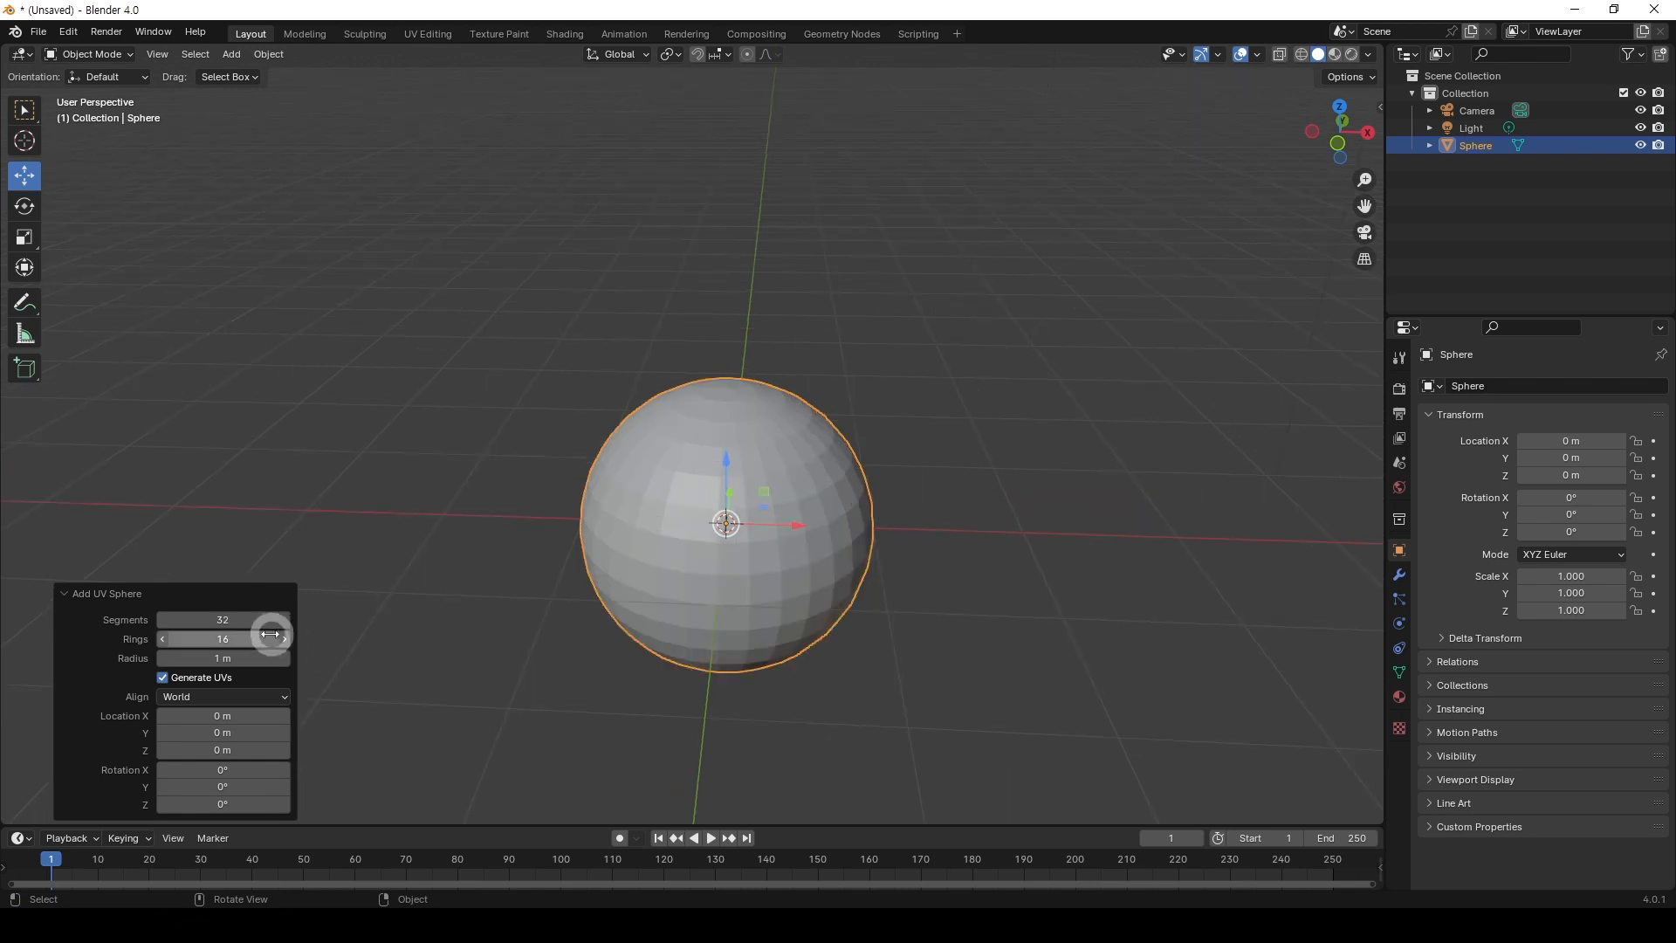
Set the new UV sphere's segments to 12
drag(250, 621, 205, 634)
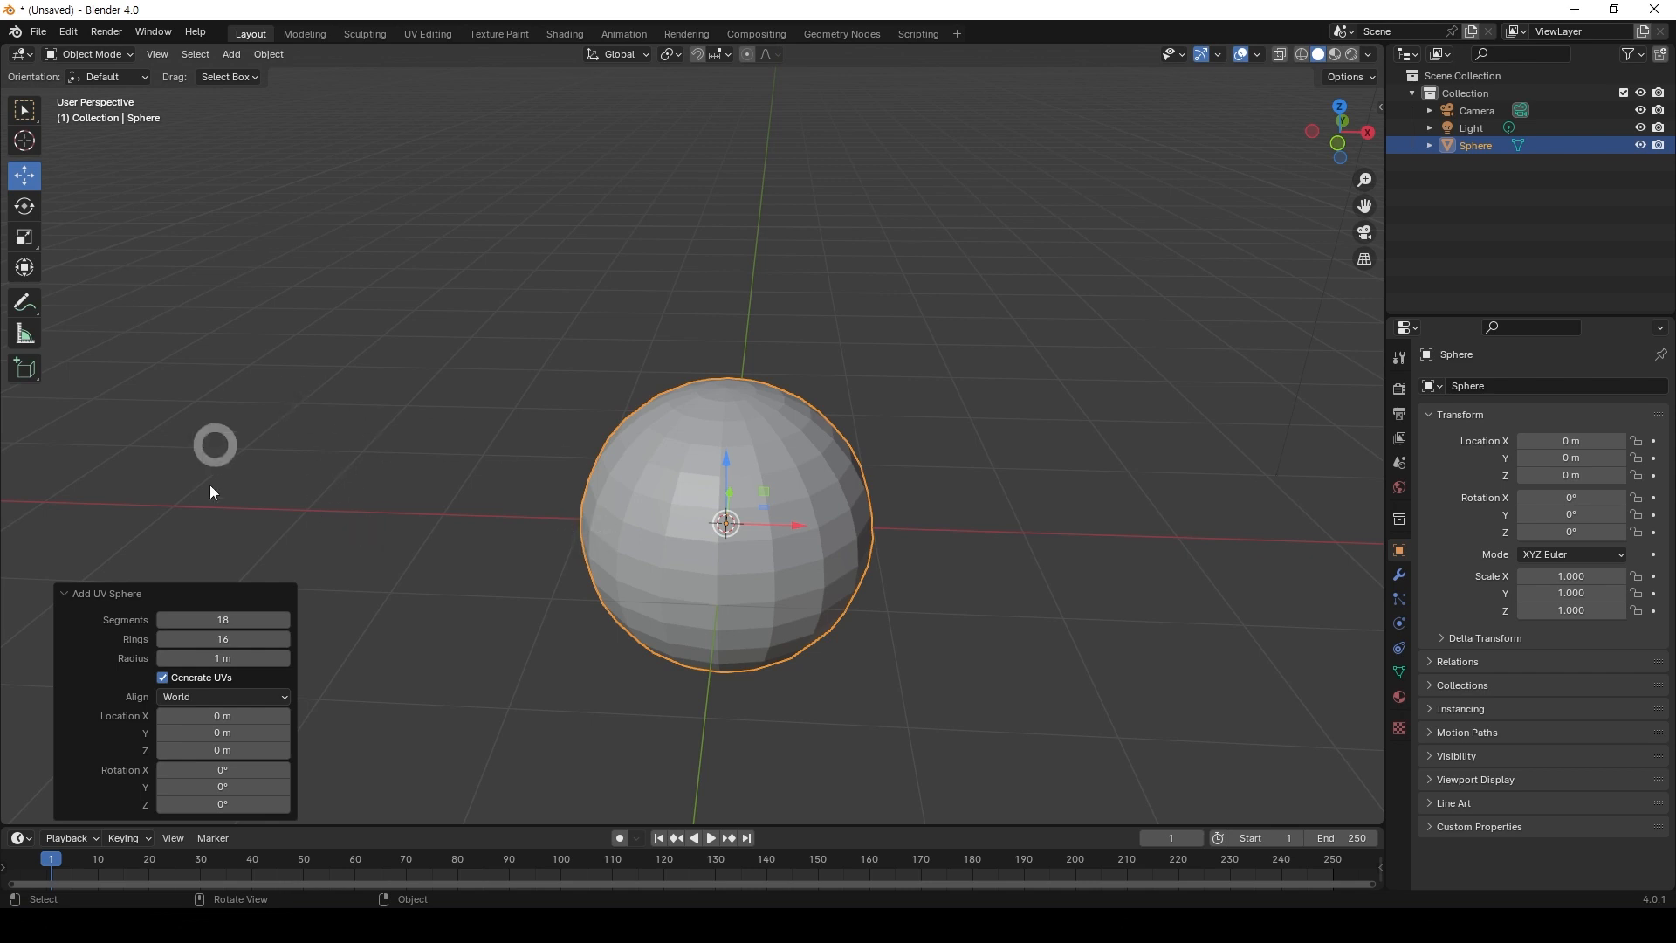
click(231, 622)
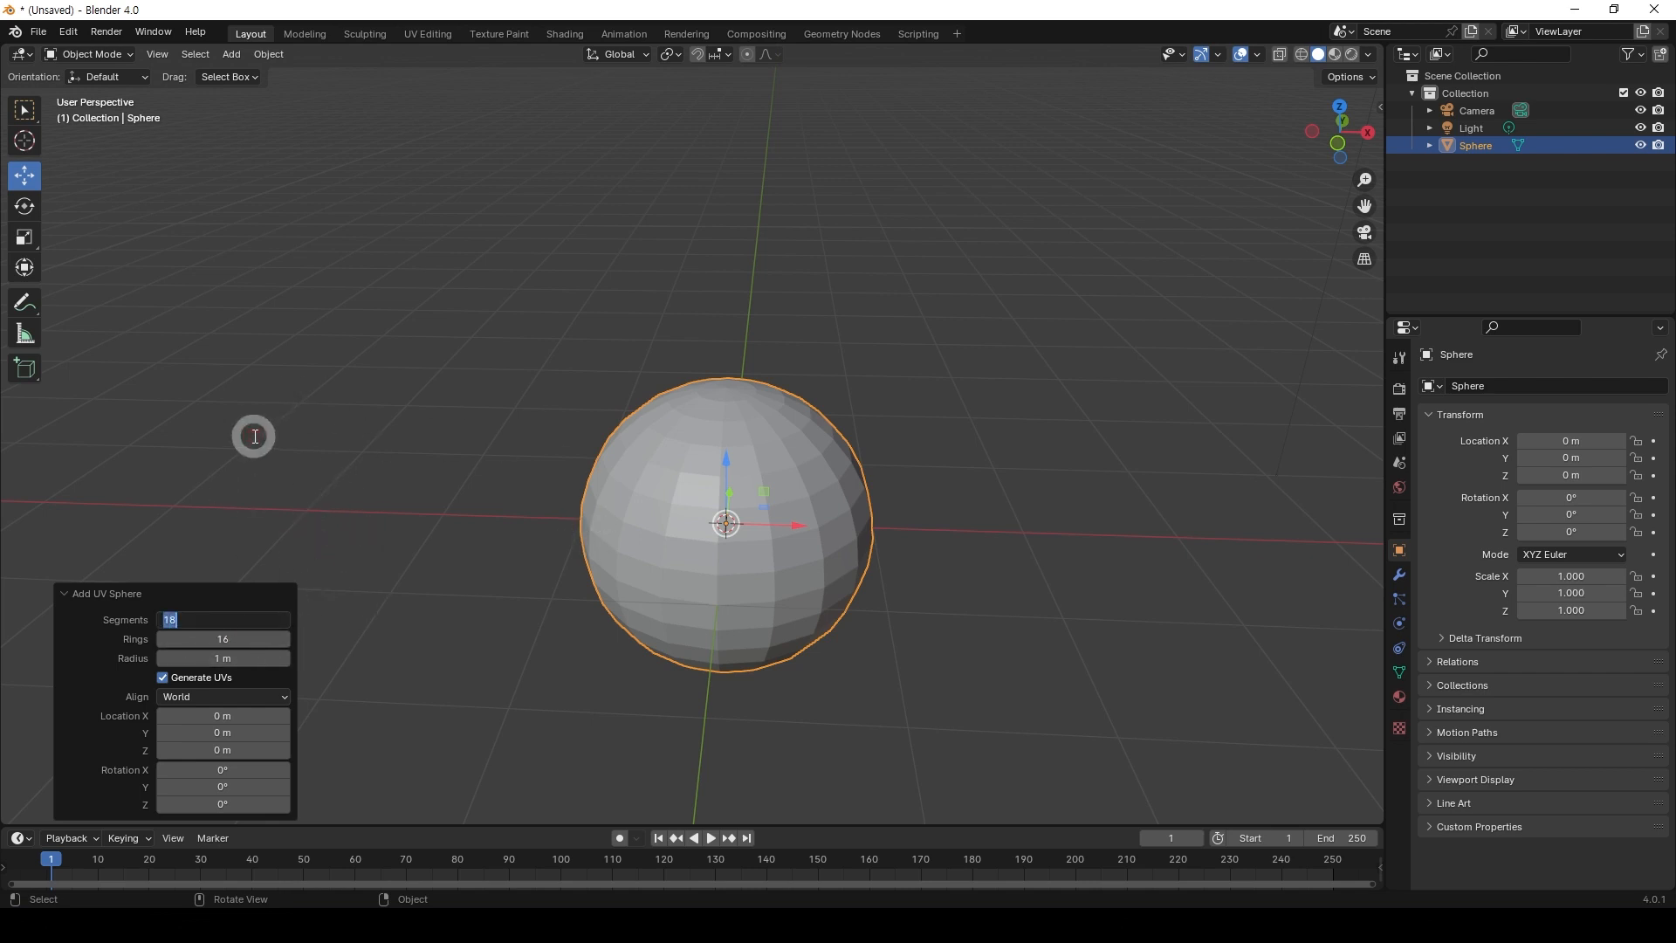
key(Return)
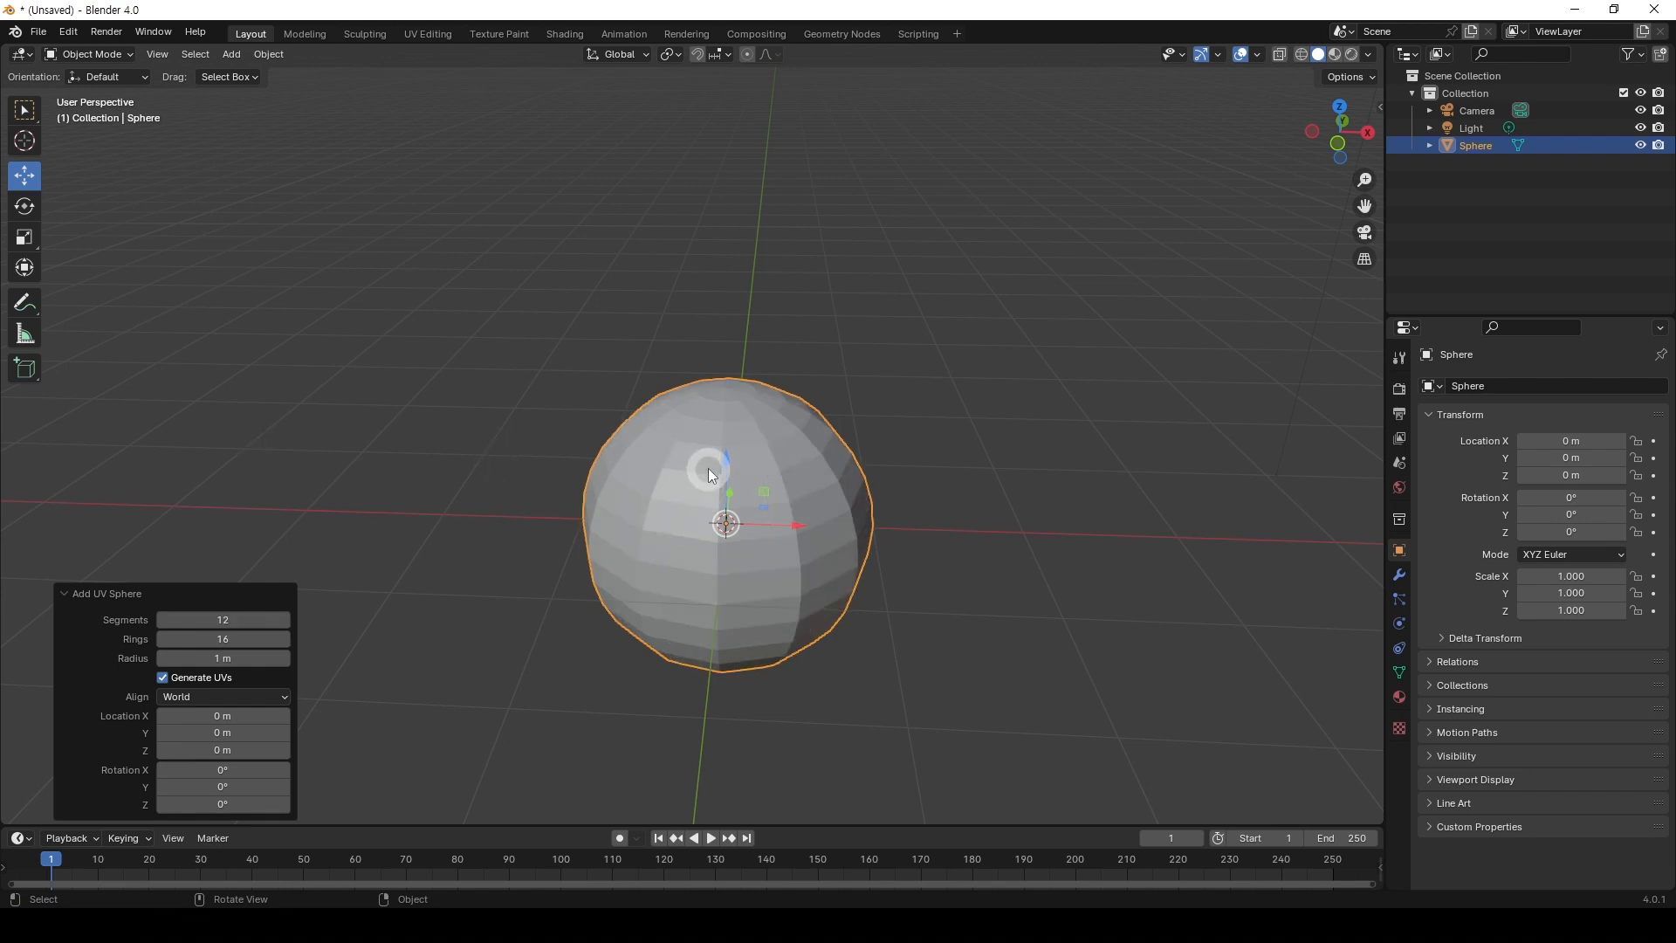
Set the UV sphere's rings to 5
middle_drag(709, 468, 738, 578)
mouse_move(215, 640)
mouse_down()
mouse_move(245, 637)
mouse_move(214, 637)
mouse_up()
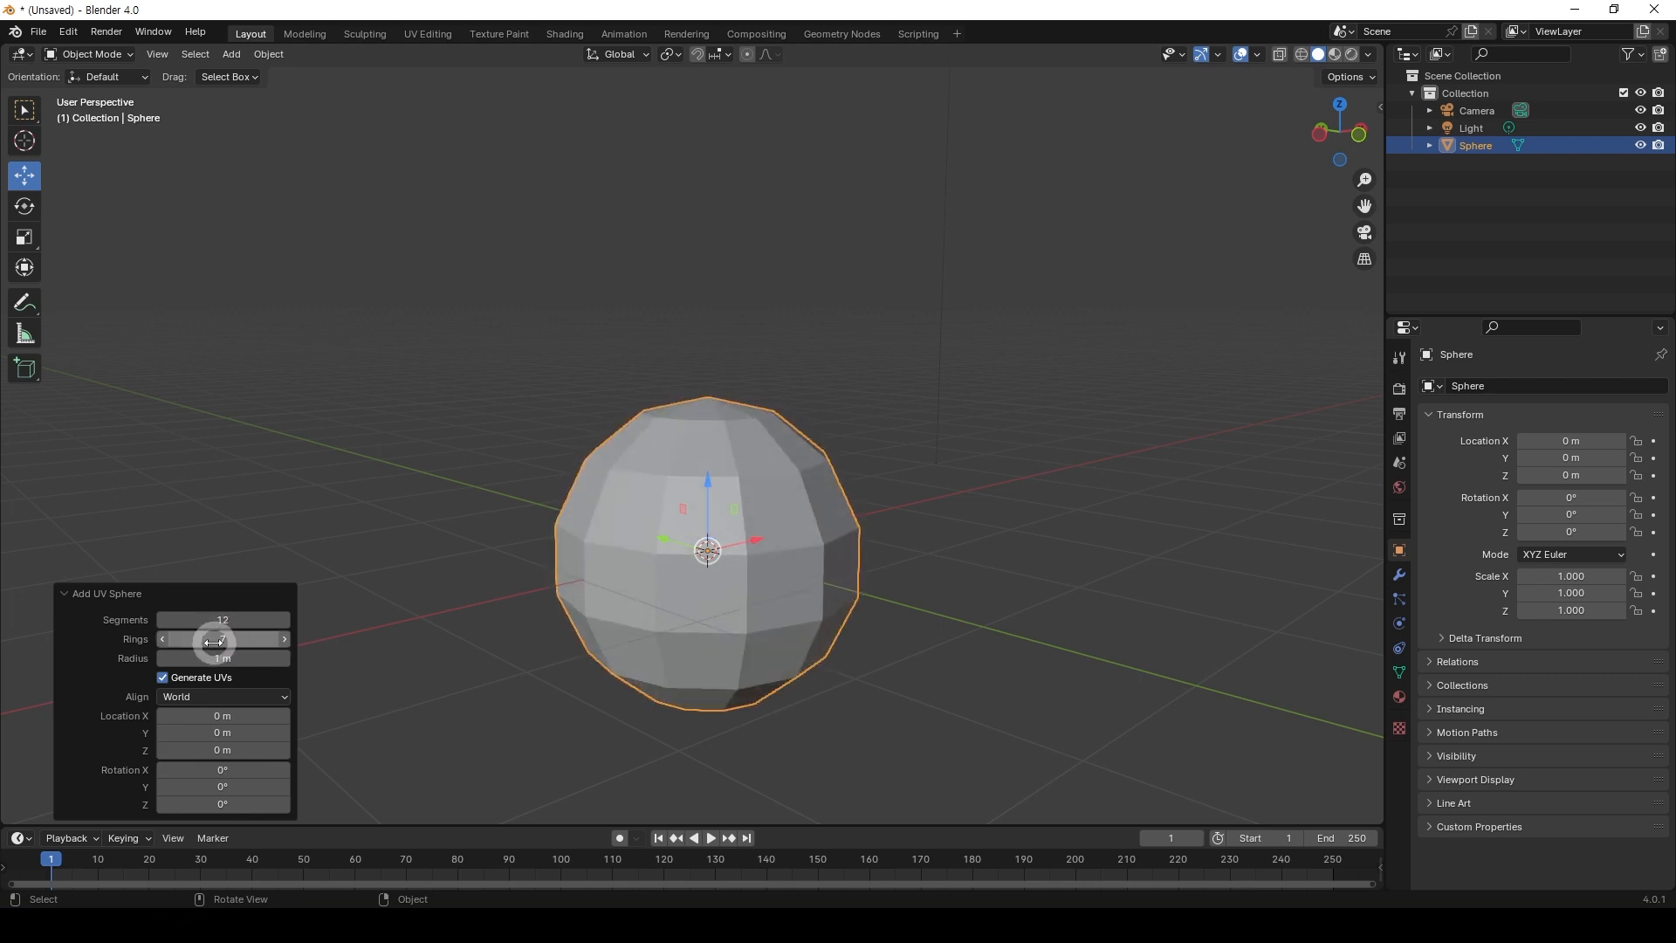
click(163, 640)
click(162, 638)
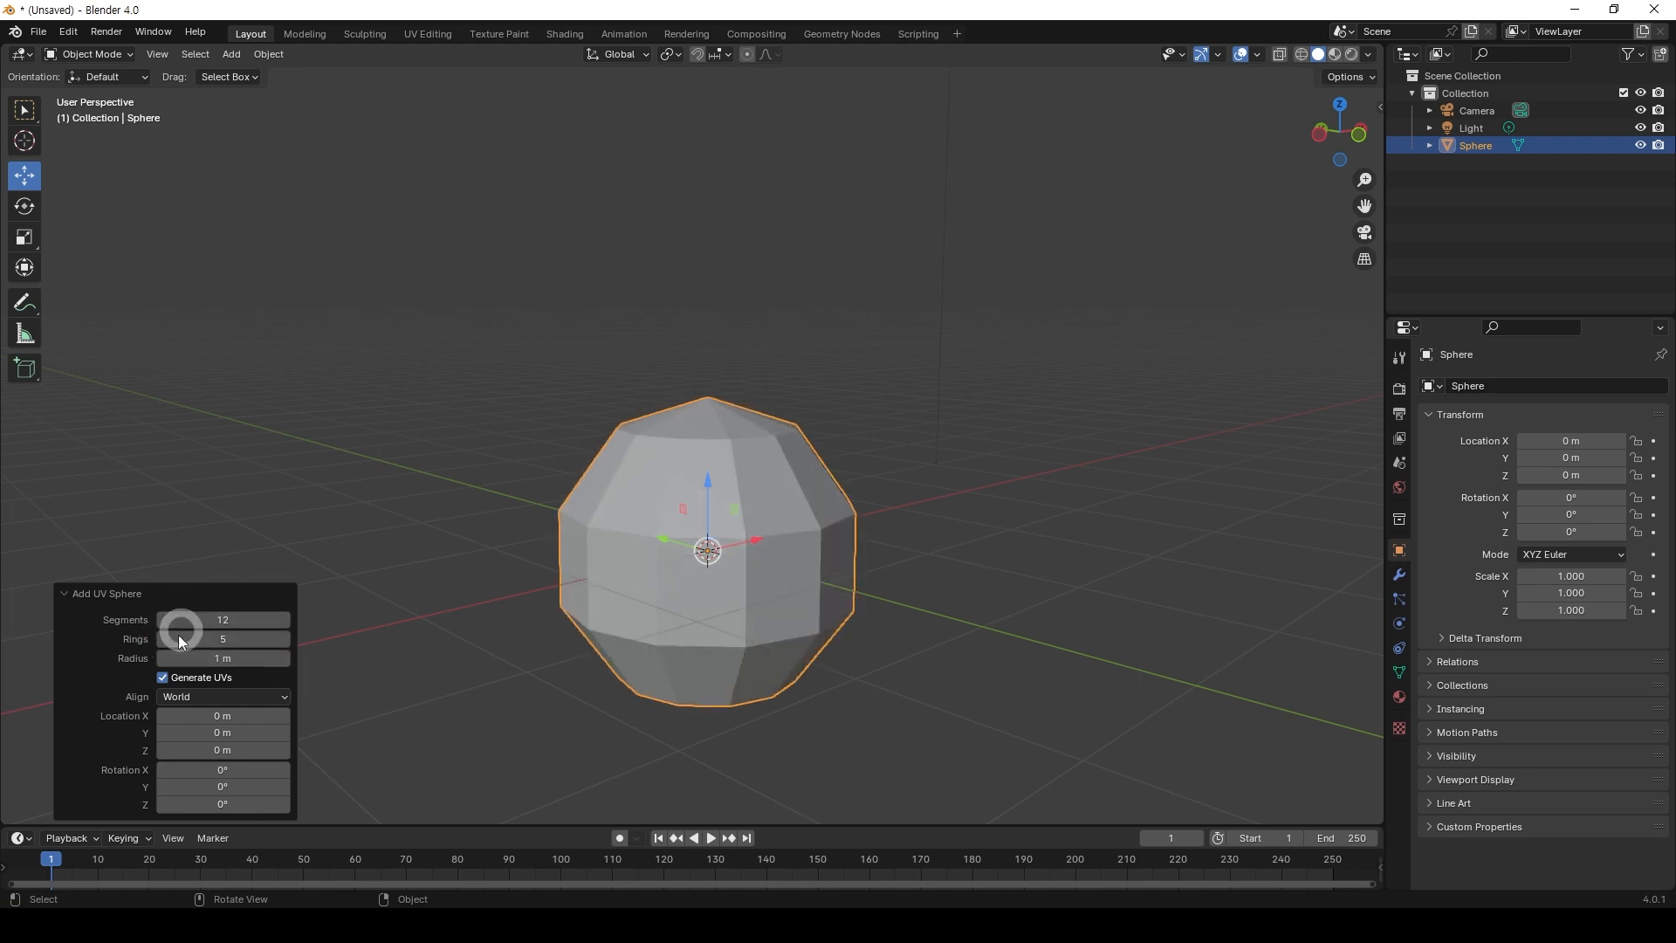
Try the UV sphere with 4 rings, and raise its rings to 13
click(162, 642)
middle_drag(704, 569, 662, 487)
middle_drag(655, 552, 579, 511)
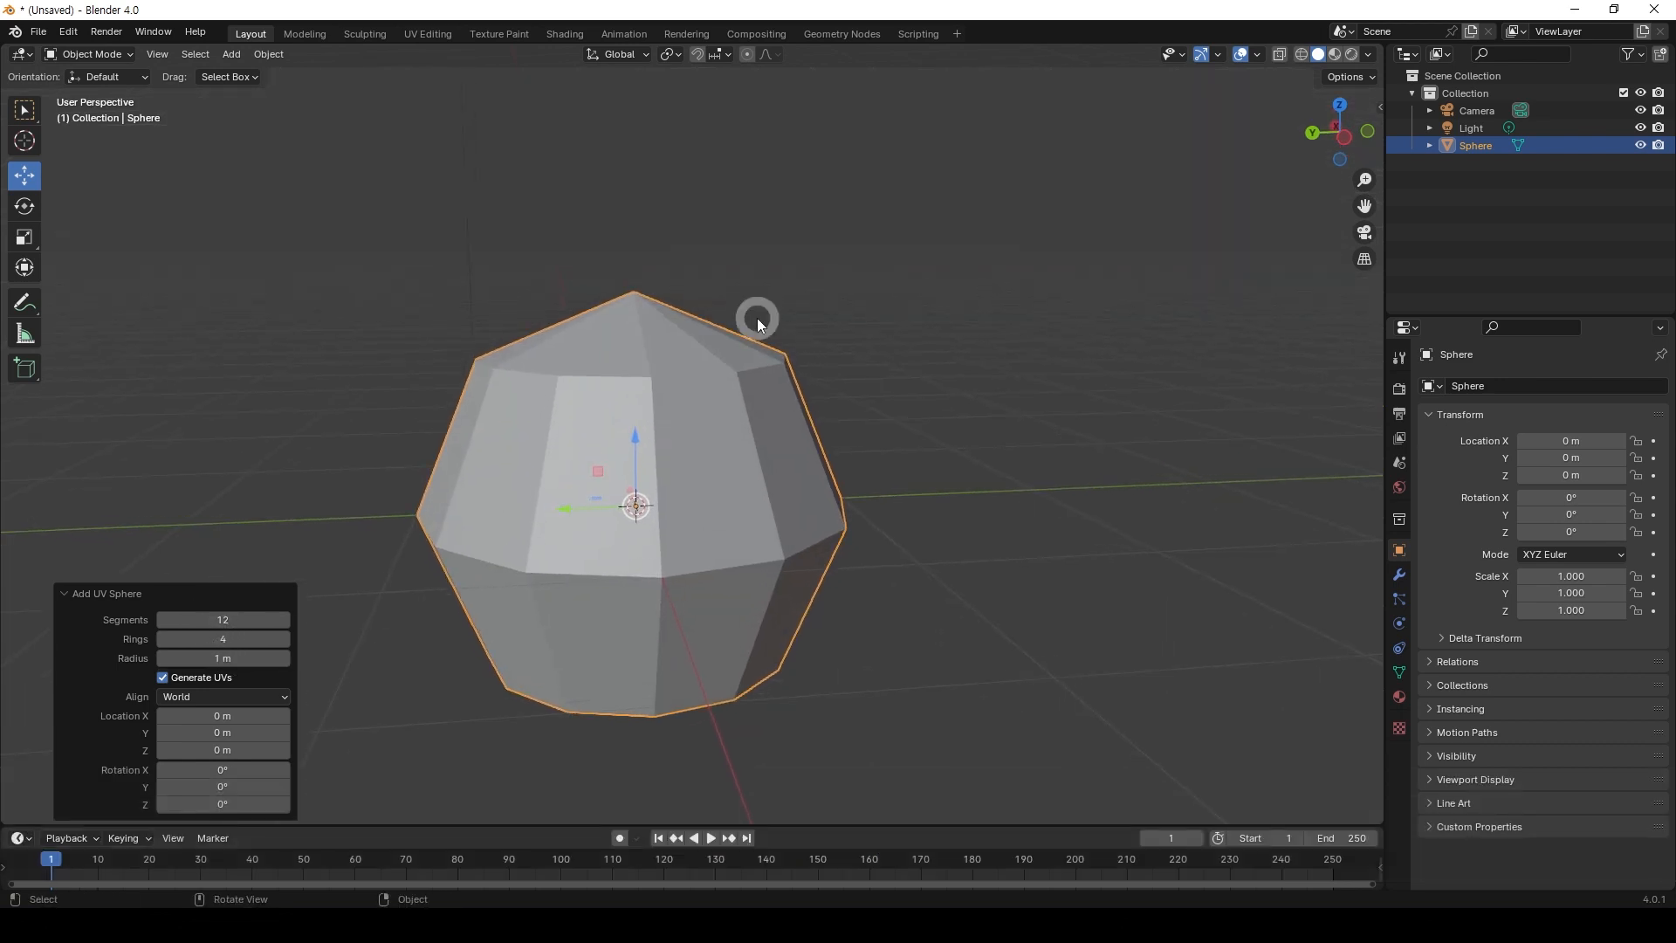
drag(208, 638, 226, 640)
mouse_move(705, 401)
middle_down()
mouse_move(684, 449)
mouse_move(673, 436)
mouse_move(704, 417)
middle_up()
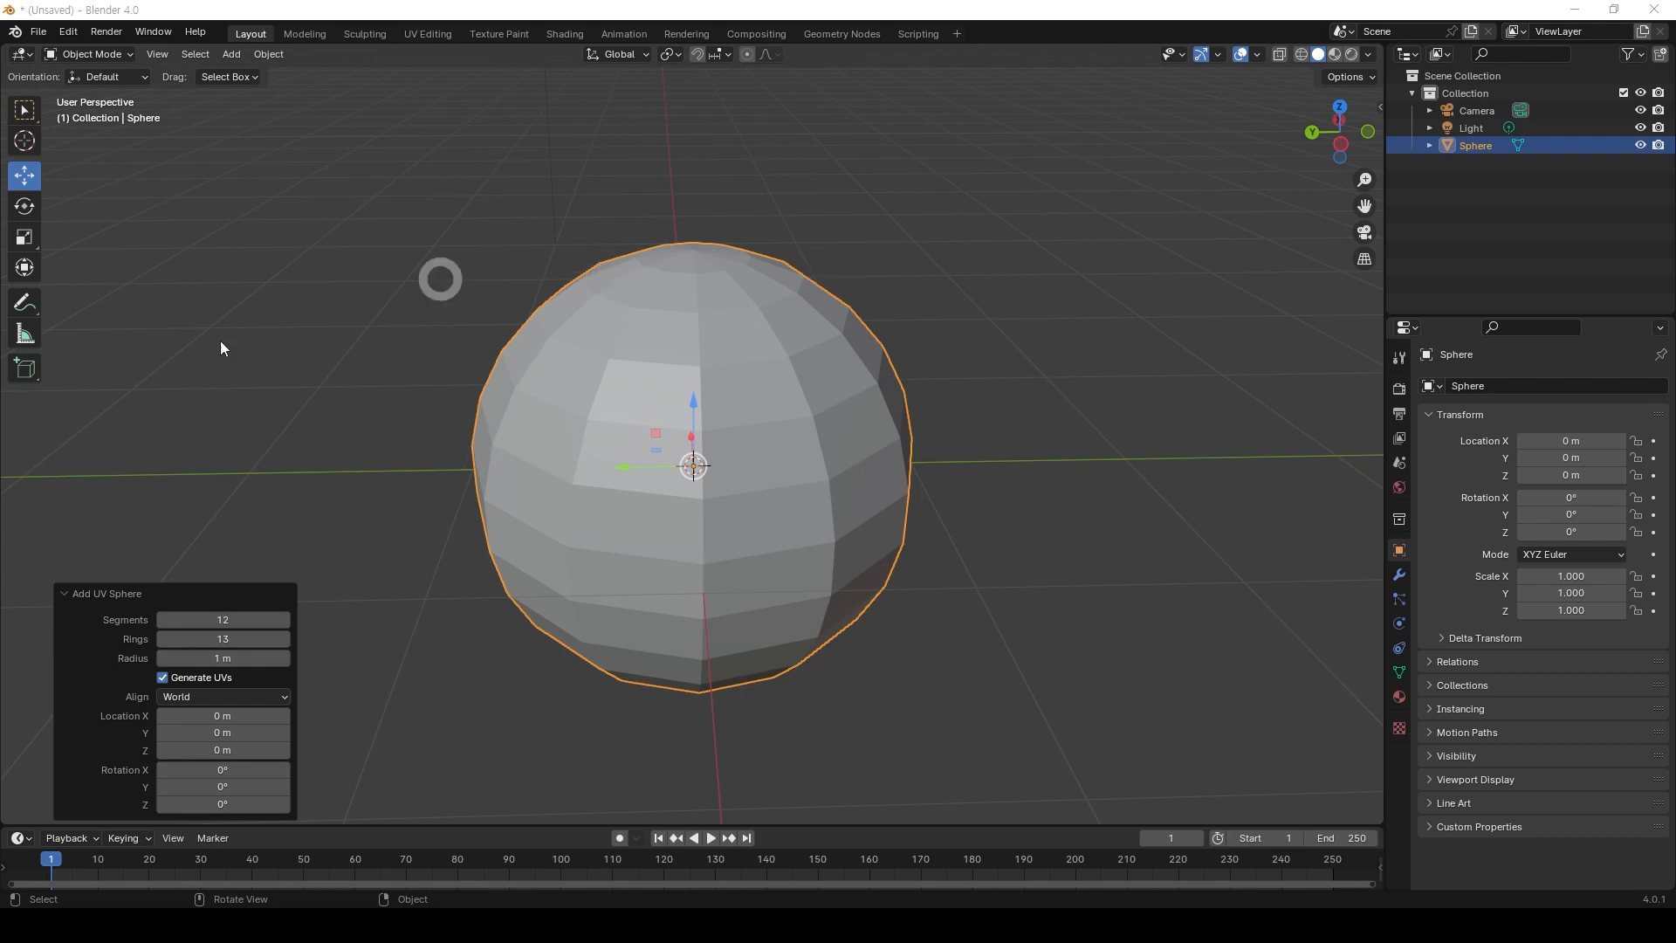
Readjust the UV sphere's segments and rings, and deselect and reselect the sphere to close its creation settings
drag(225, 620, 206, 638)
click(1038, 297)
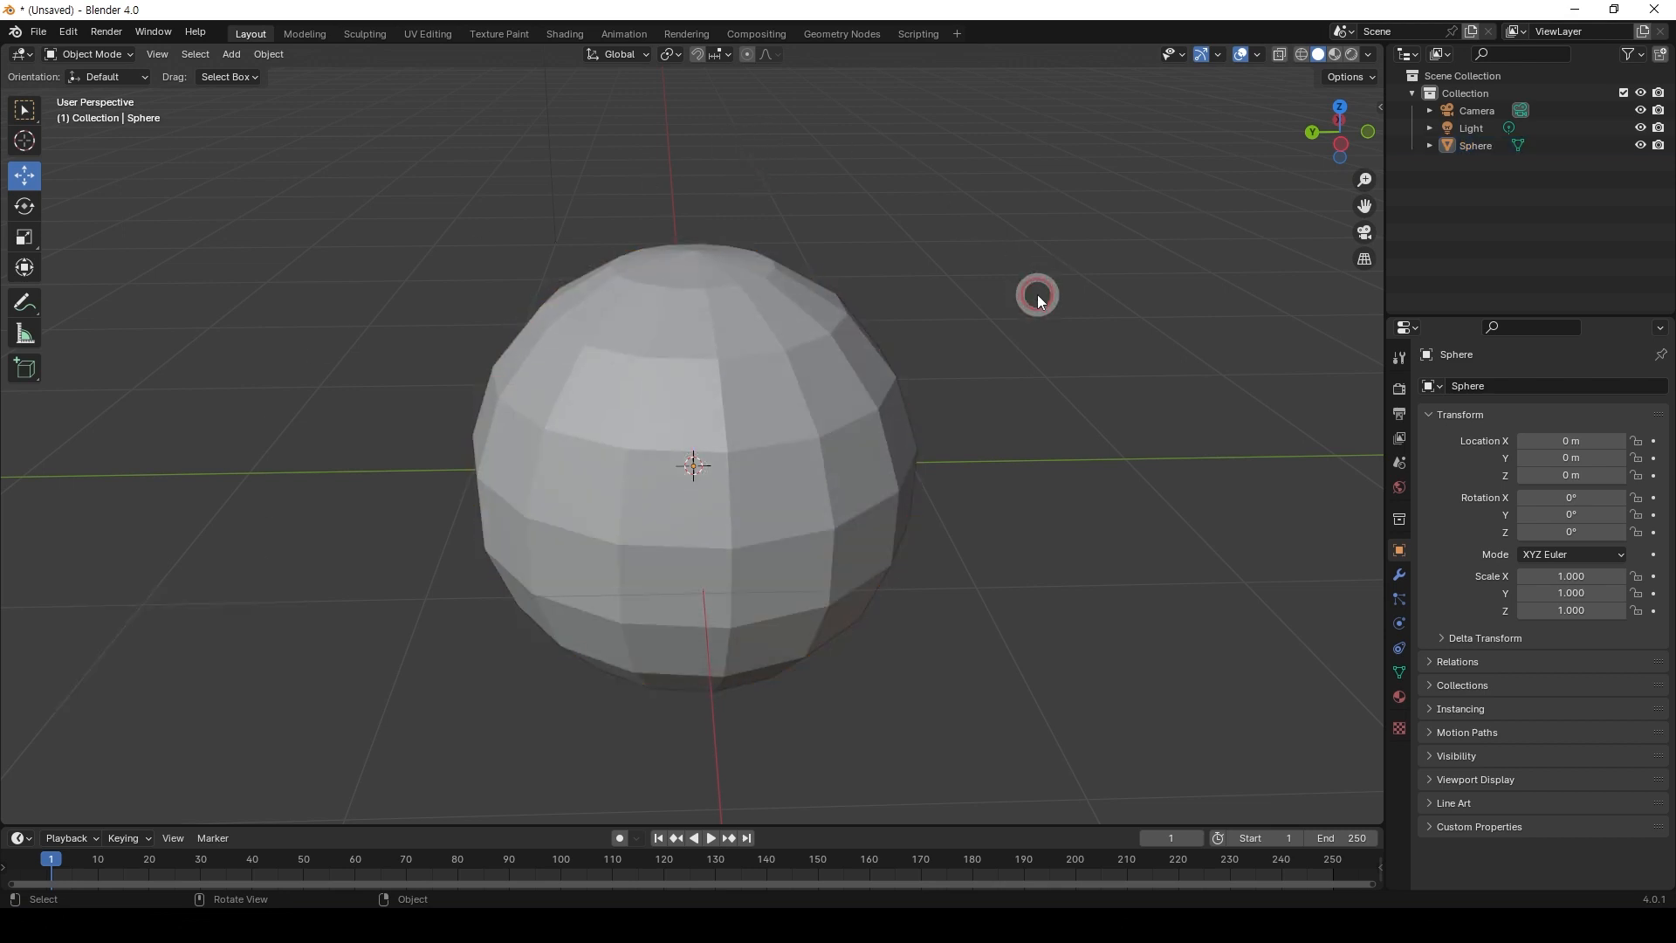
click(620, 398)
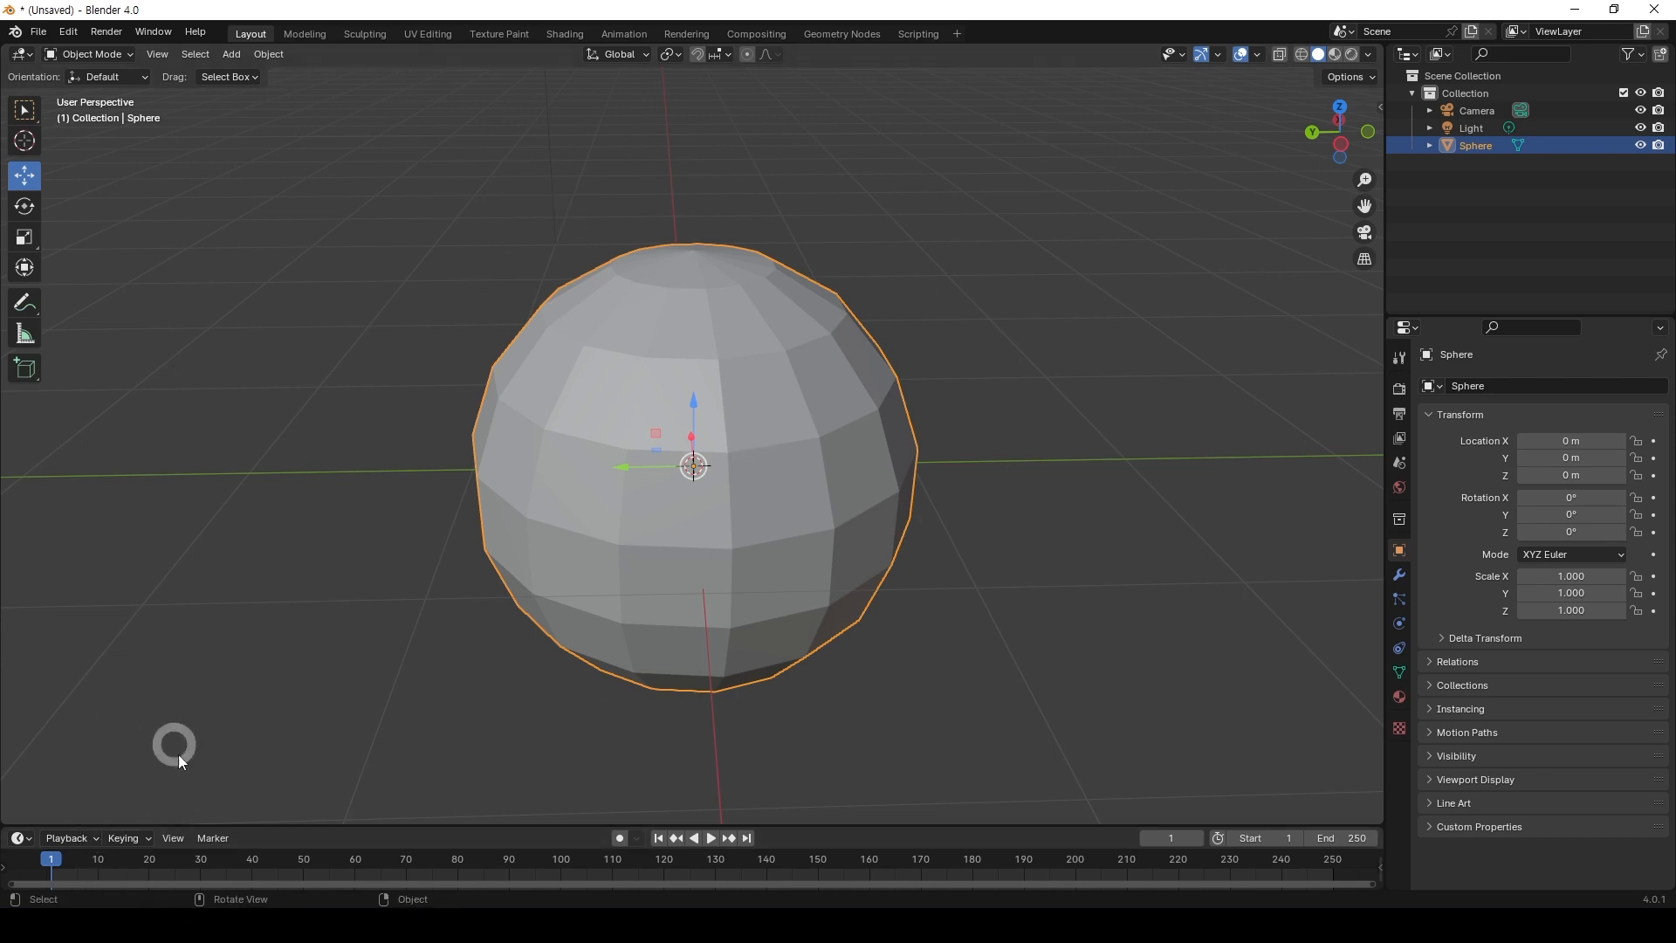
Move the sphere to about -0.04 m in Y and raise it about 0.16 m in Z
middle_drag(657, 436, 637, 471)
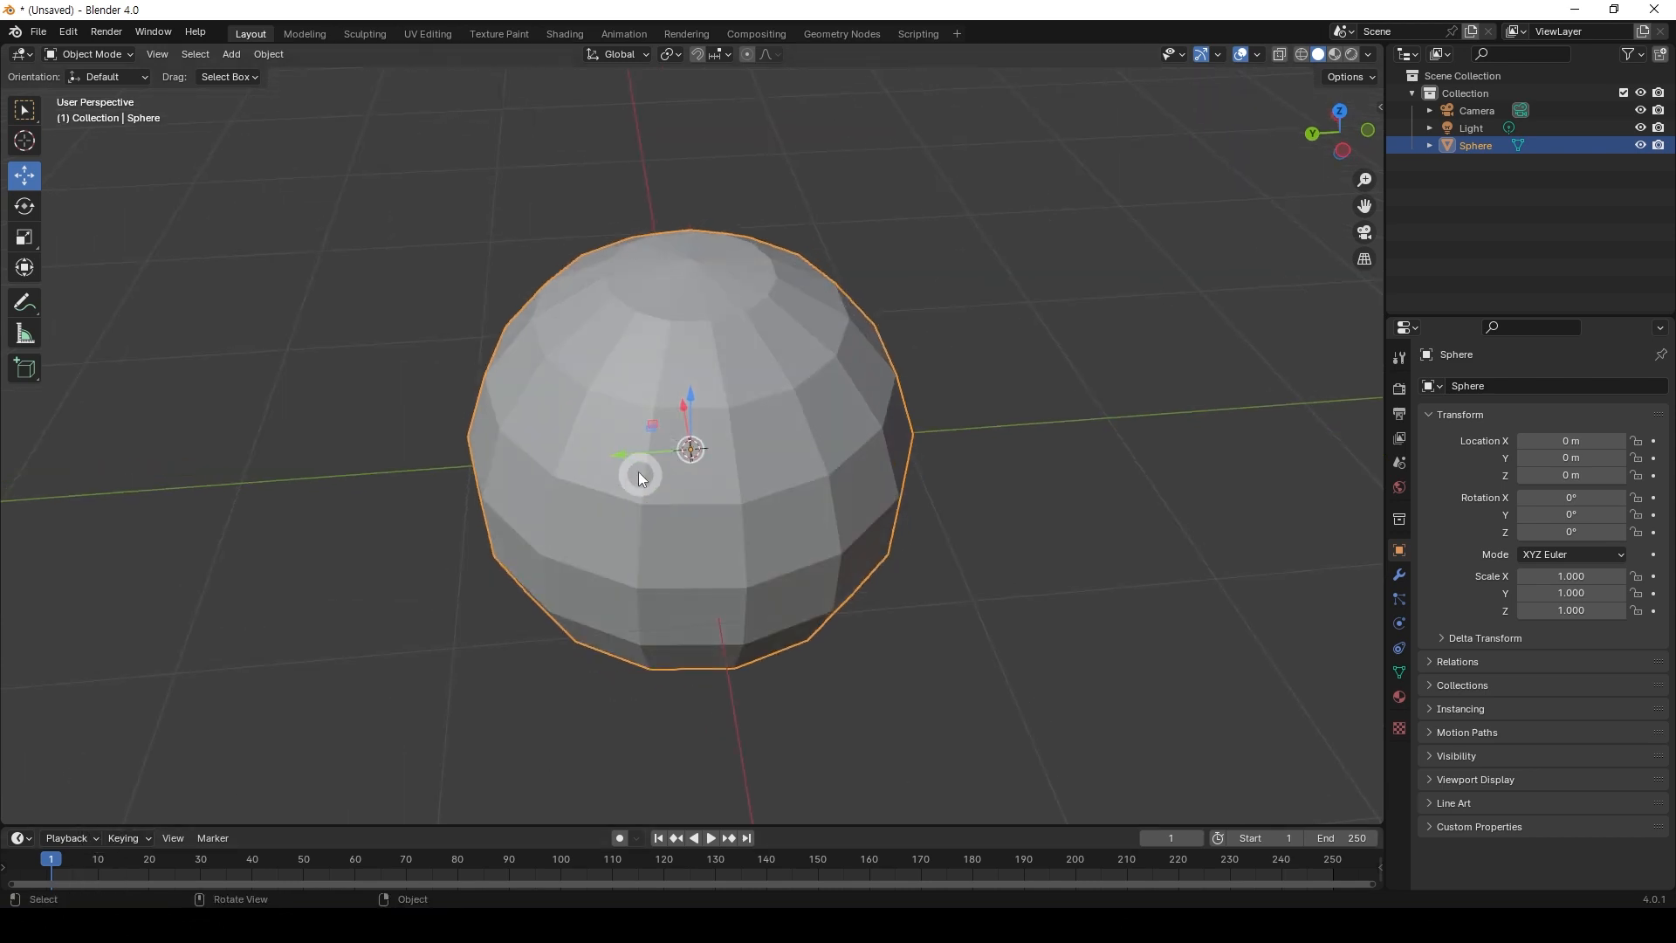
drag(637, 472, 557, 594)
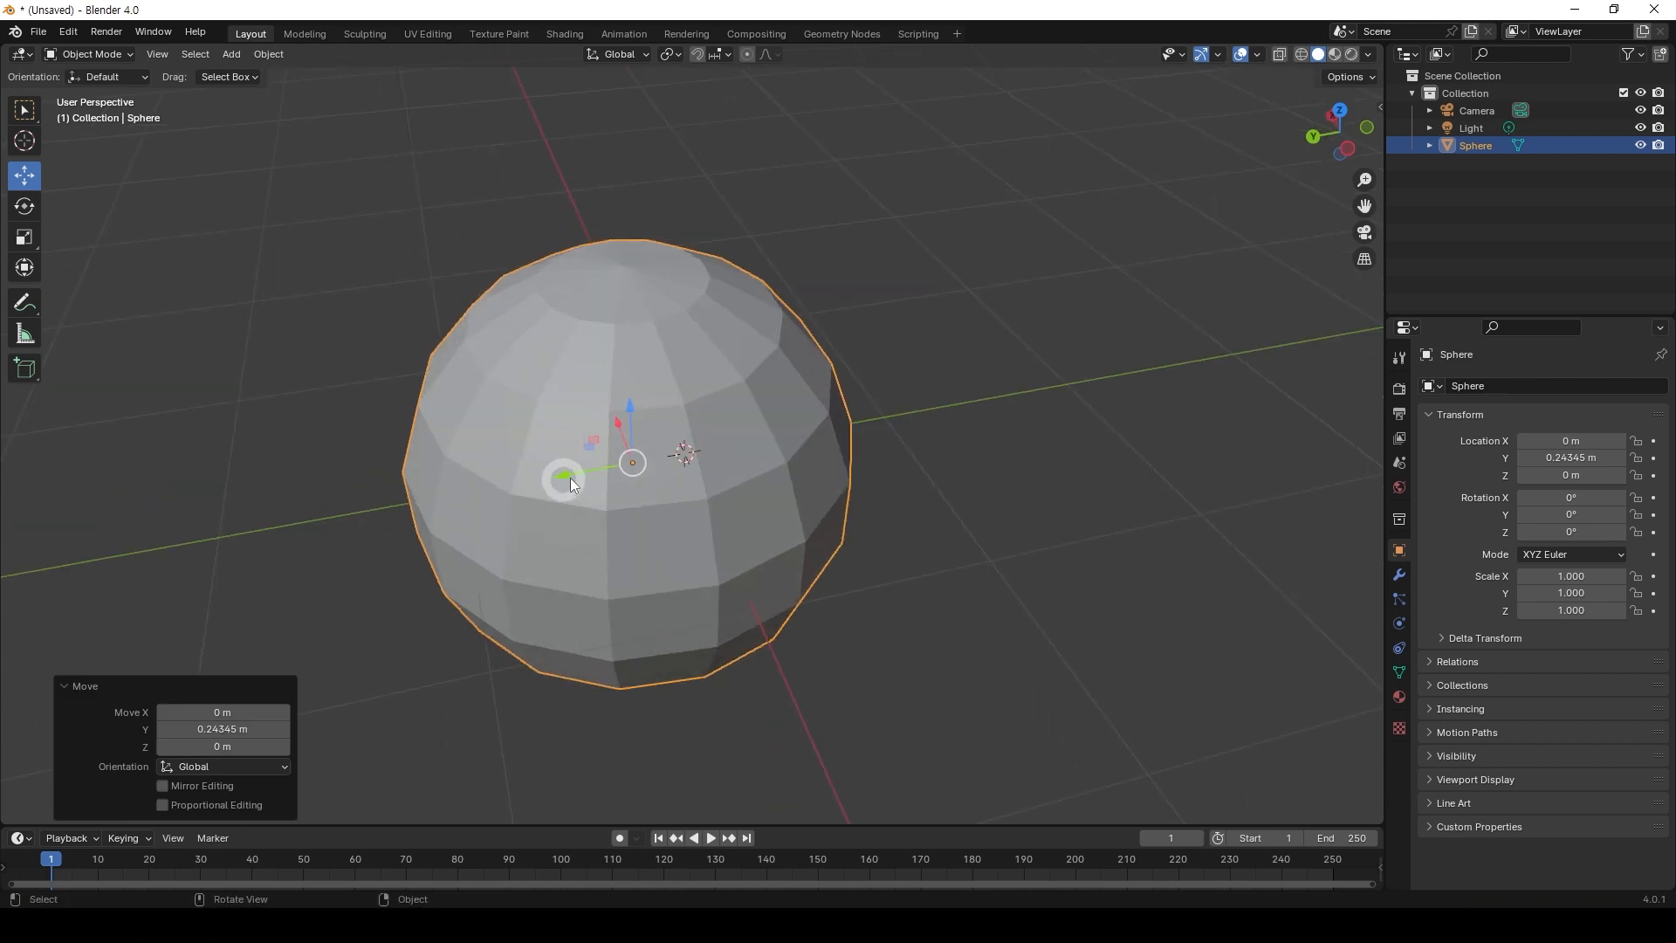
drag(568, 475, 632, 470)
middle_drag(632, 469, 726, 494)
drag(666, 404, 666, 373)
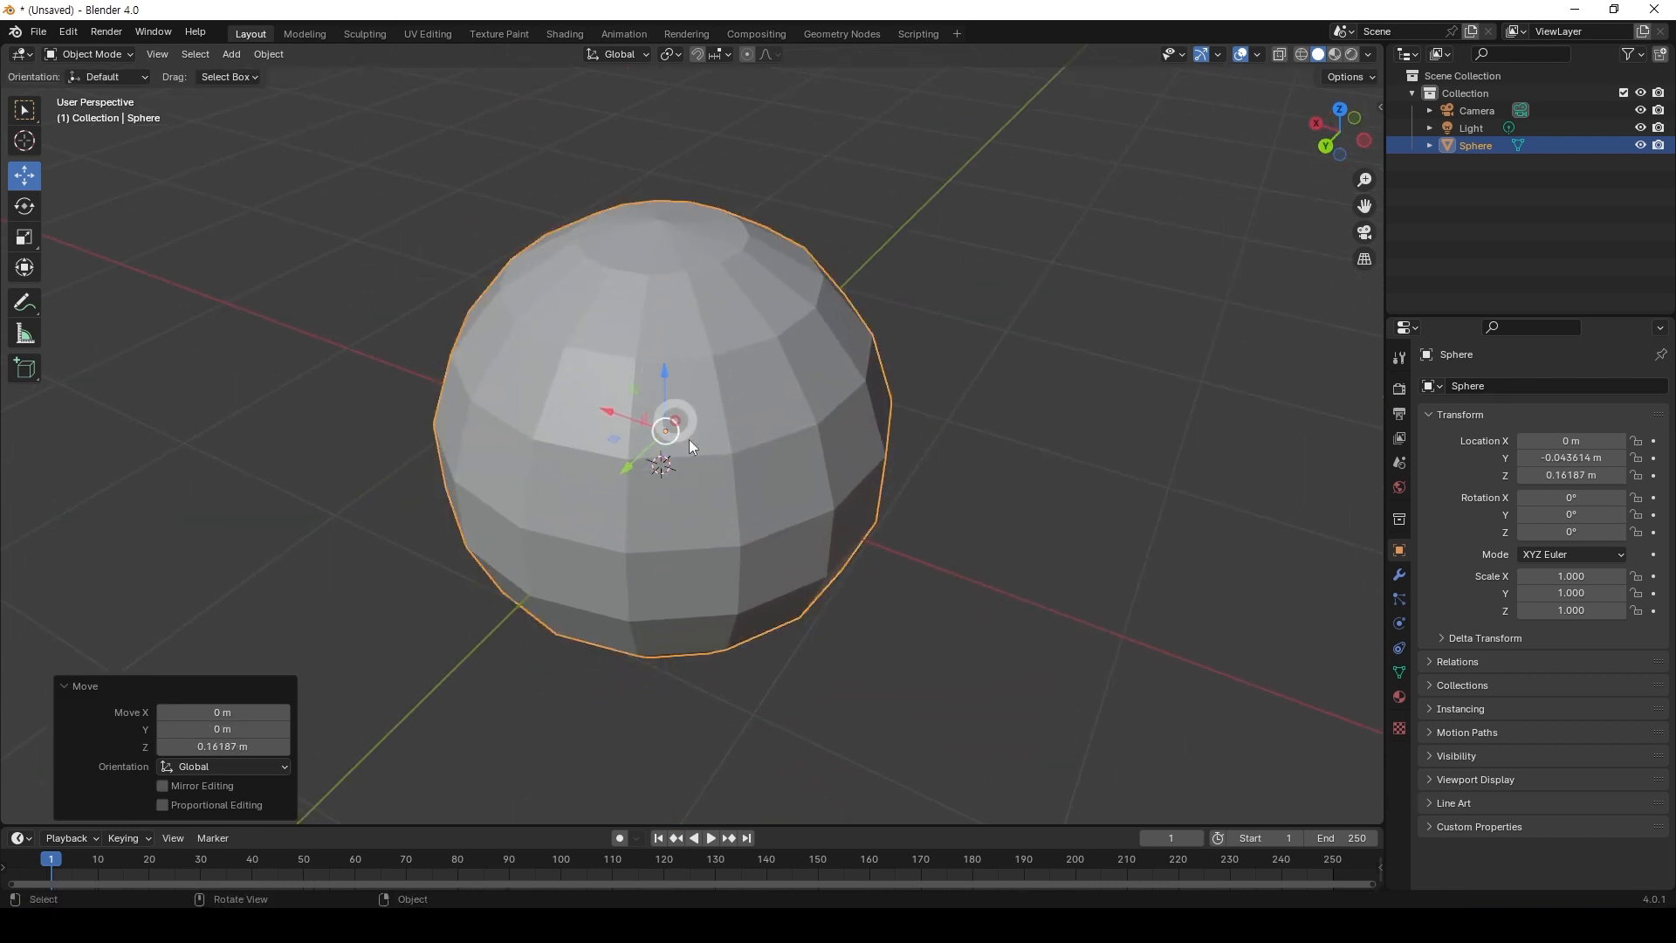
middle_drag(742, 510, 766, 478)
Delete the UV sphere
click(1059, 286)
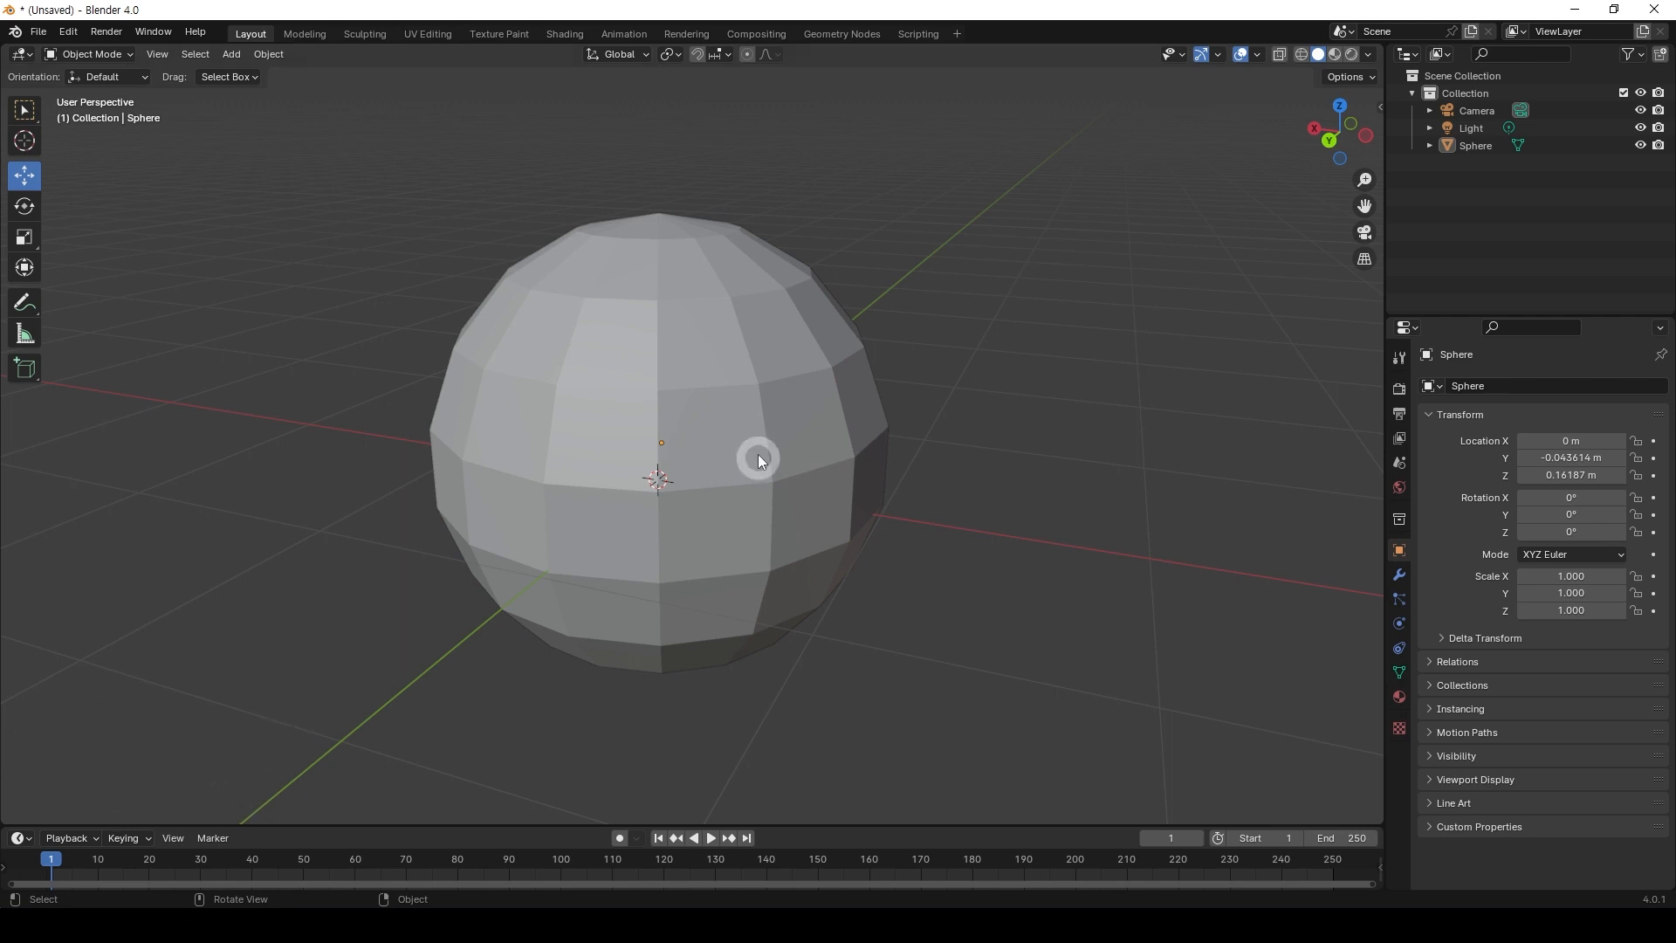
click(824, 595)
key(x)
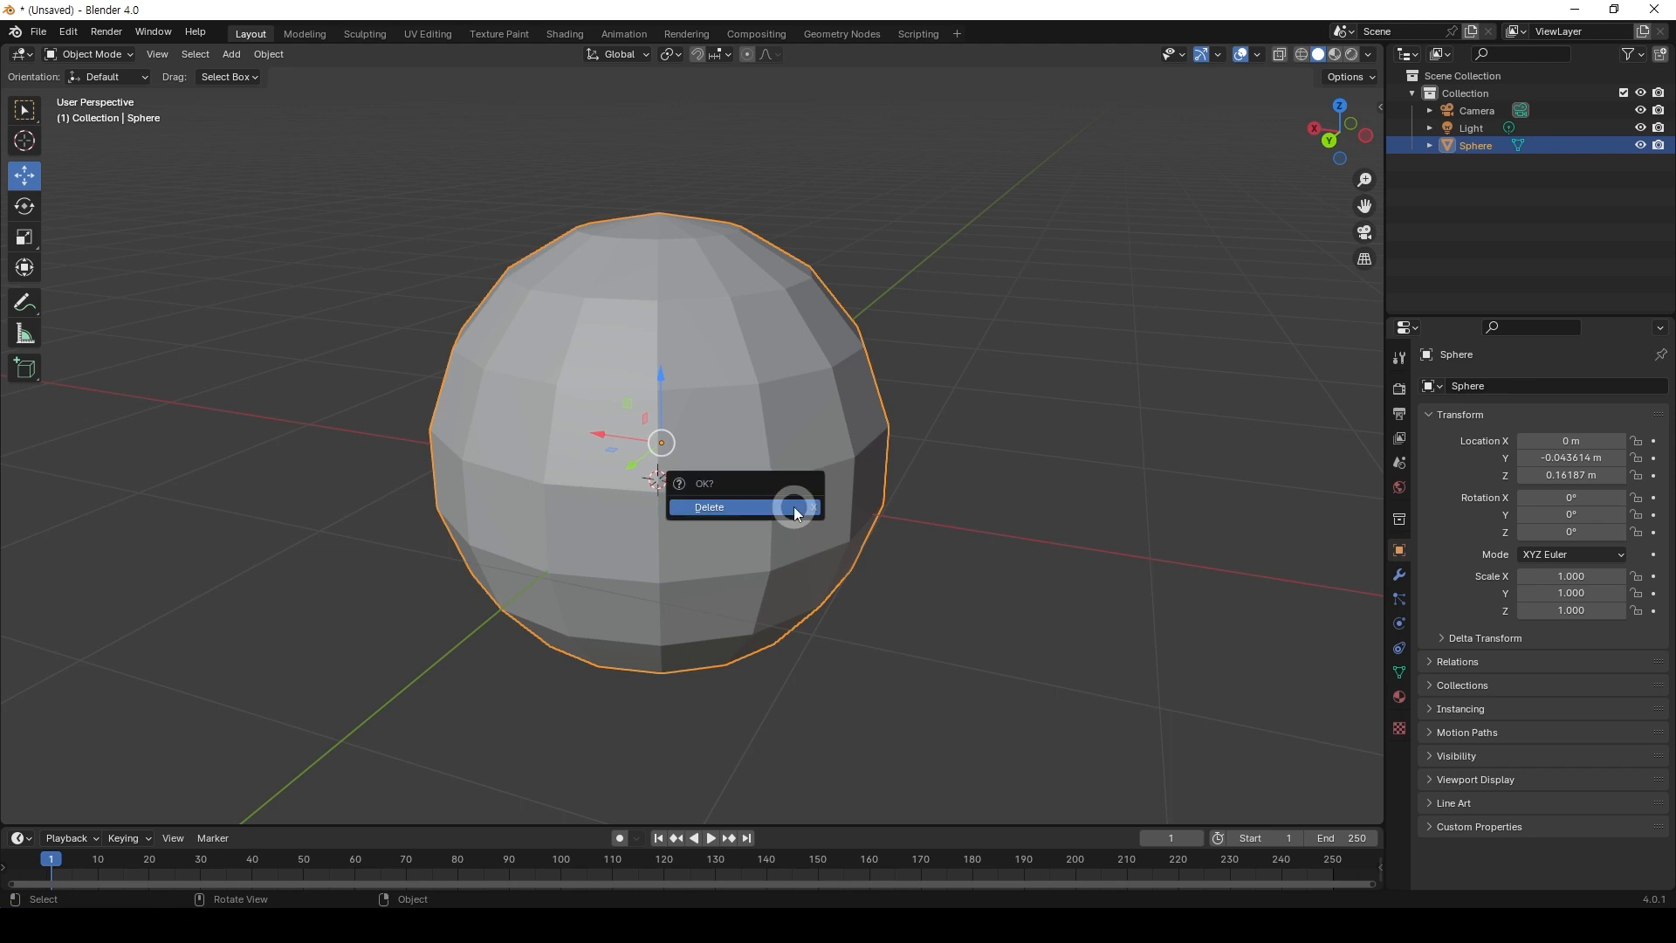
click(752, 507)
Add a cylinder at the origin with 8 vertices
key(shift+a)
mouse_move(754, 510)
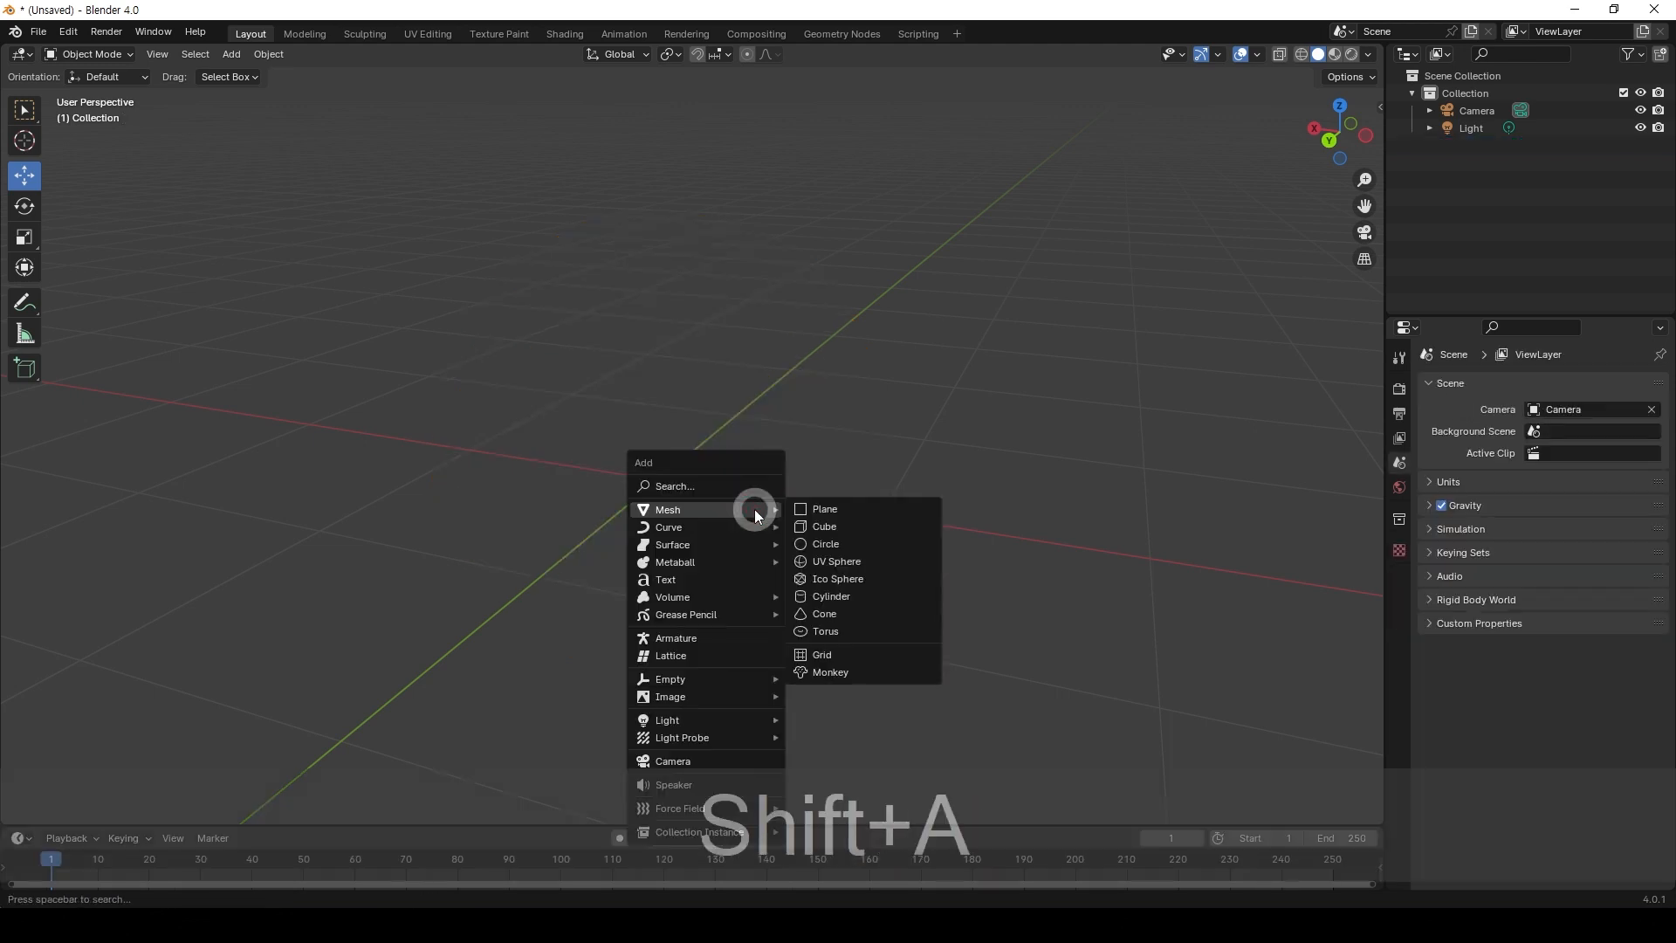
click(874, 560)
drag(288, 620, 236, 637)
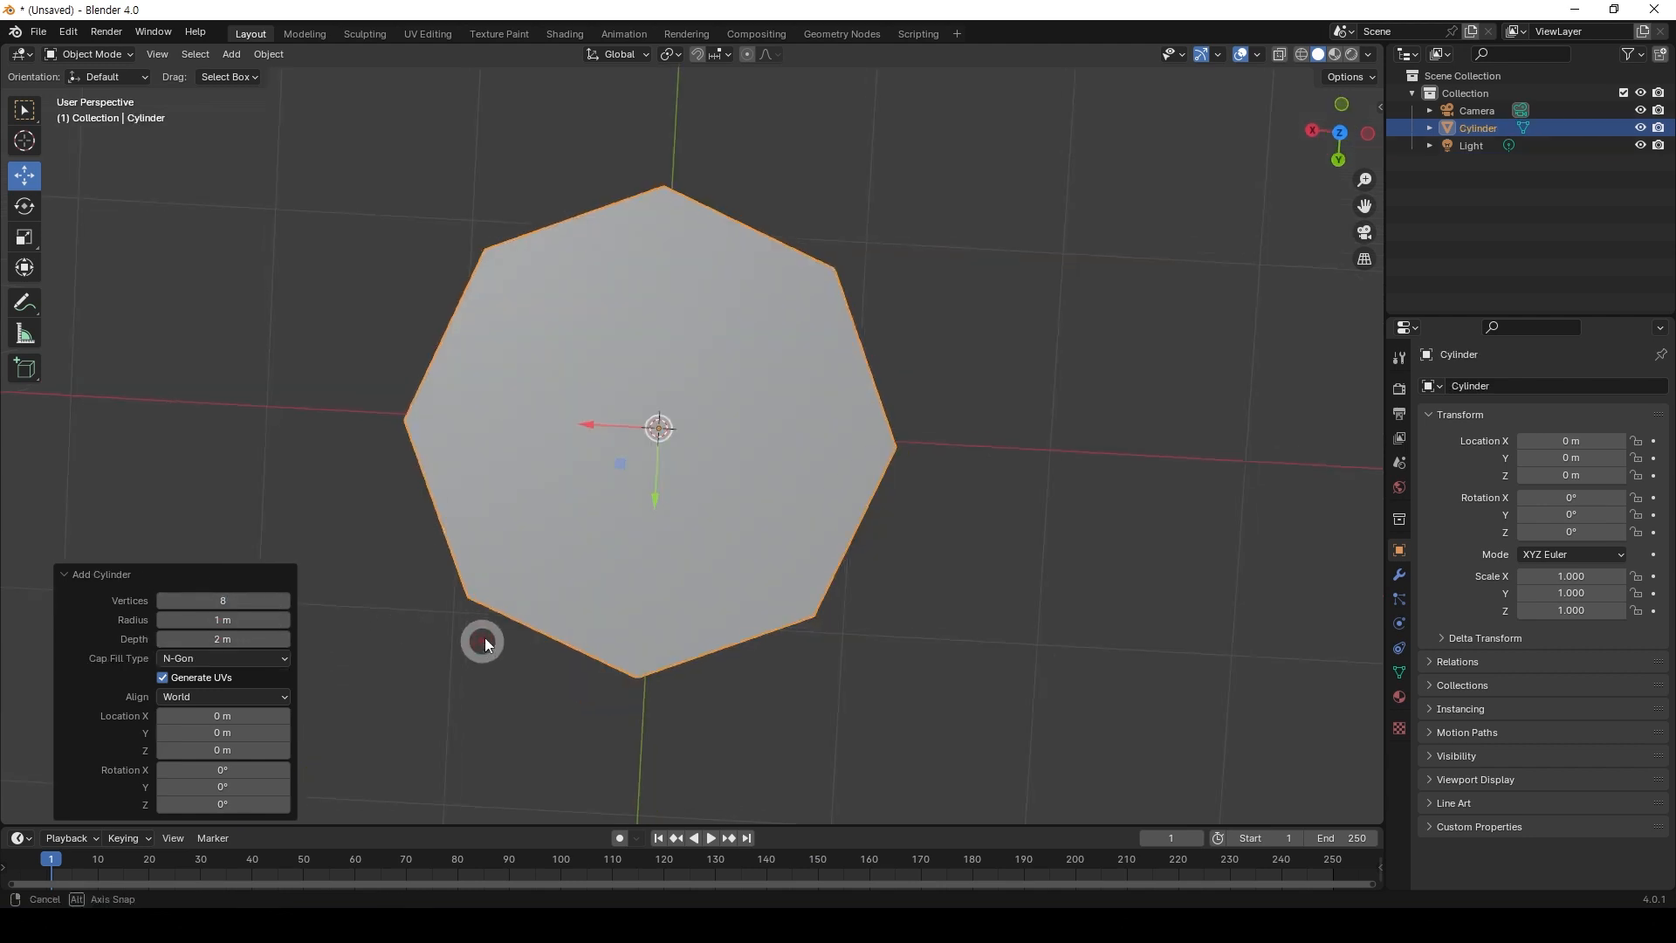
middle_drag(485, 637, 725, 611)
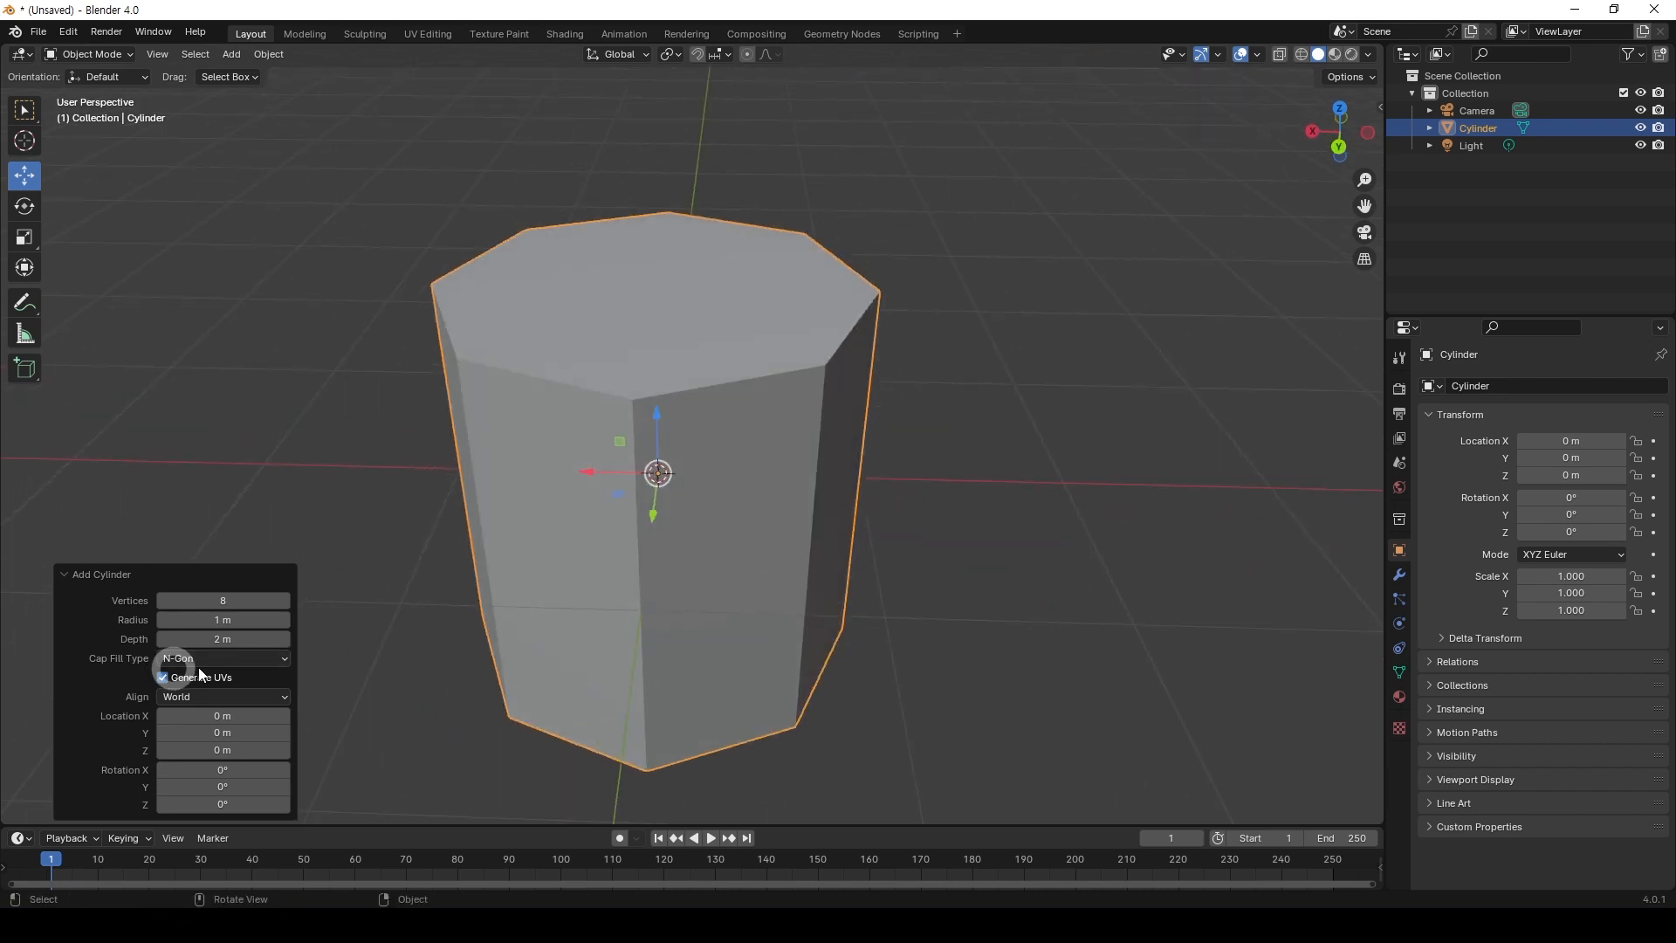
Reduce the cylinder's radius to about 0.15 m and readjust its vertex count
drag(246, 620, 882, 402)
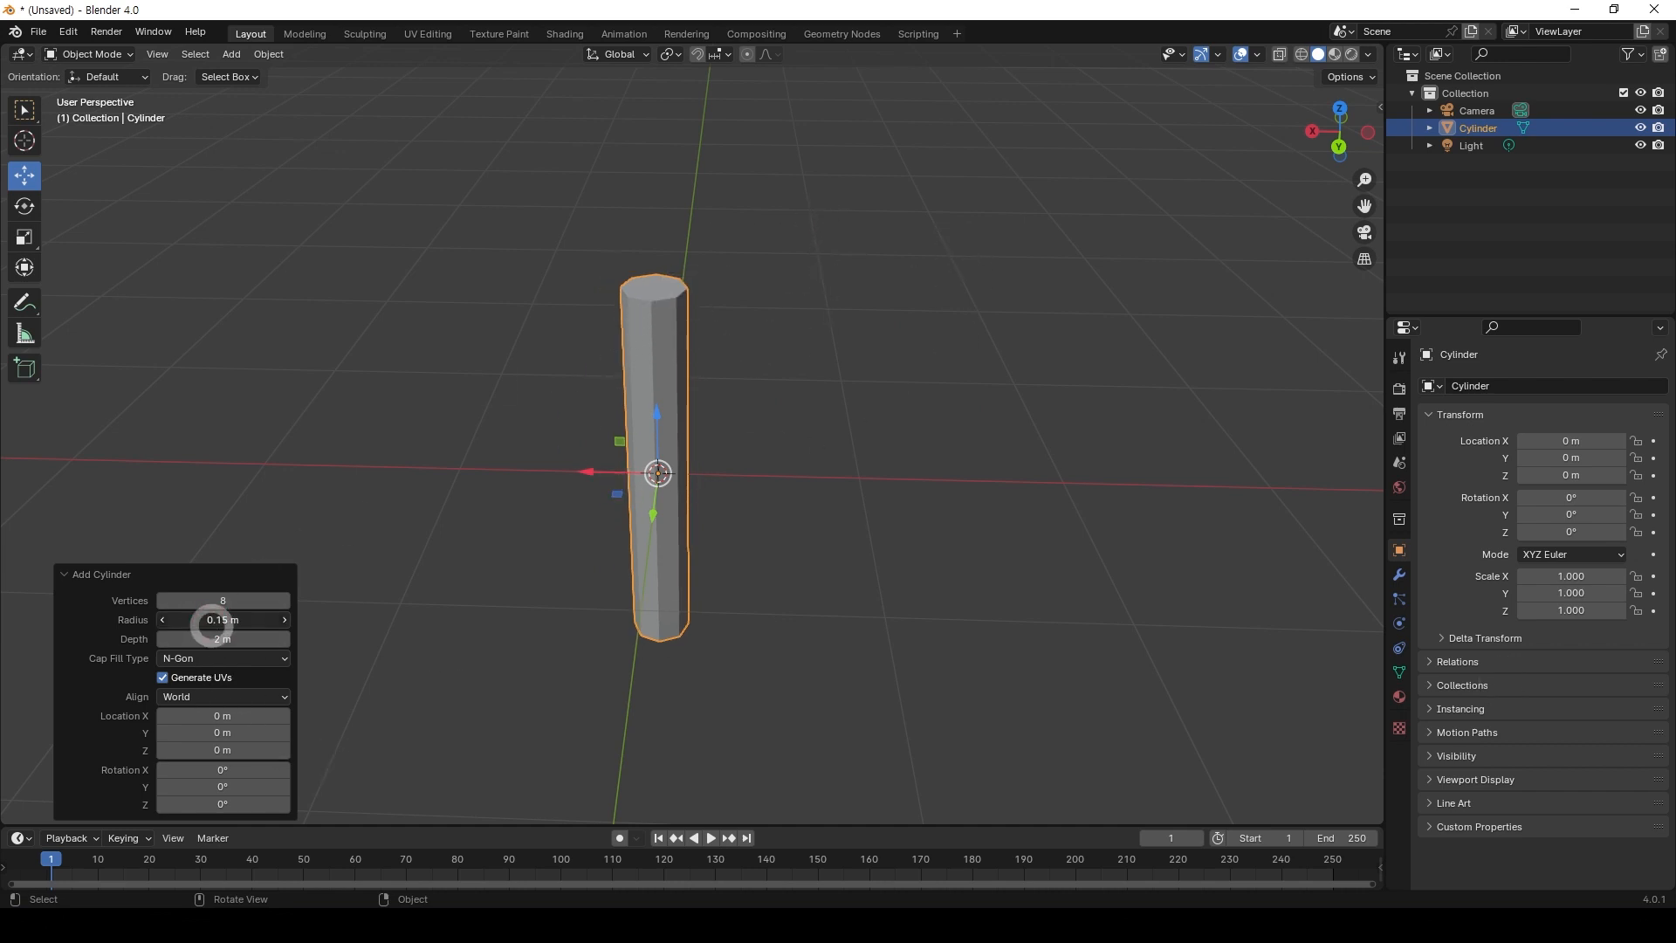
mouse_move(213, 621)
mouse_down()
mouse_move(277, 640)
mouse_move(232, 599)
mouse_move(206, 601)
mouse_up()
middle_drag(680, 406, 625, 482)
Delete the cylinder and add an ico sphere at the origin
key(Delete)
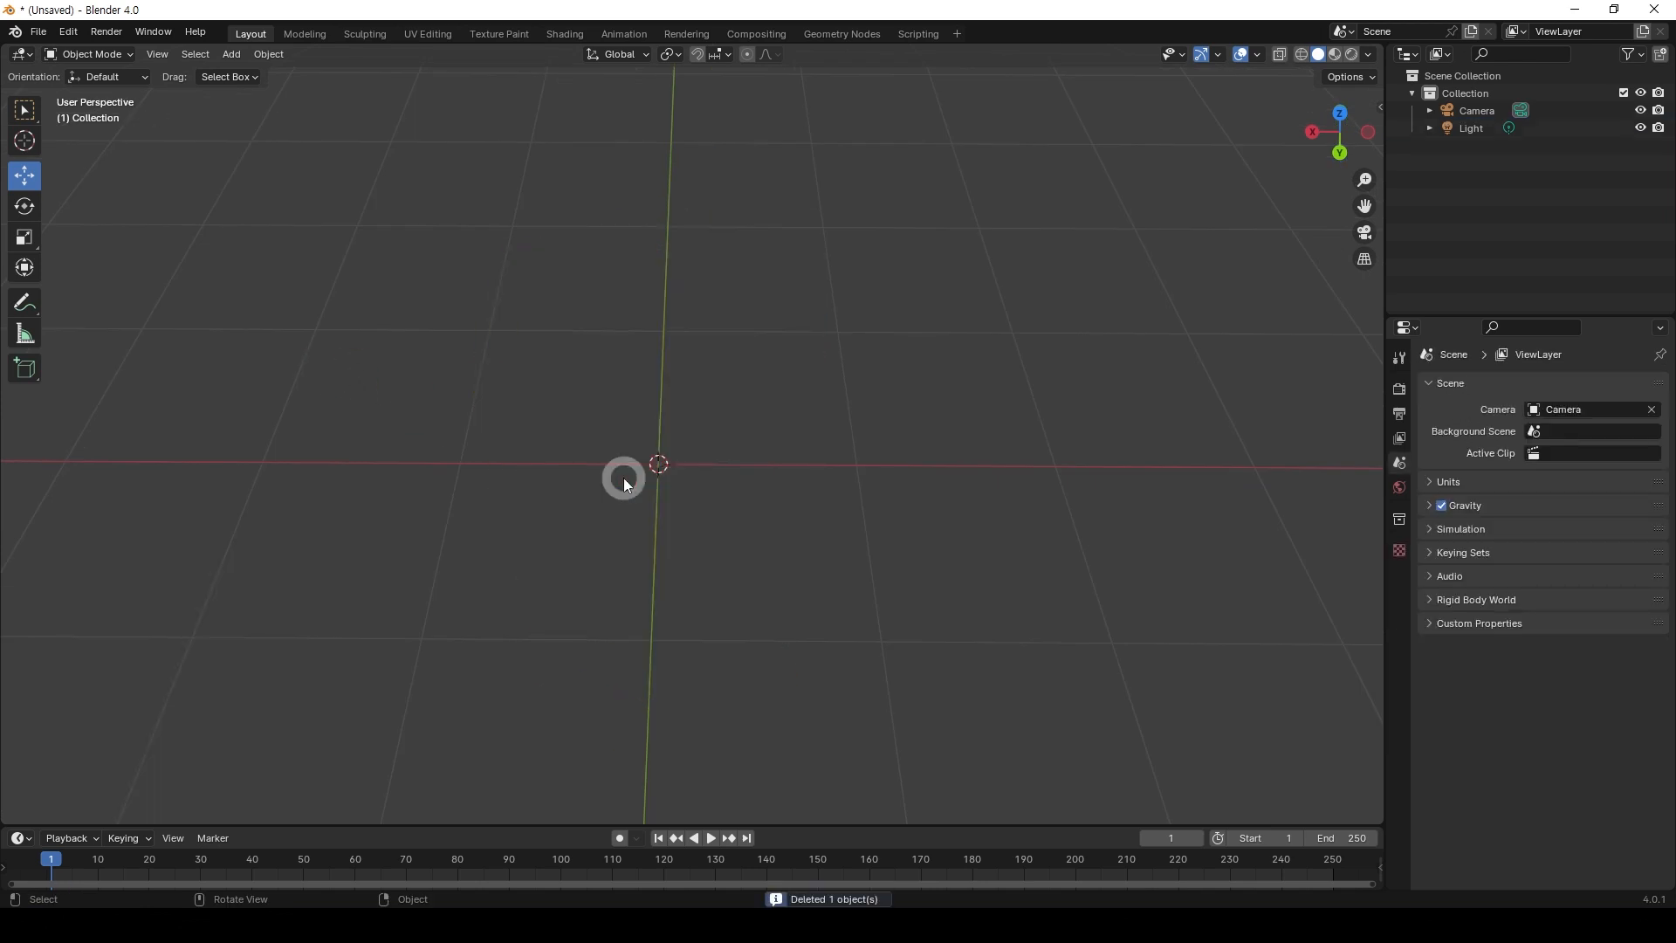
key(shift+a)
mouse_move(623, 479)
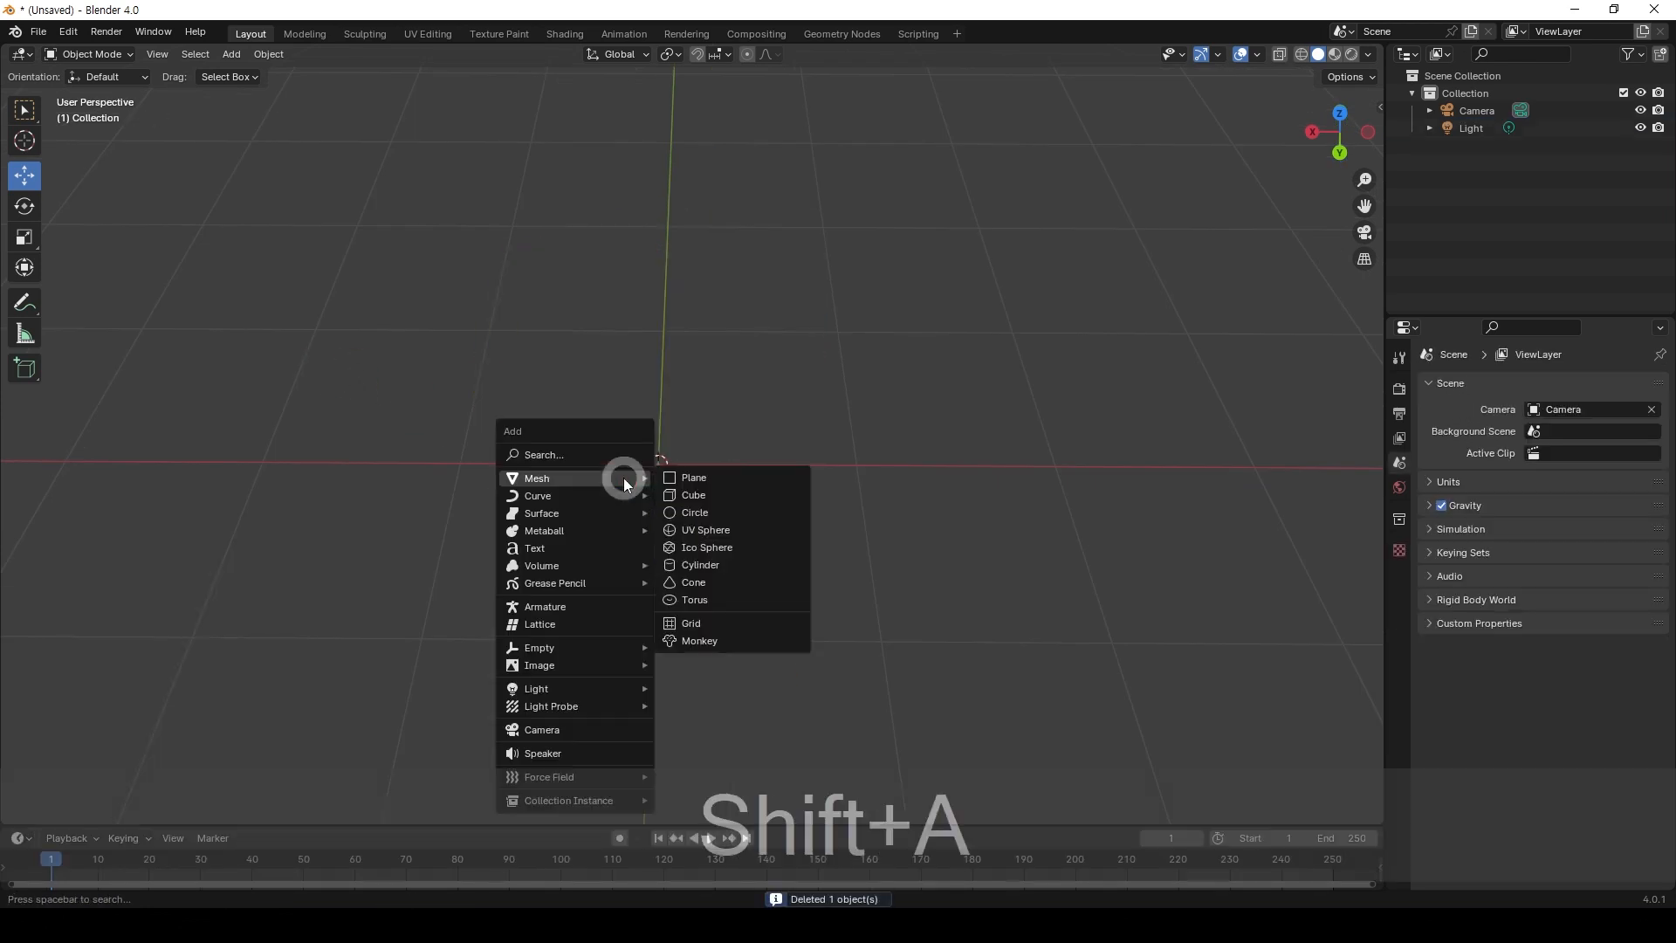
click(784, 547)
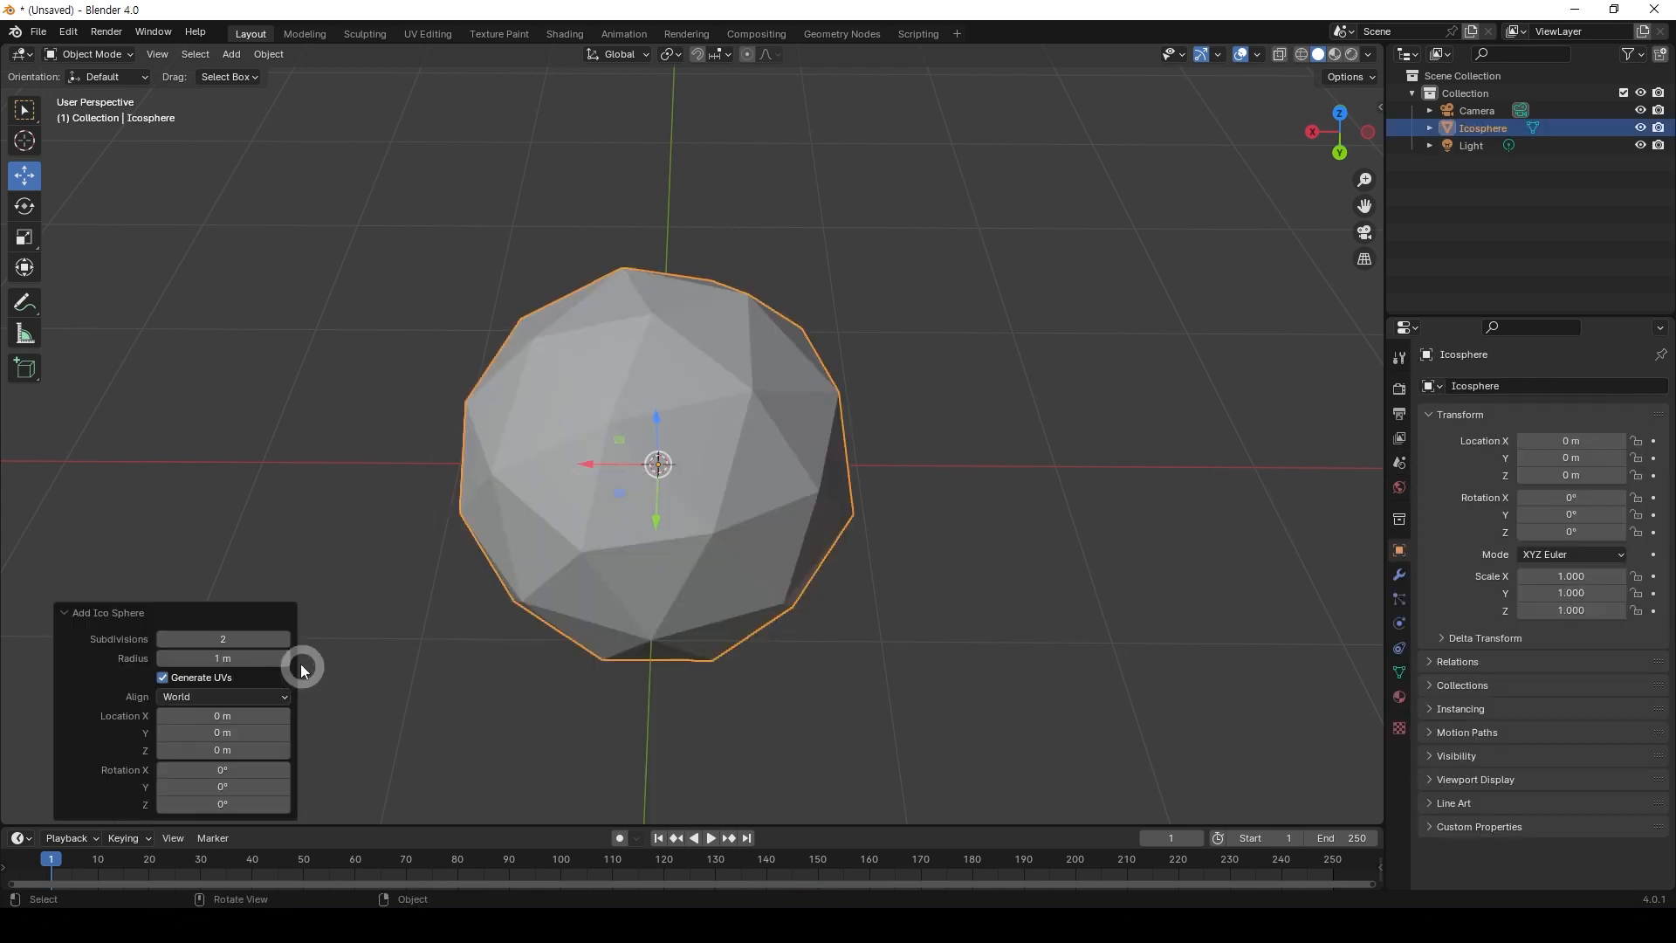
Vary the ico sphere's subdivisions, and delete the ico sphere
mouse_move(223, 638)
mouse_down()
mouse_move(251, 630)
mouse_move(199, 642)
mouse_move(245, 632)
mouse_move(205, 634)
mouse_move(226, 633)
mouse_up()
middle_drag(663, 470, 853, 613)
key(Delete)
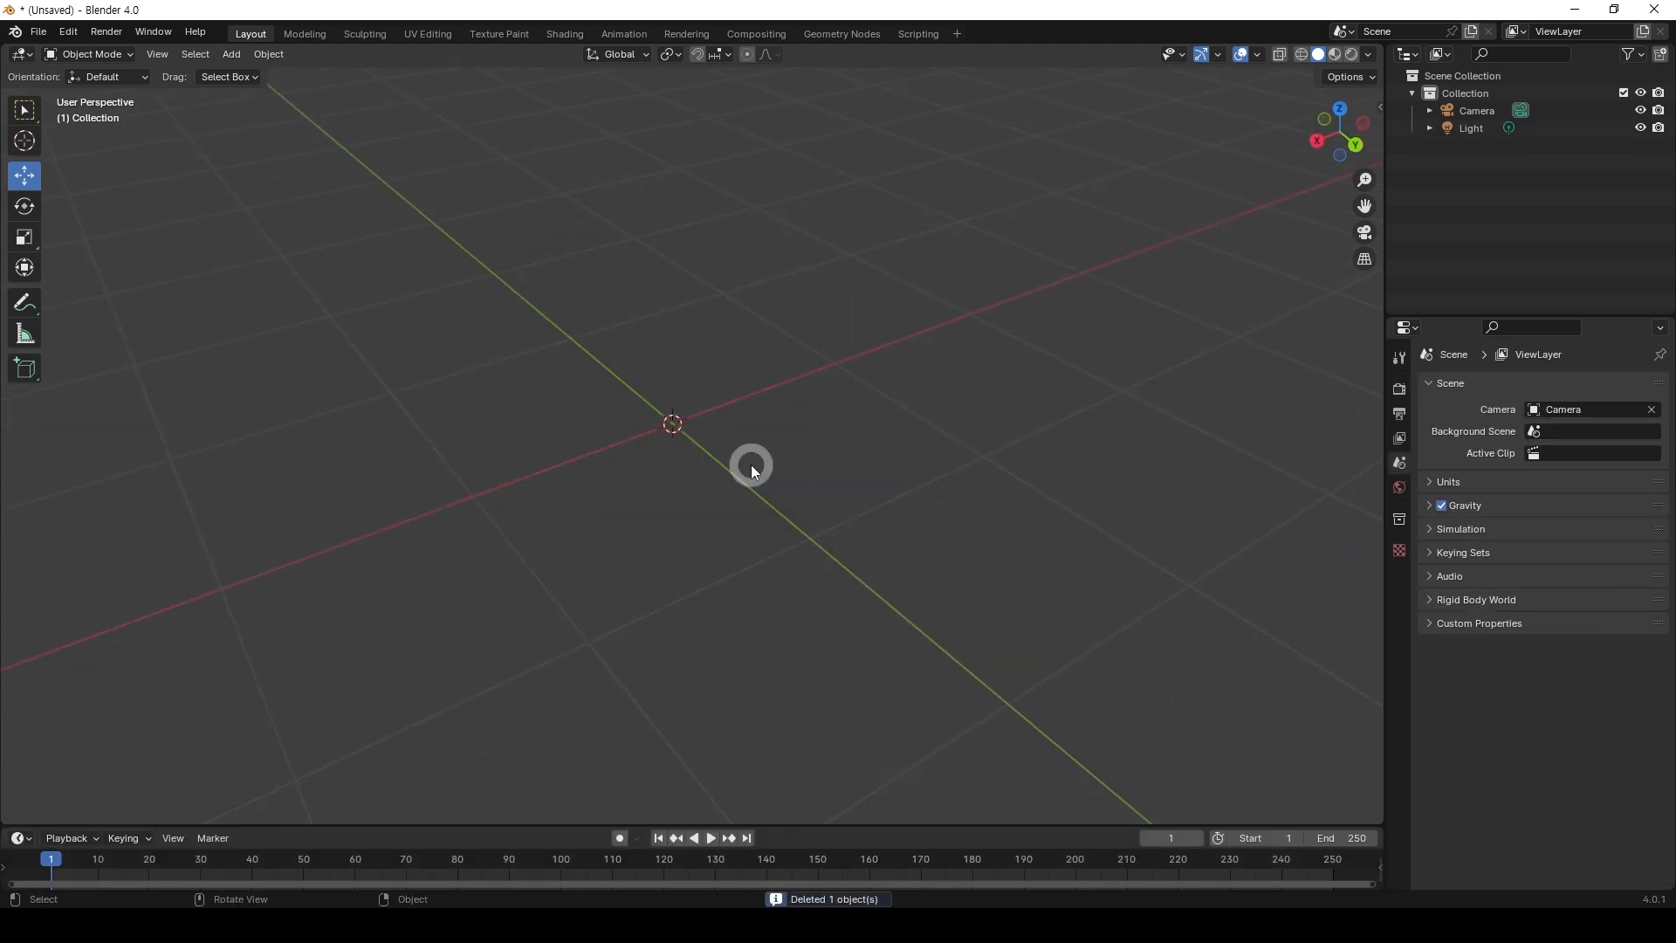
Add a cone at the origin with 16 vertices
key(shift+a)
mouse_move(751, 465)
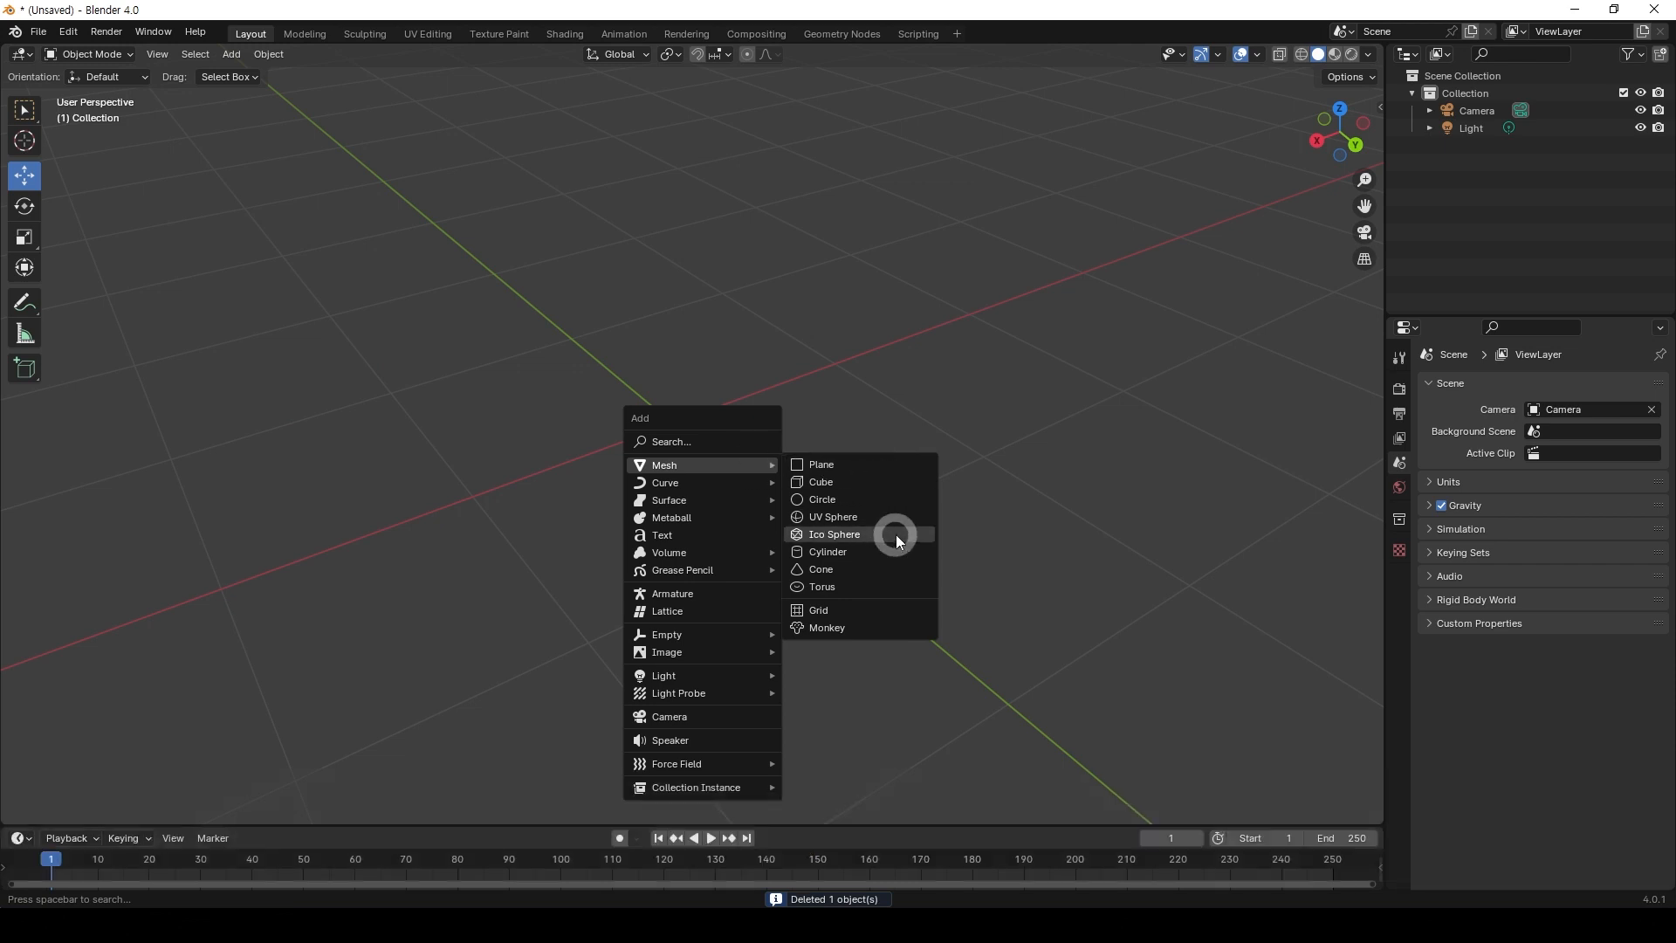
click(910, 566)
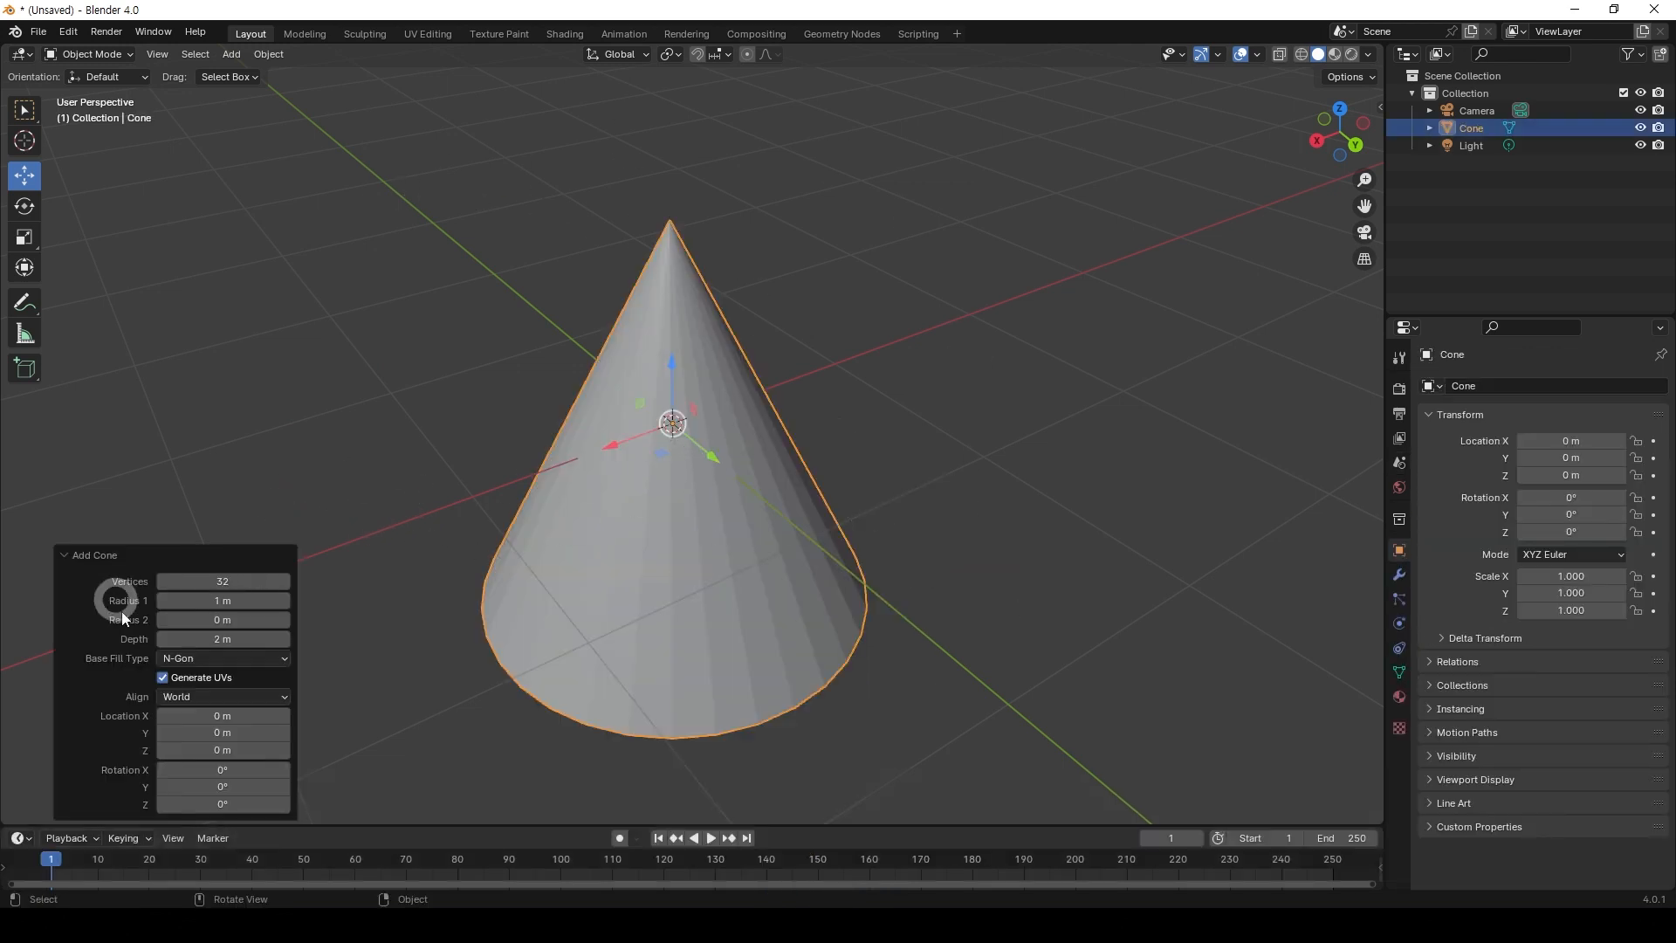
mouse_move(217, 579)
mouse_down()
mouse_move(179, 588)
mouse_move(194, 587)
mouse_up()
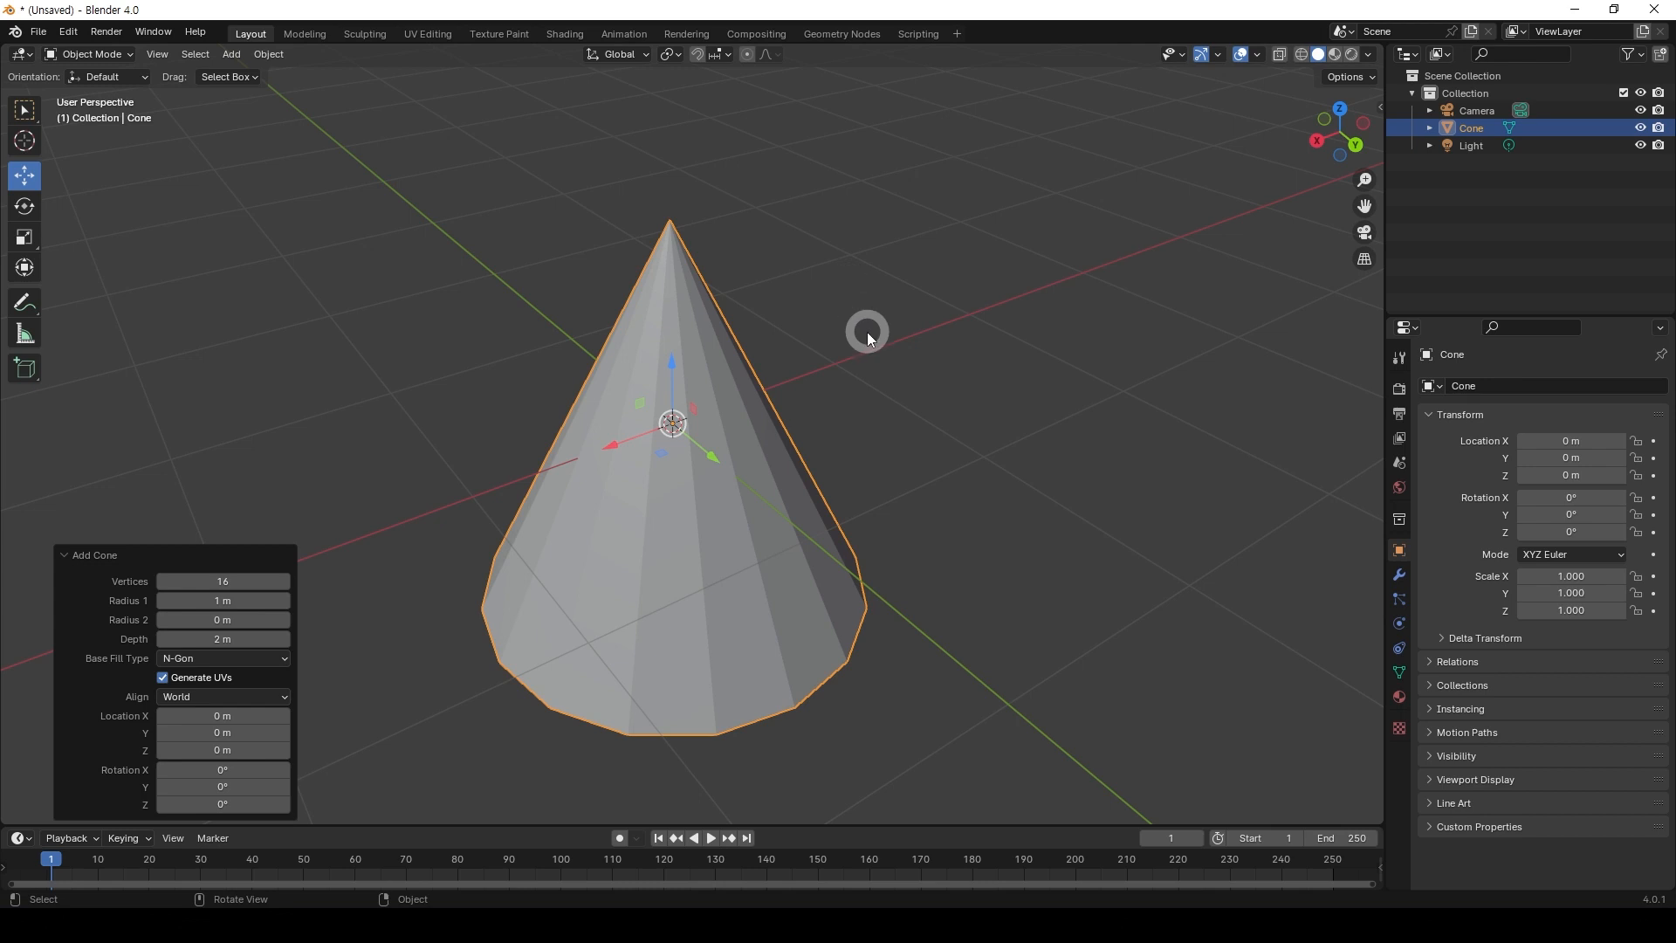
Truncate and widen the cone with Radius 1 of 1.6 m, Radius 2 of 0.36 m and a depth of 1.88 m
drag(221, 601, 243, 639)
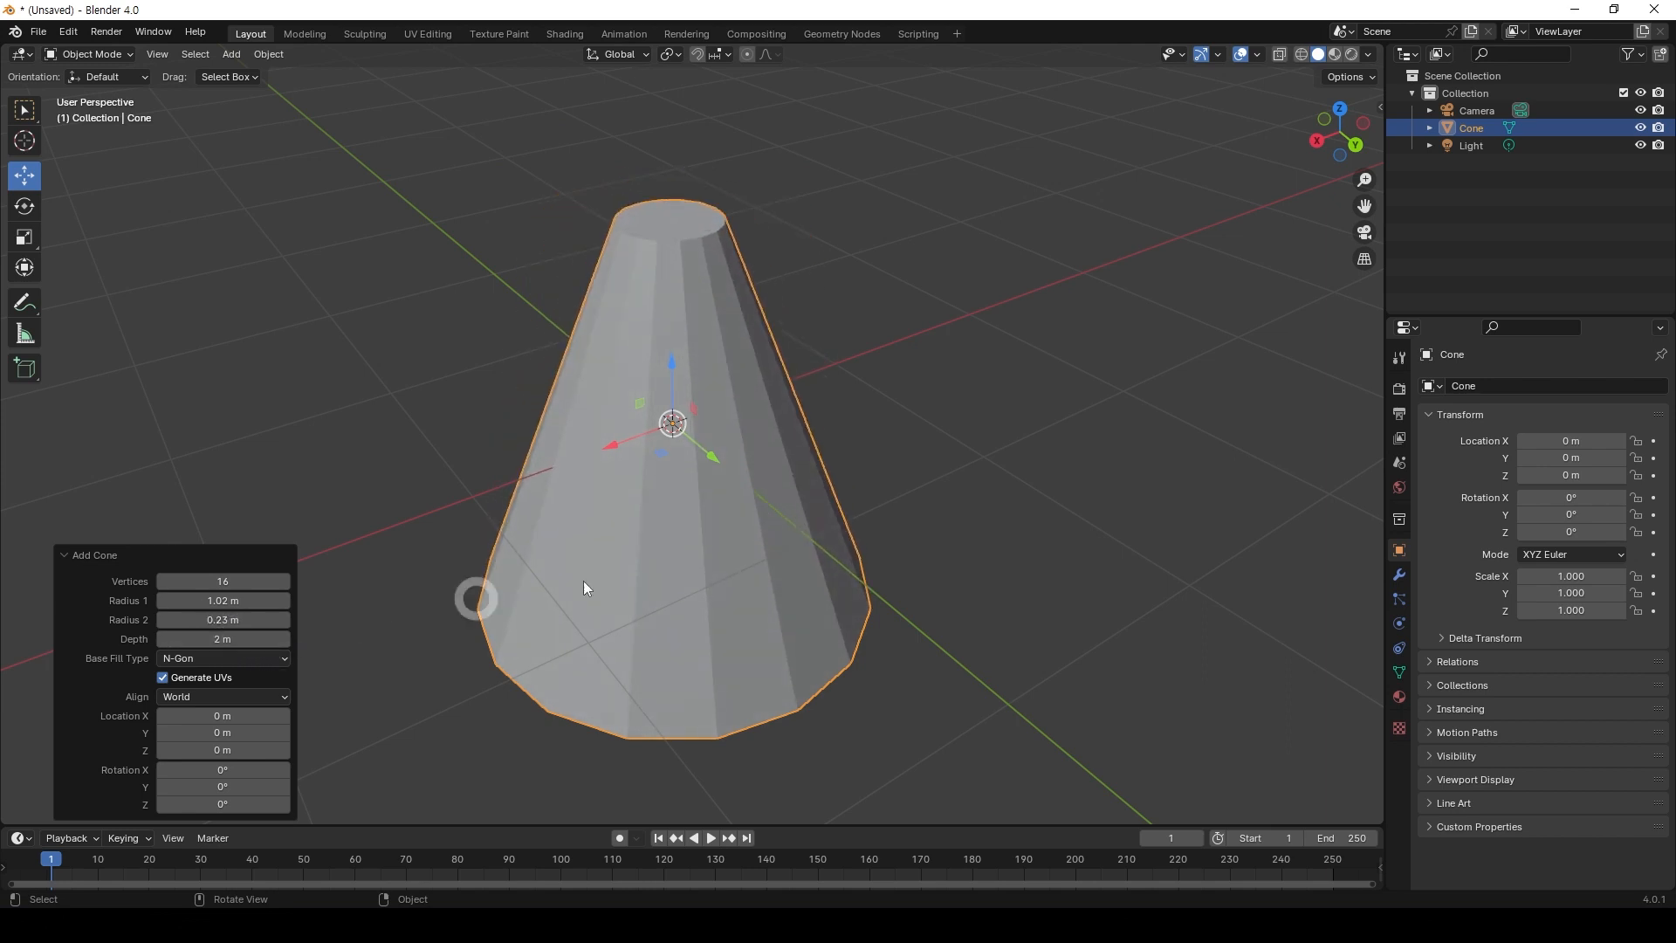
middle_drag(730, 494, 681, 524)
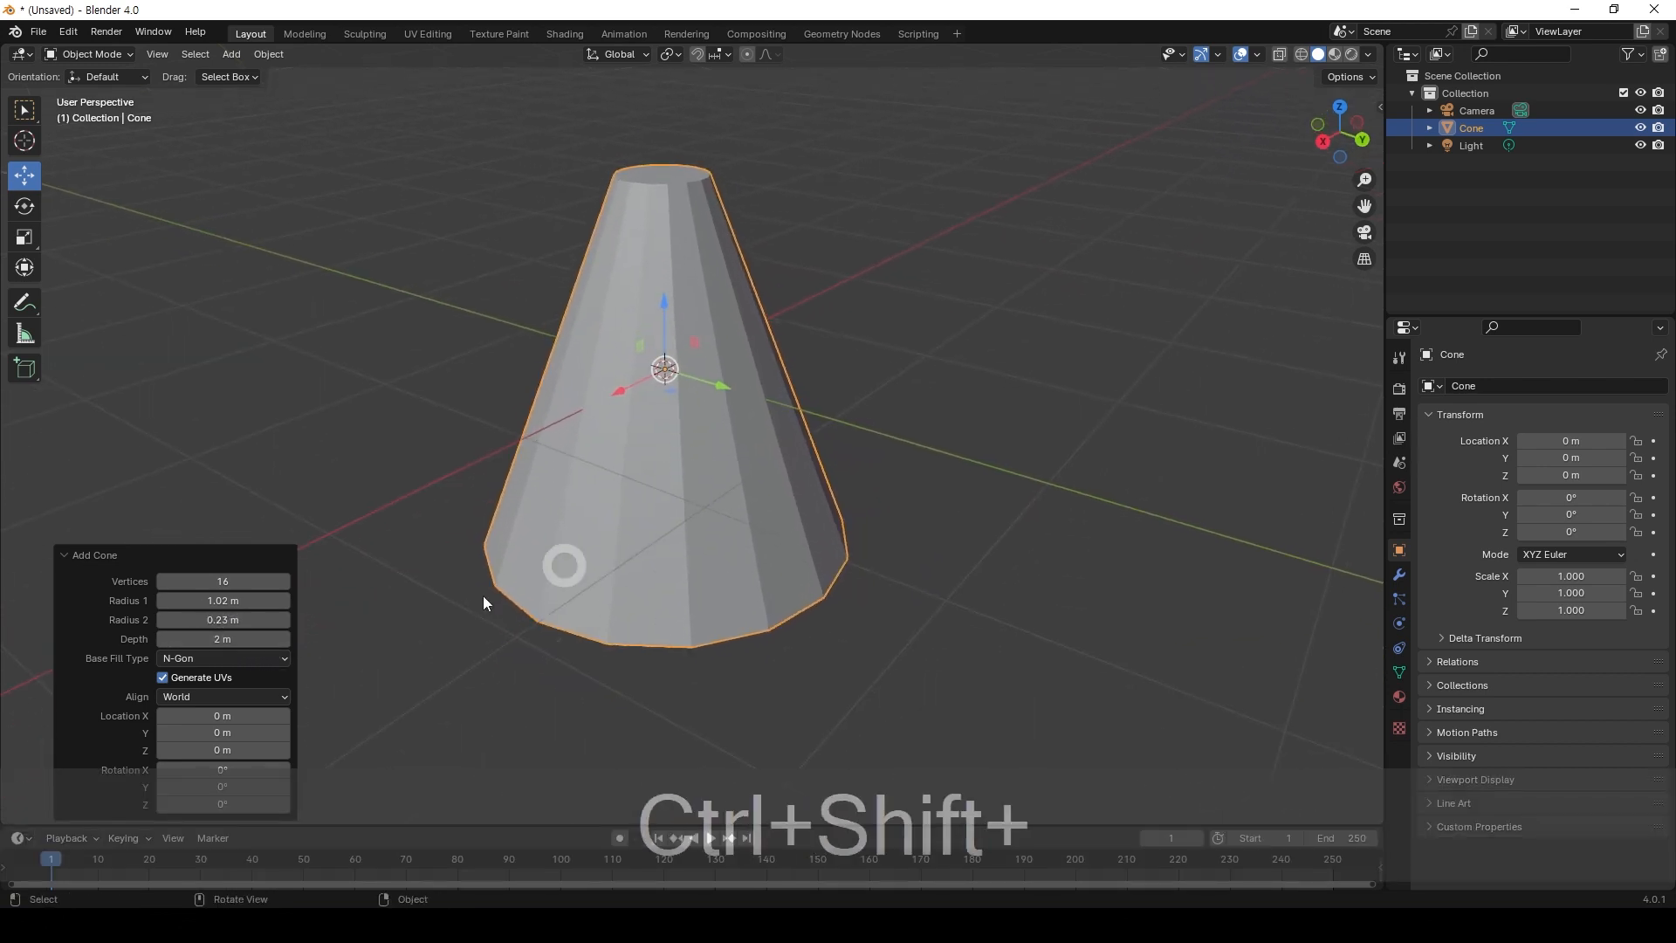
drag(213, 601, 1496, 637)
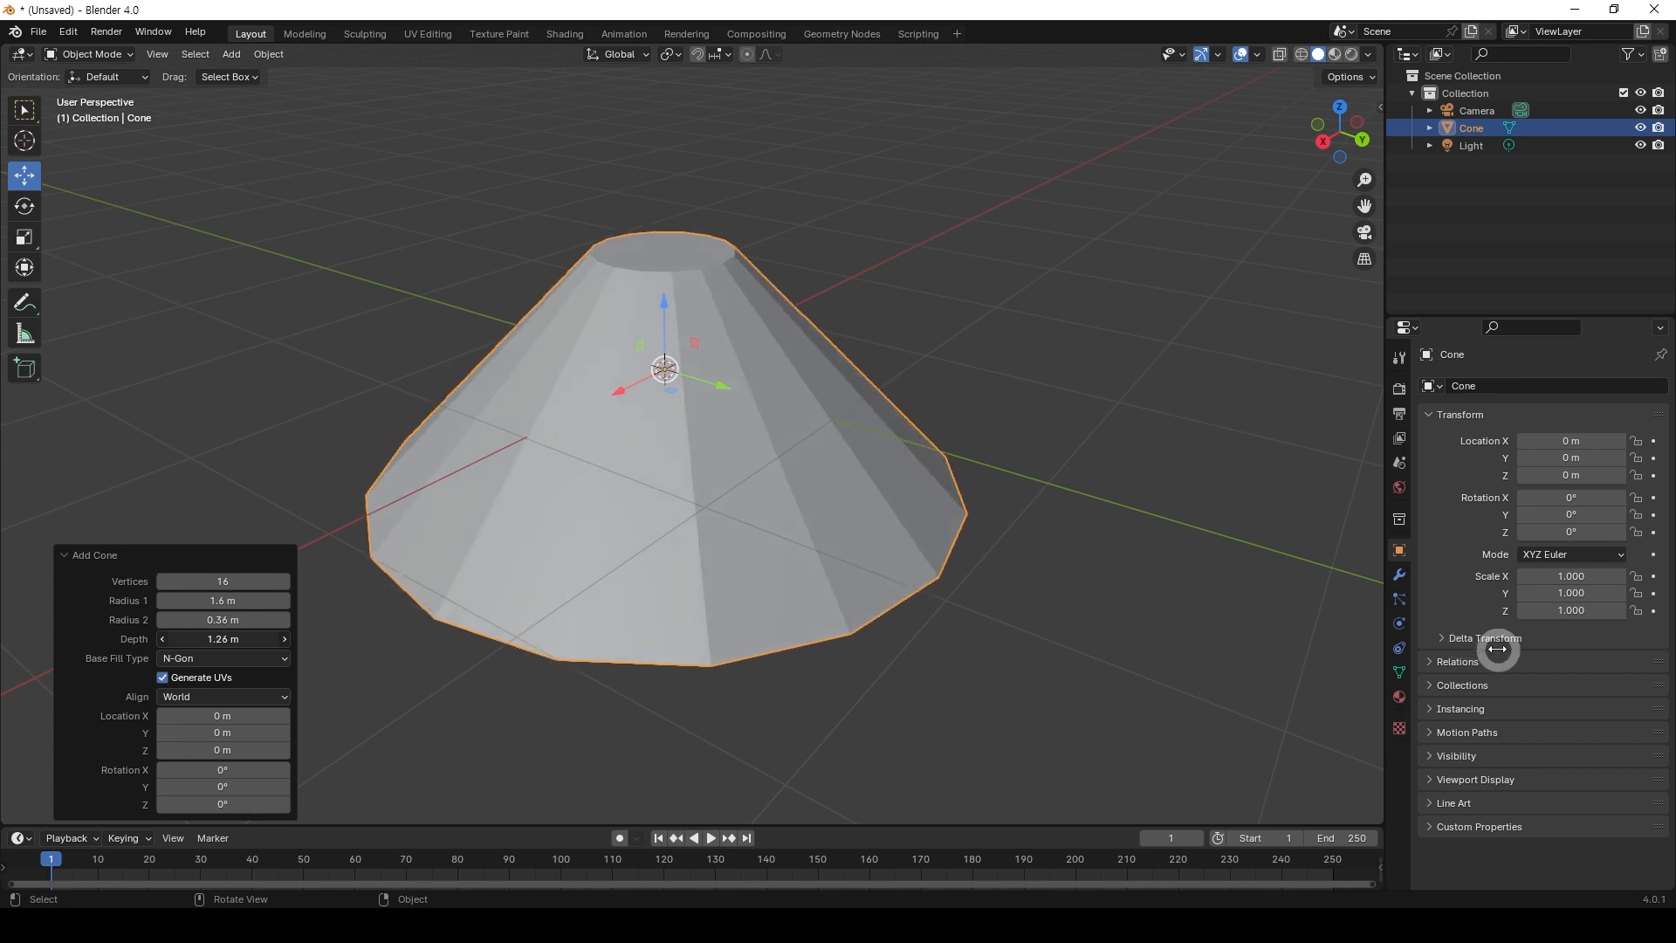
middle_drag(363, 617, 790, 450)
drag(254, 638, 313, 639)
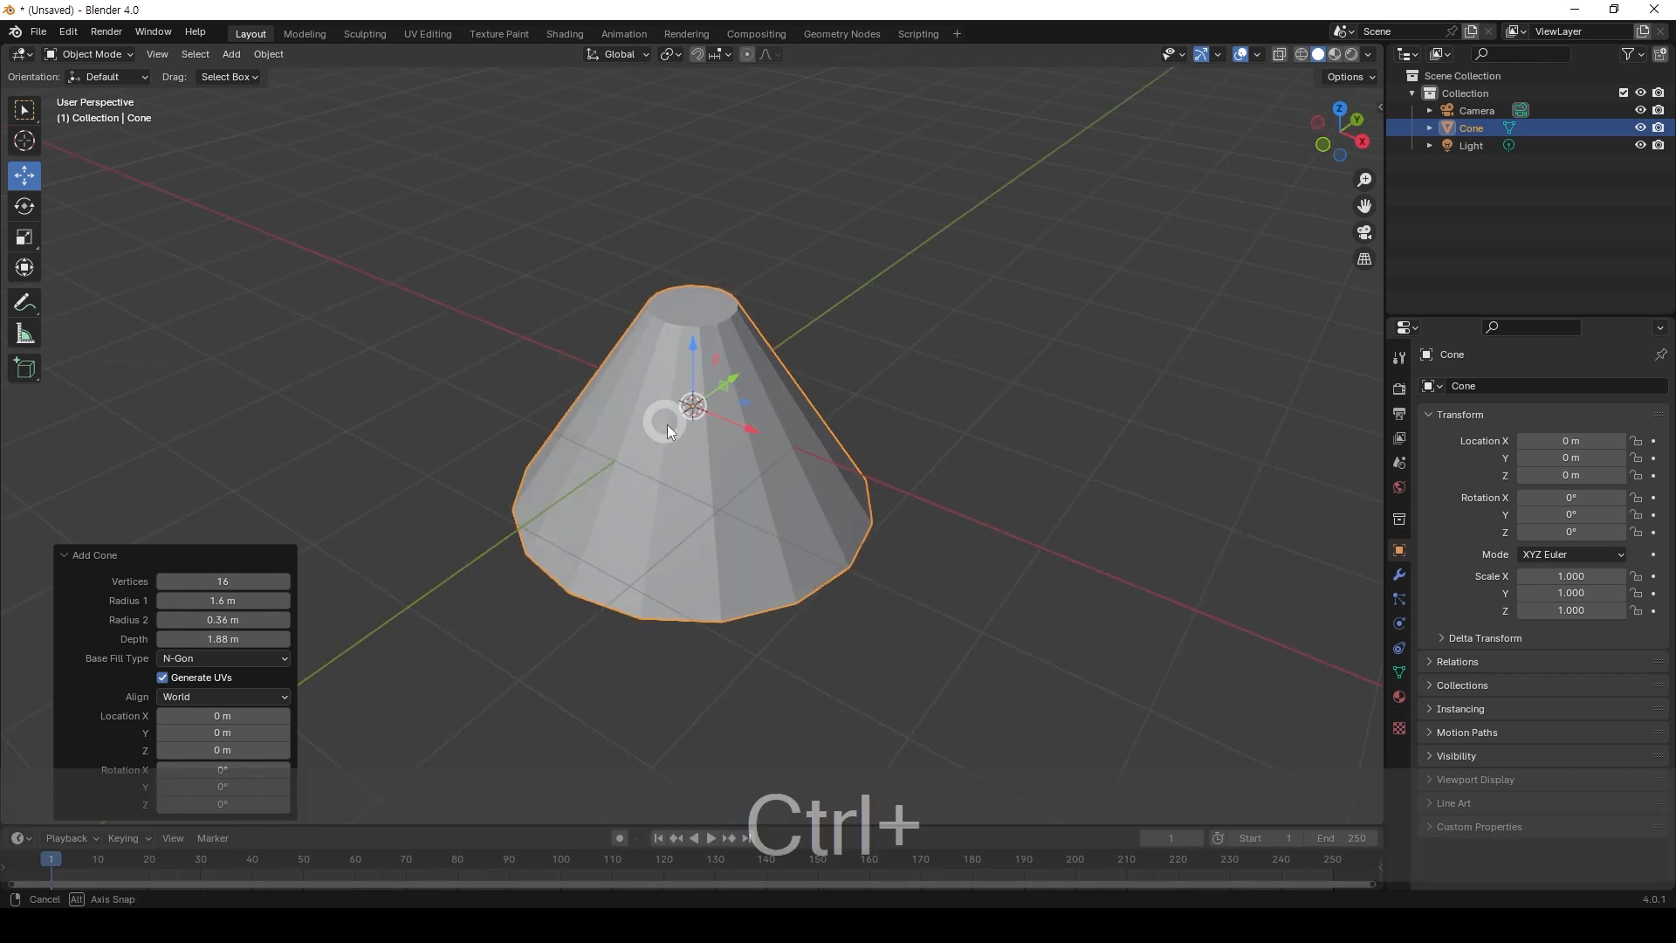
middle_drag(667, 425, 704, 432)
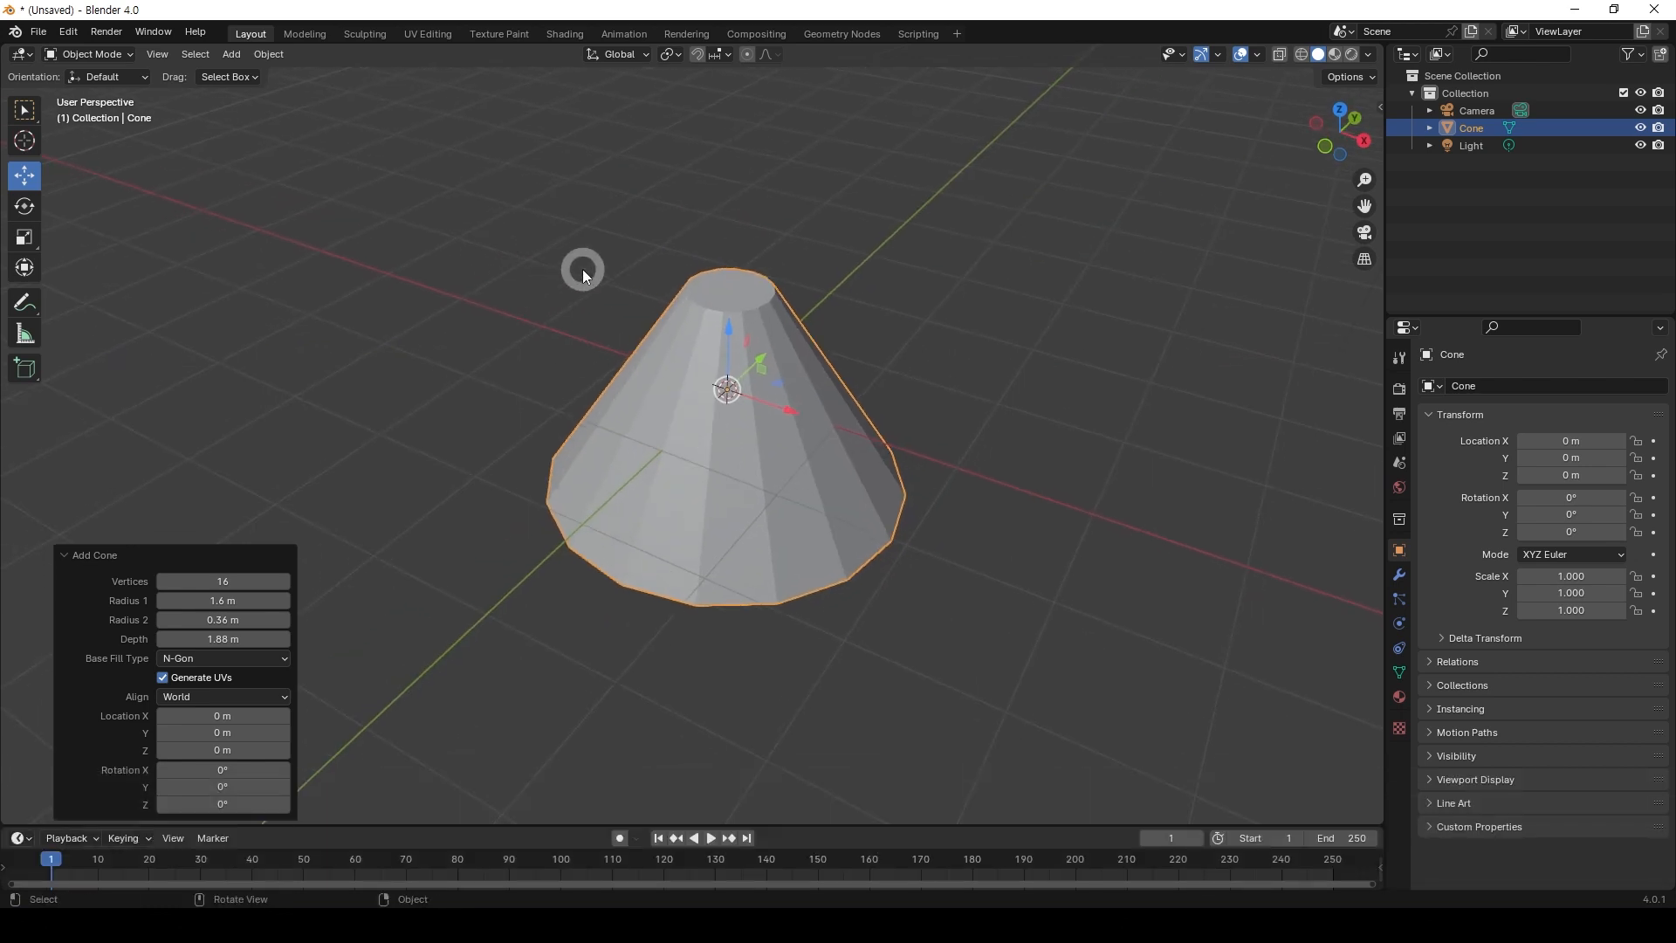
Delete the truncated cone
click(513, 255)
click(767, 458)
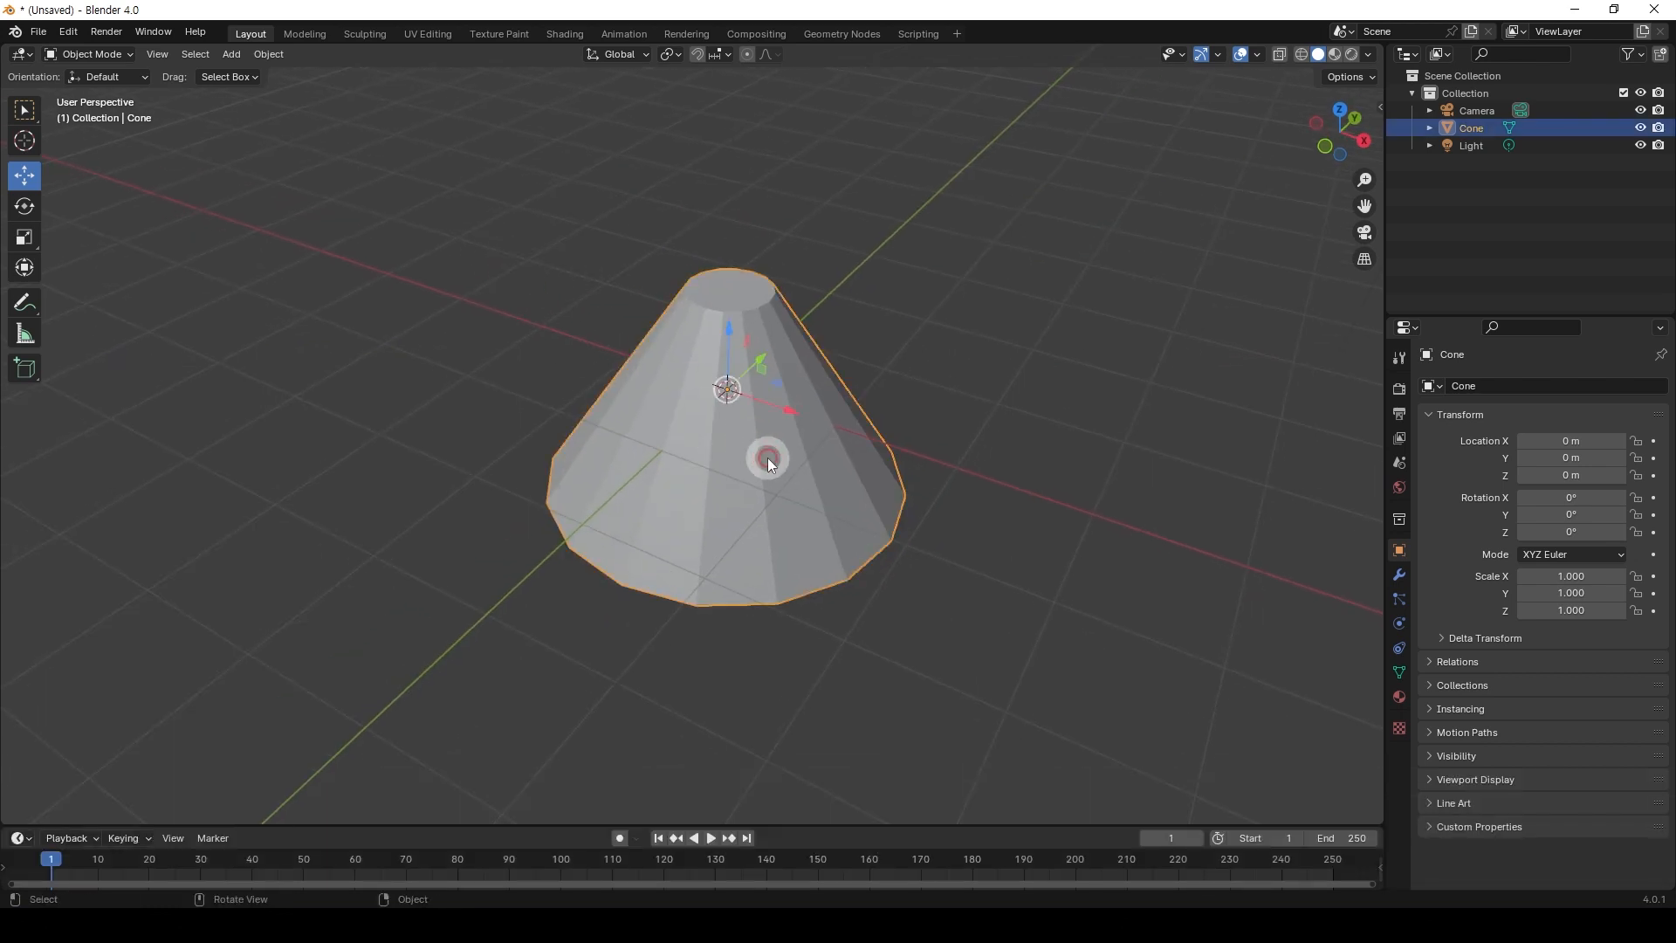
key(x)
click(767, 458)
Add a torus at the origin with 42 major segments, 10 minor segments and a major radius of 0.64 m
key(shift+a)
mouse_move(767, 457)
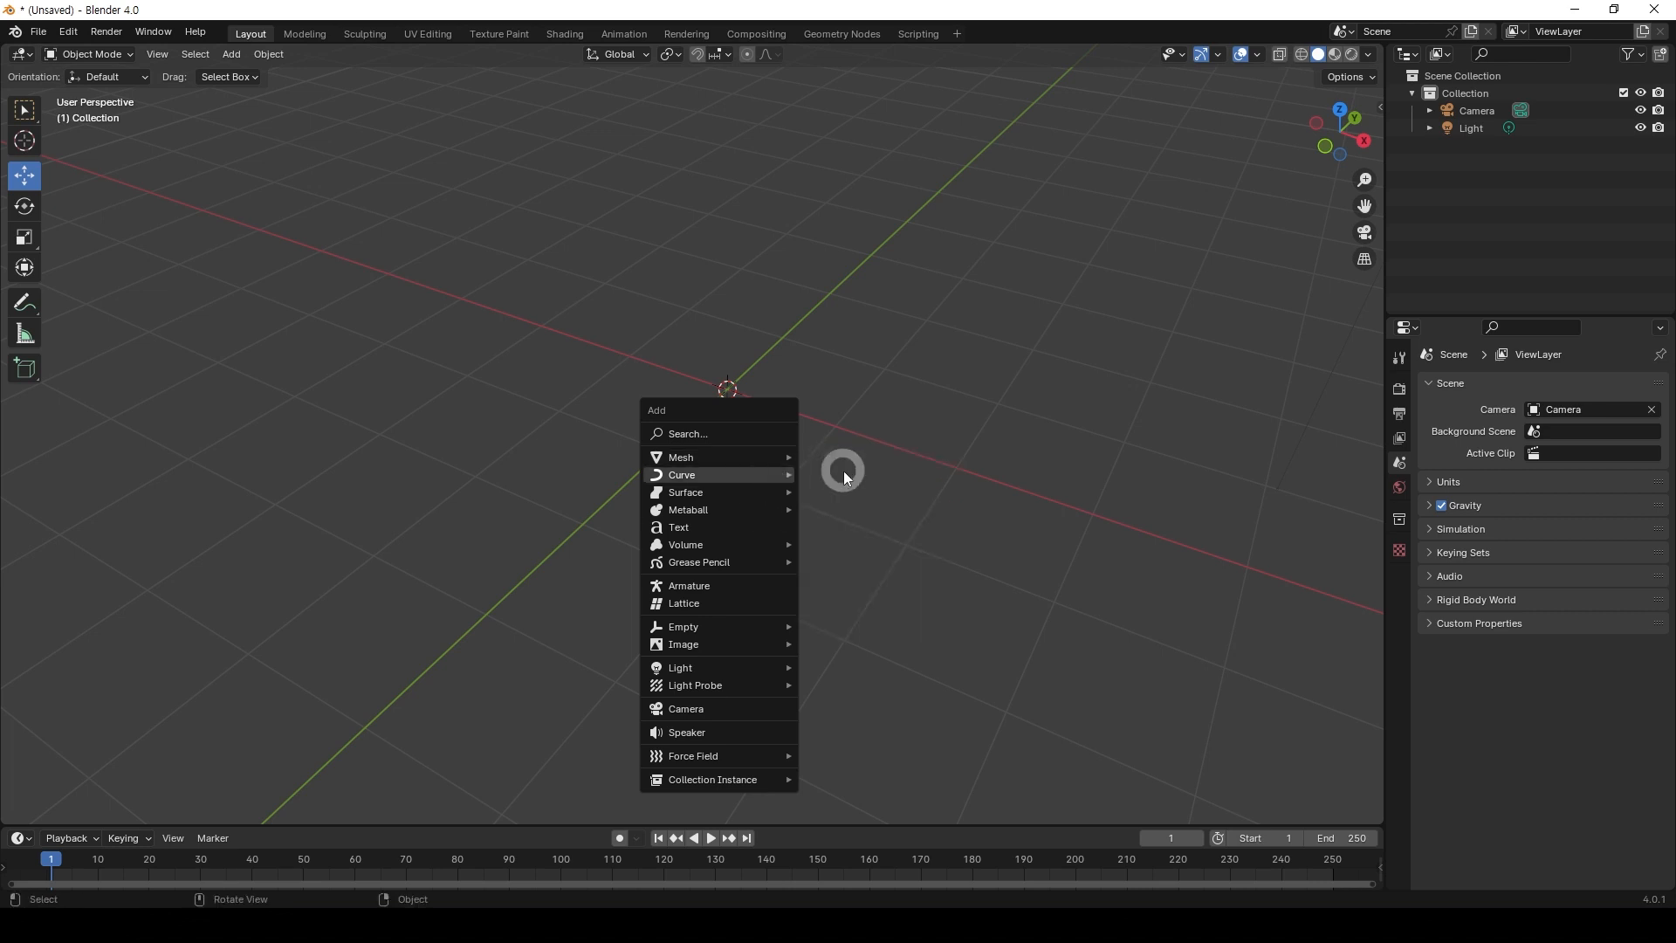
key(shift+a)
mouse_move(695, 380)
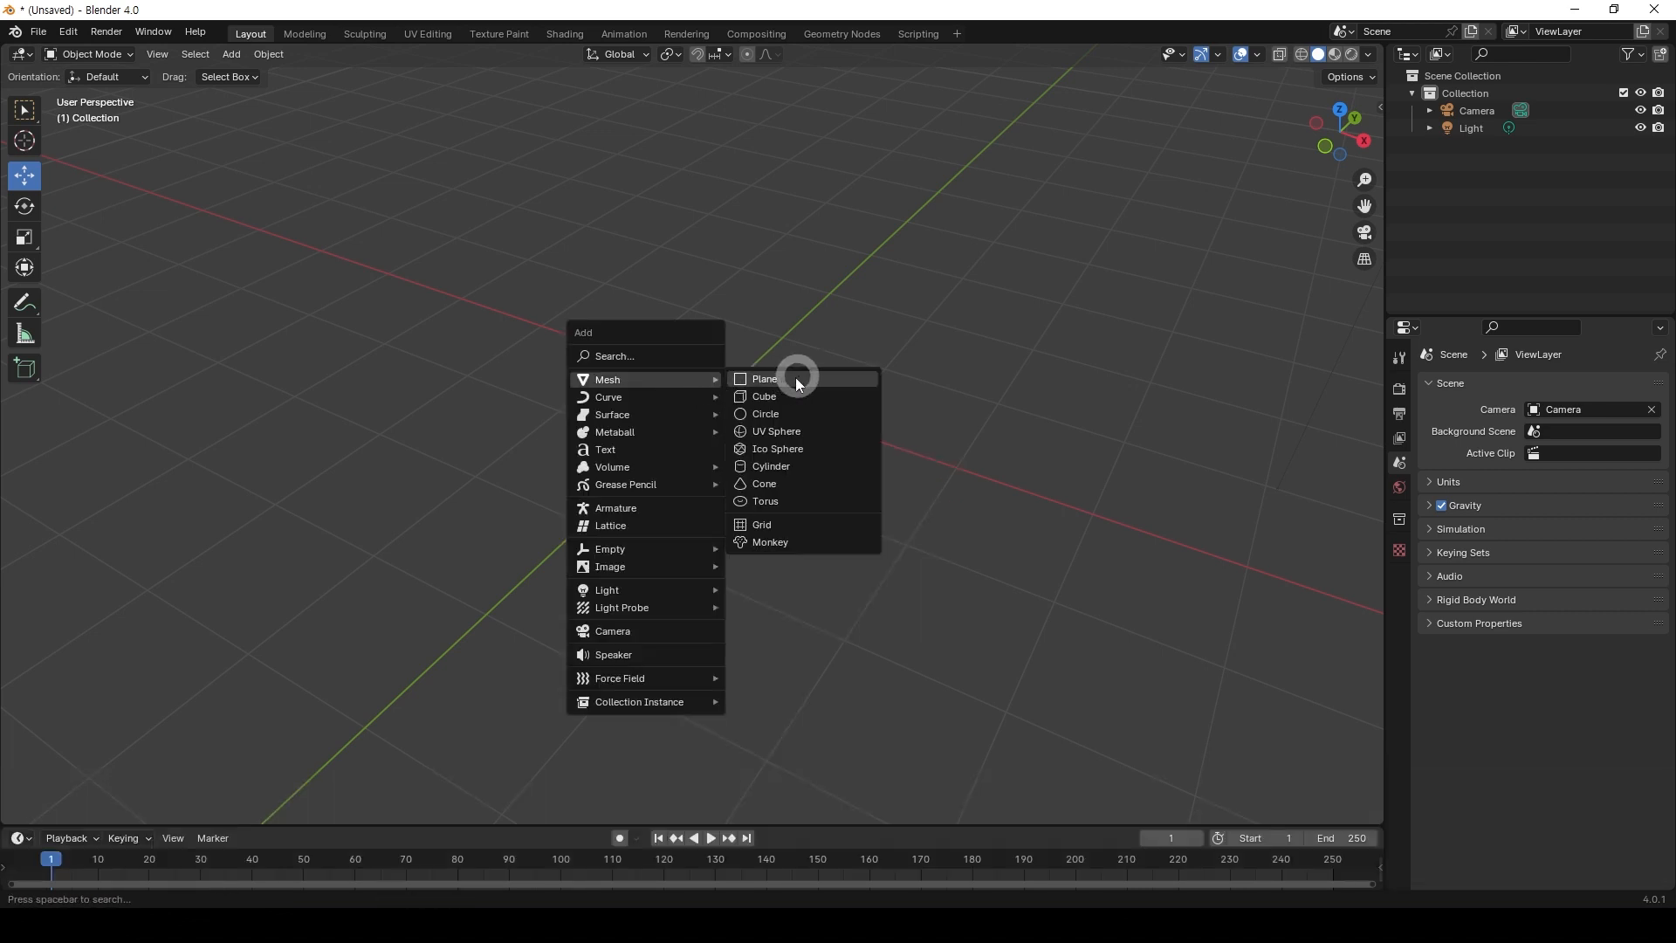
click(812, 502)
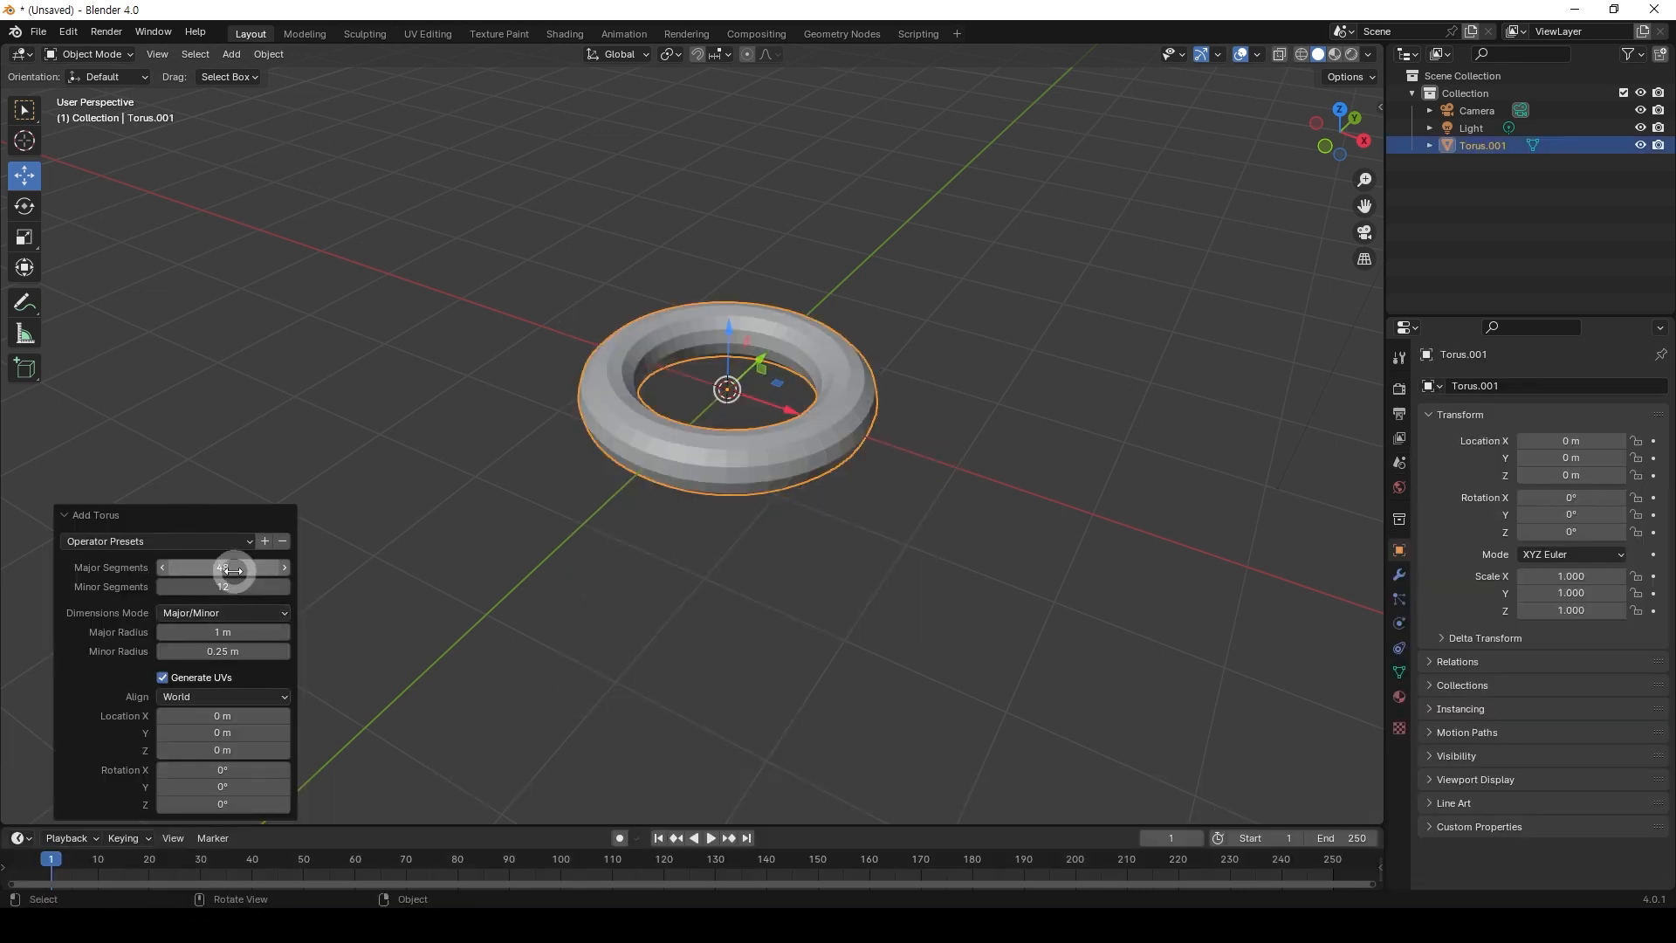
drag(233, 568, 203, 633)
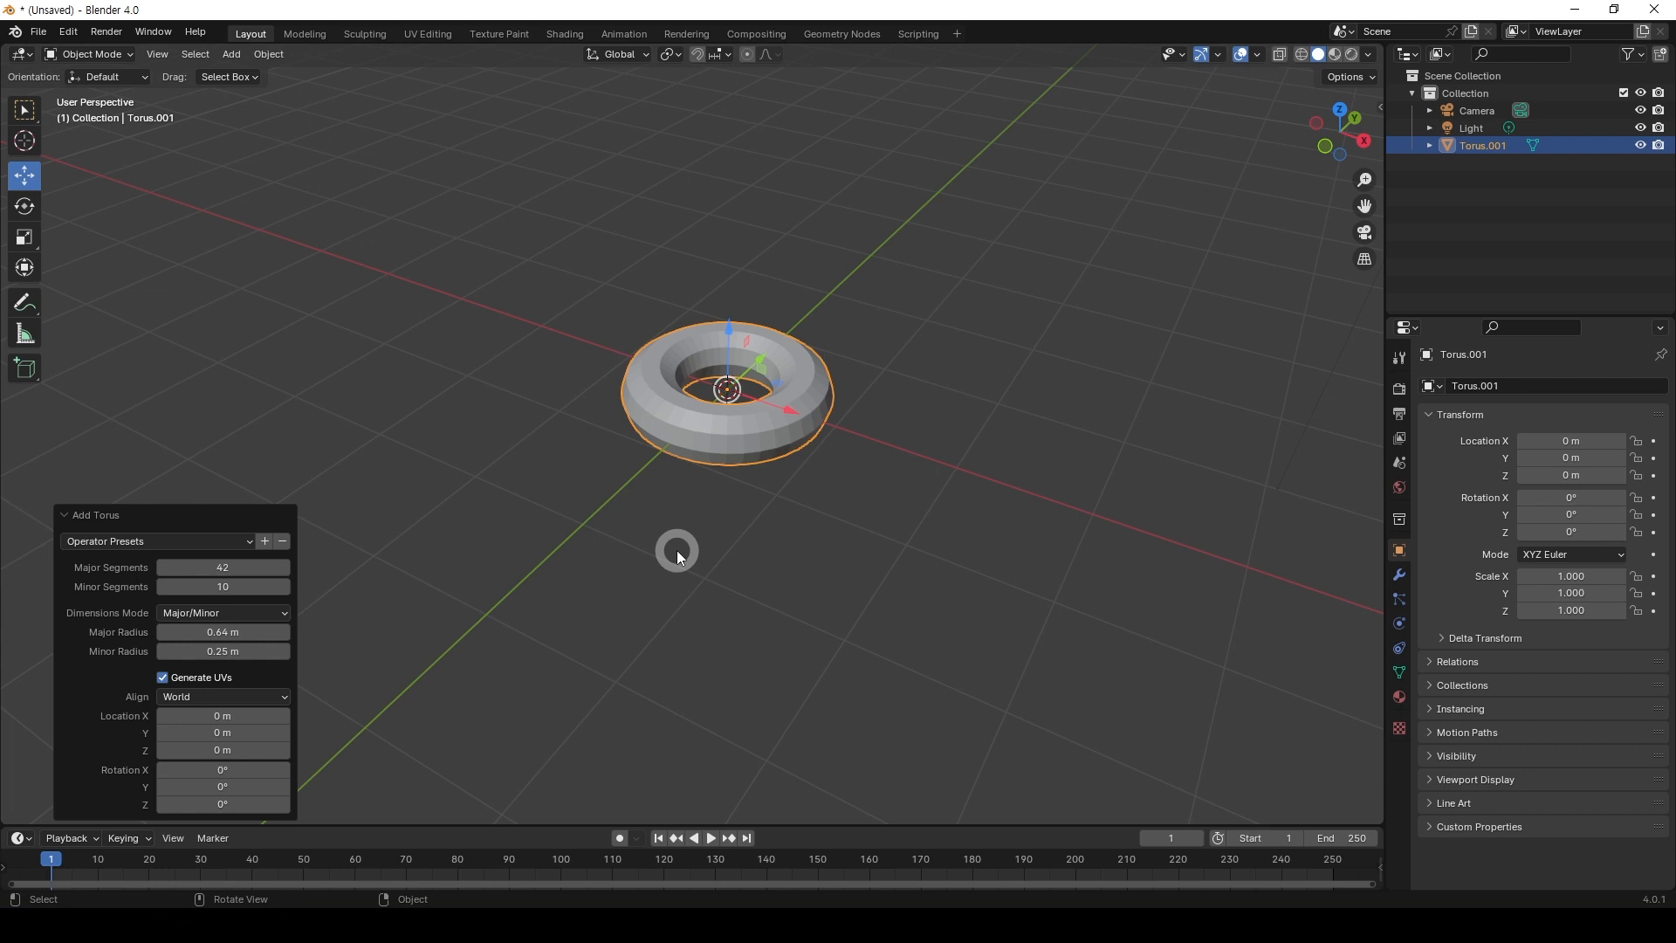
Delete the torus
click(677, 550)
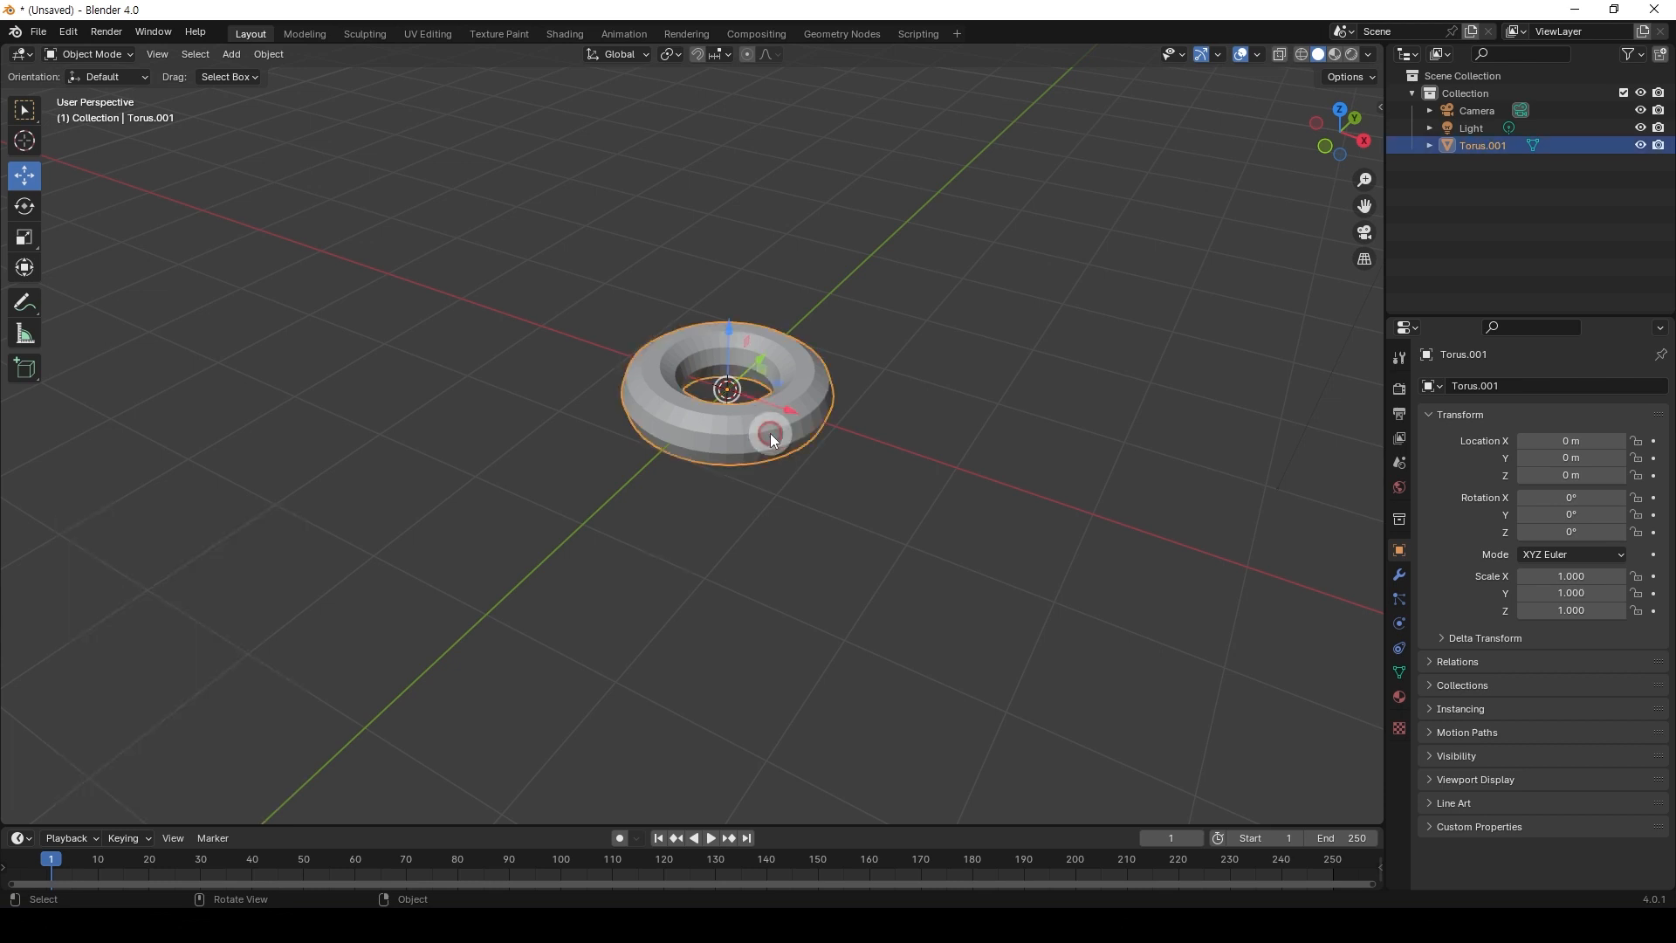
click(770, 433)
key(Delete)
Bring up the choice of mesh primitives for adding another object
key(shift+a)
mouse_move(770, 433)
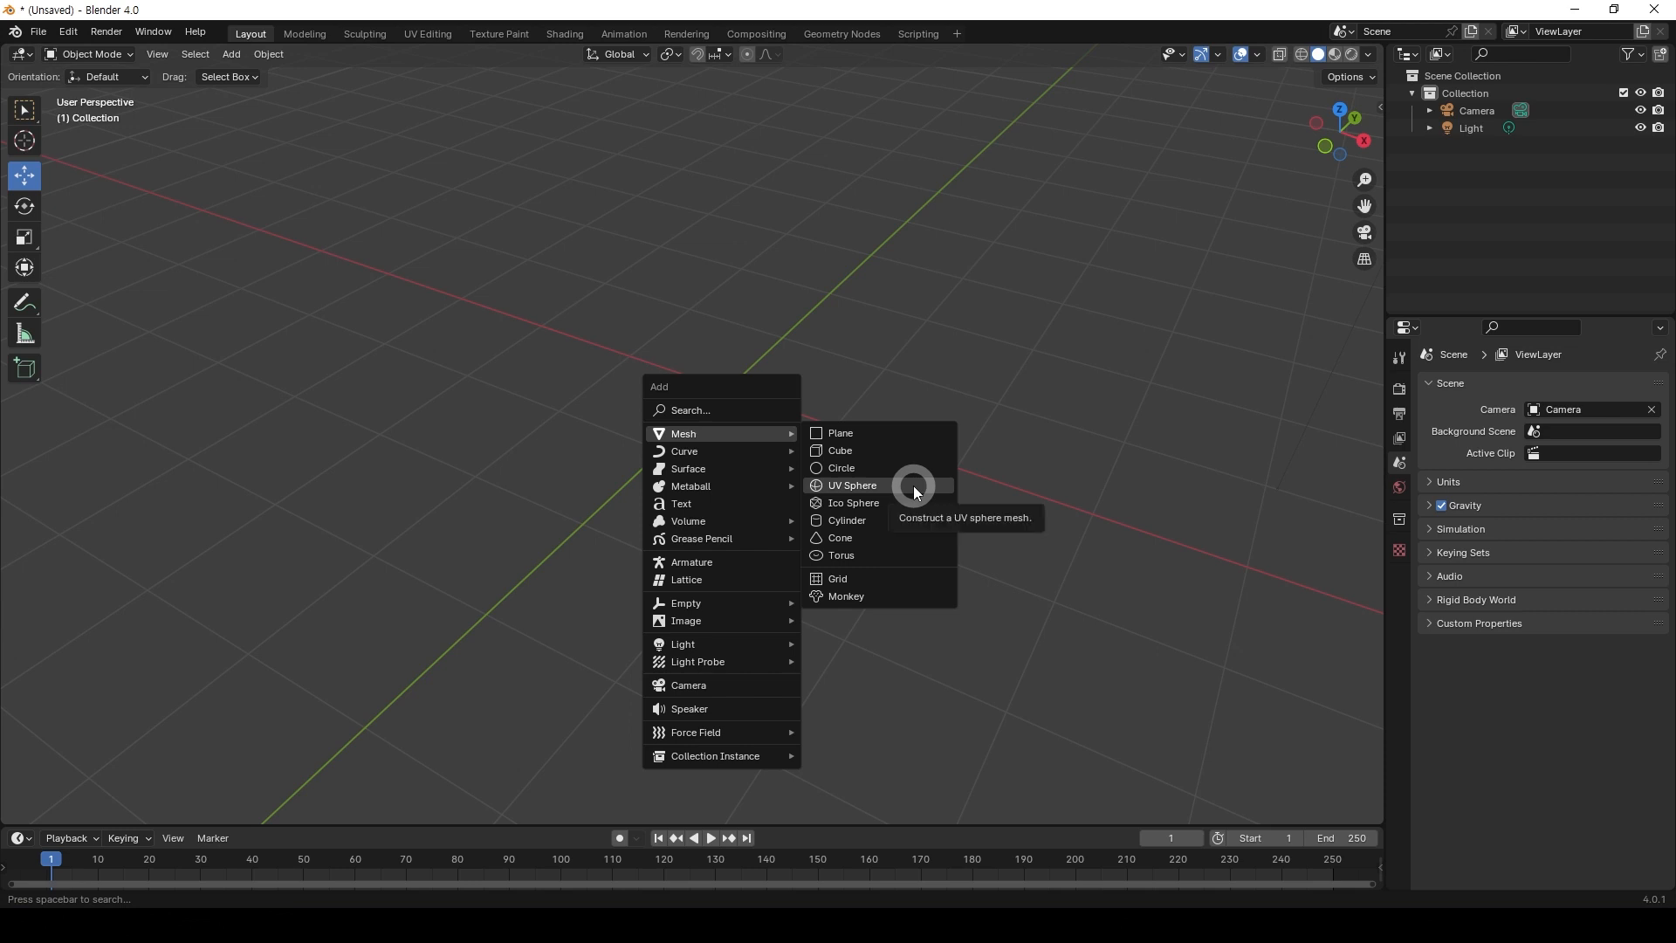